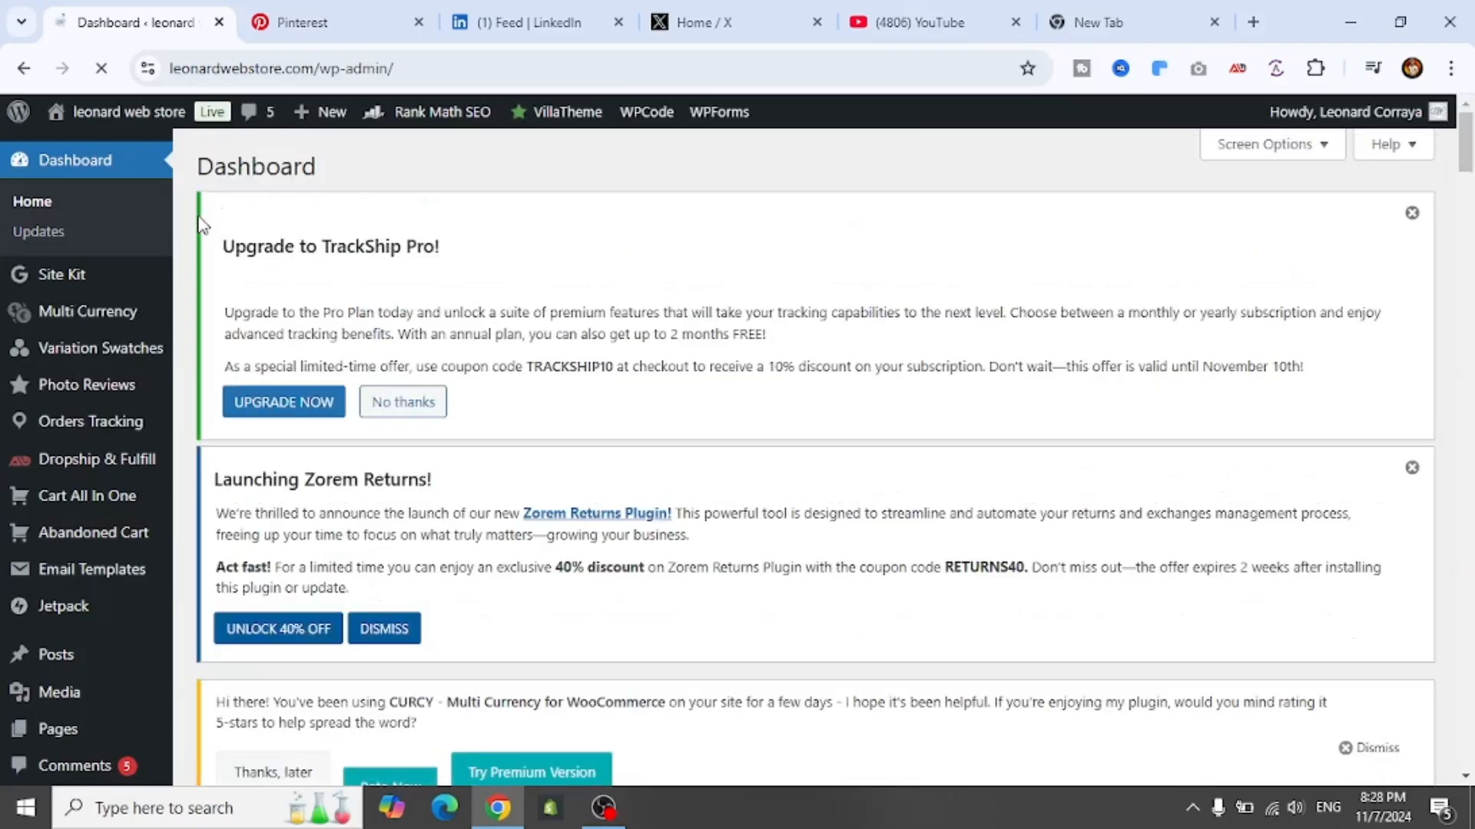
Open the storefront's shop page from the WordPress dashboard and examine the ads displayed between the products and above the footer.
mouse_move(116, 113)
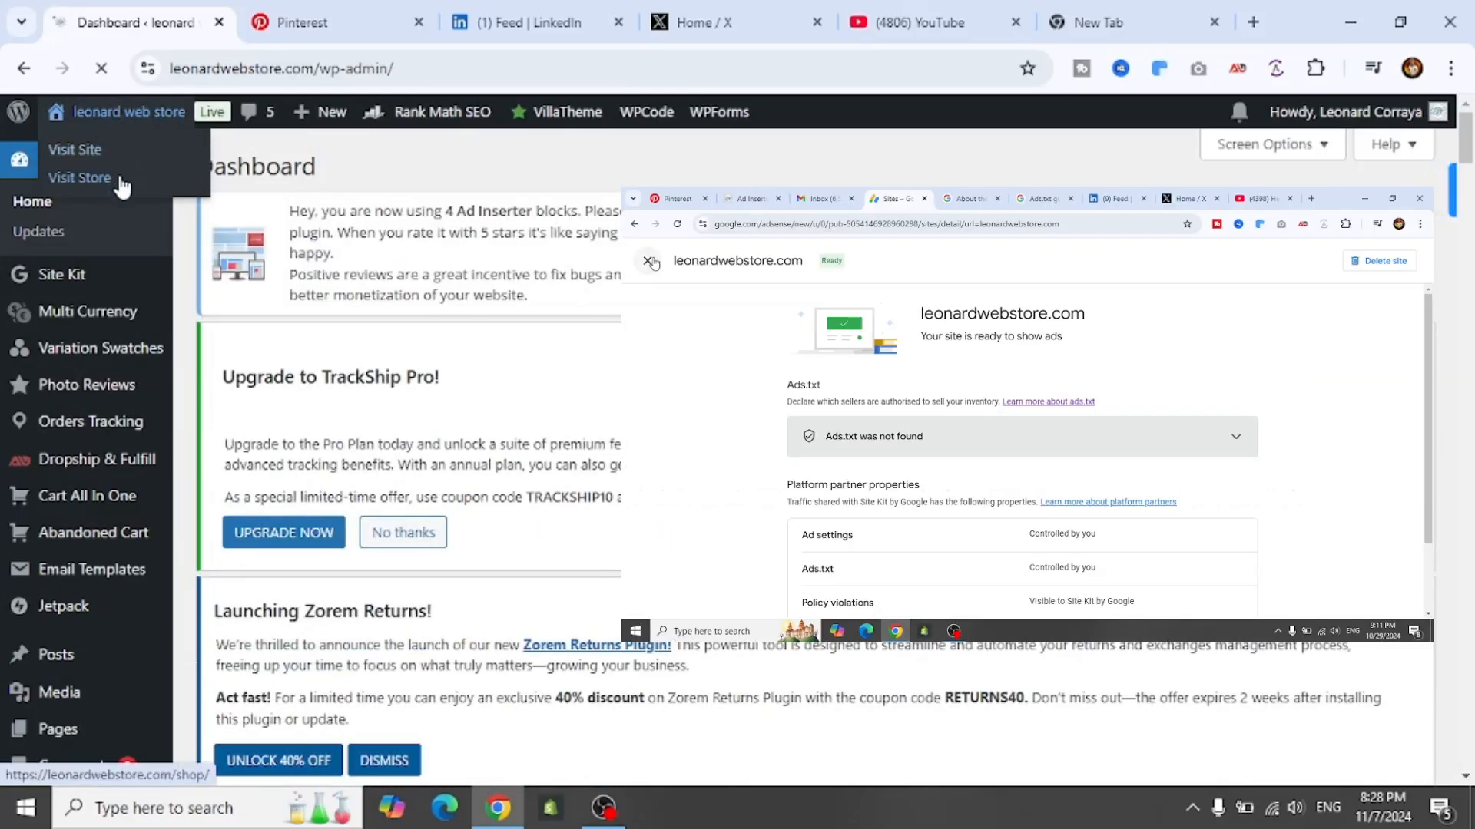
left_click(120, 180)
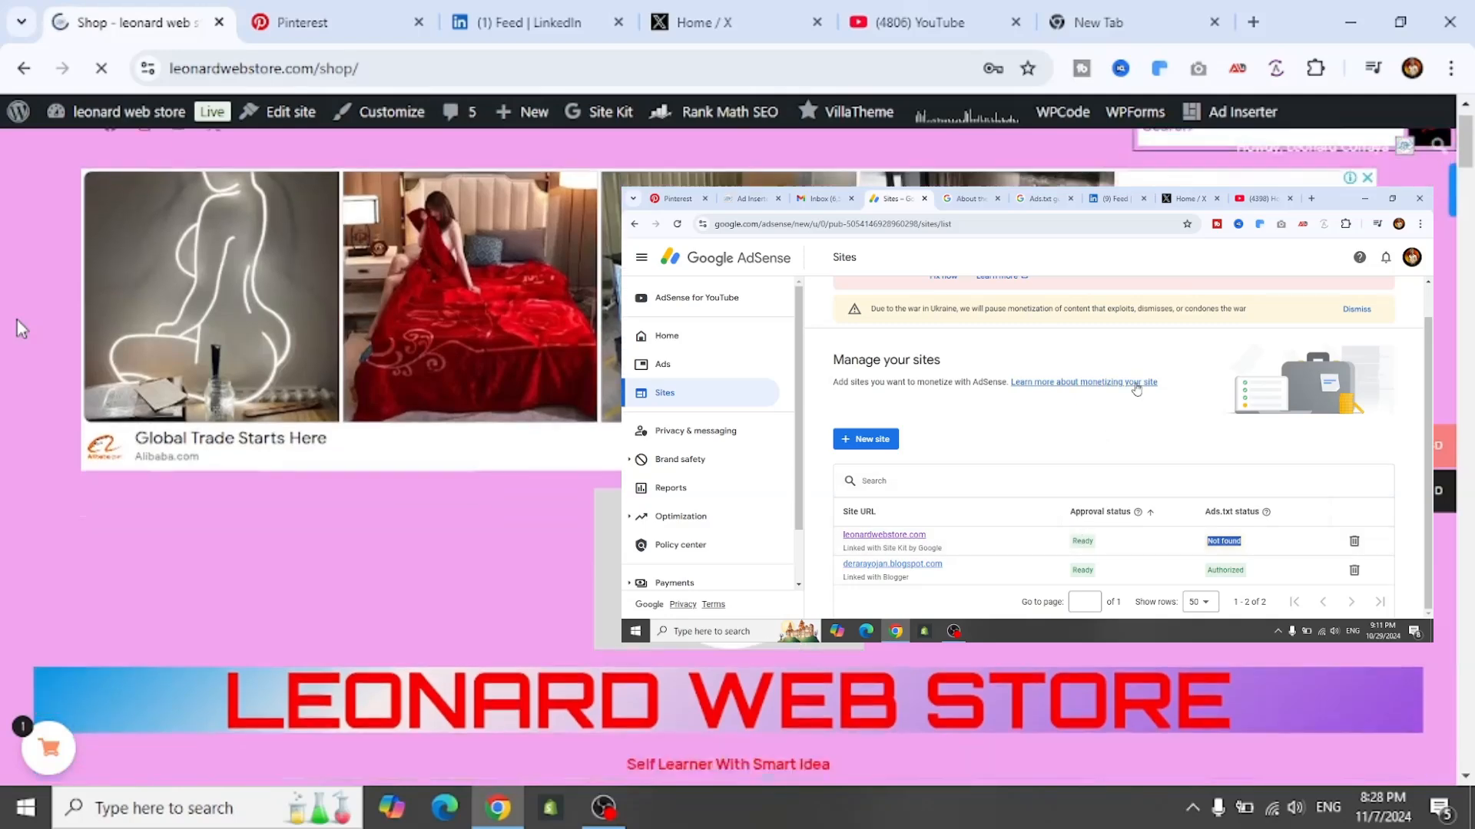
scroll(17, 320, "down", 4)
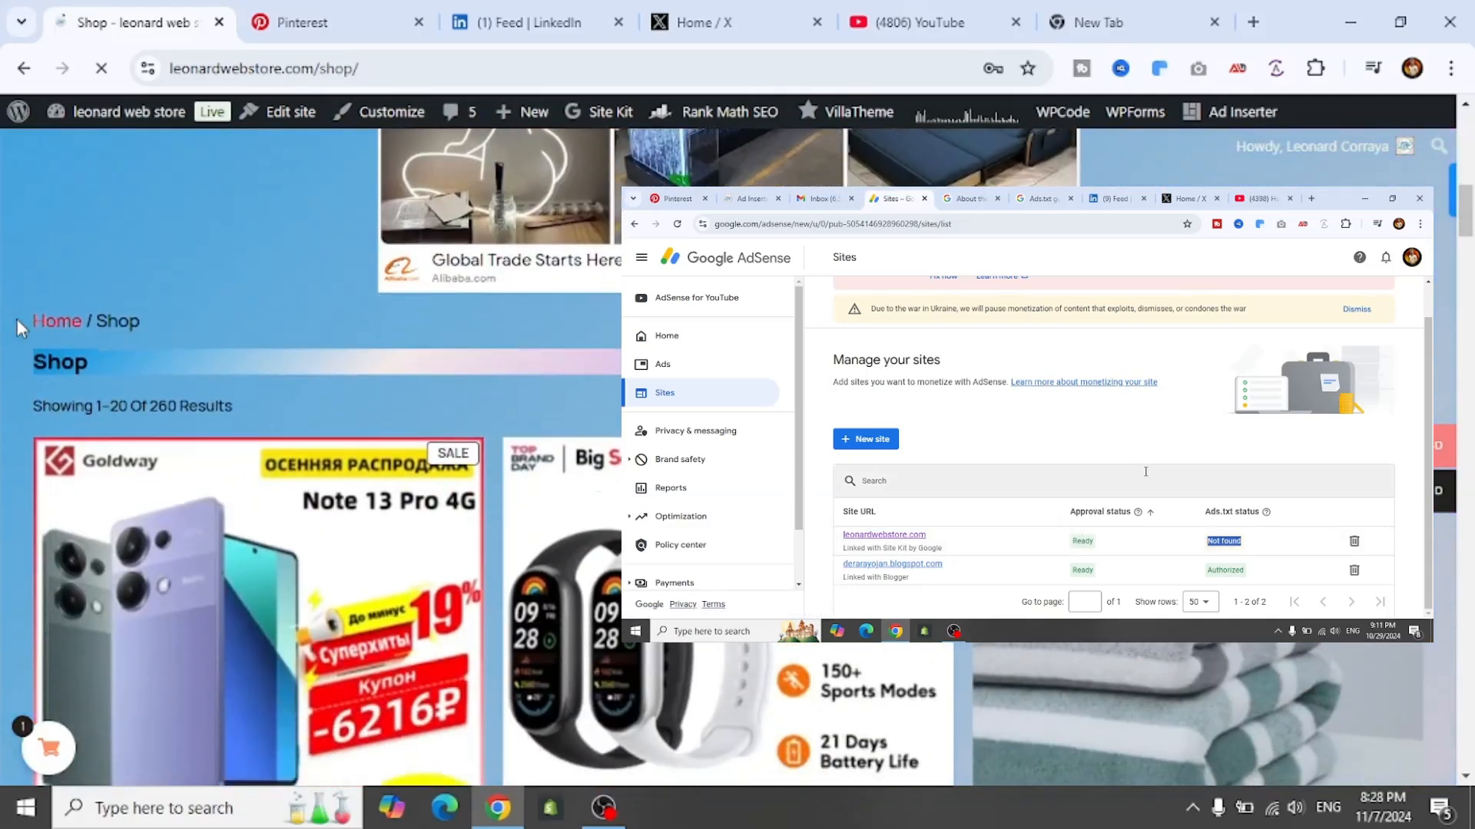
scroll(17, 319, "down", 1)
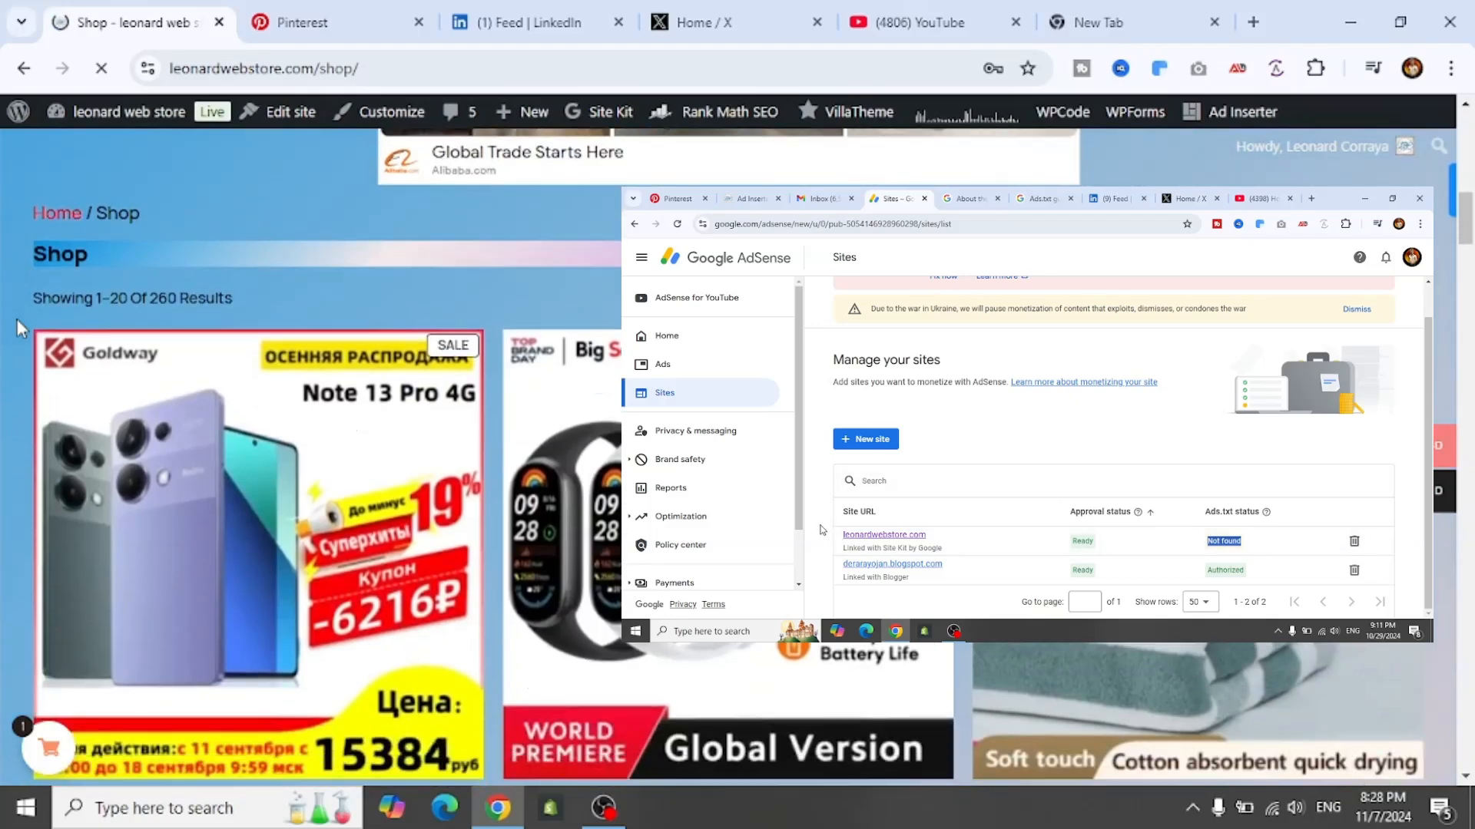
scroll(17, 319, "down", 8)
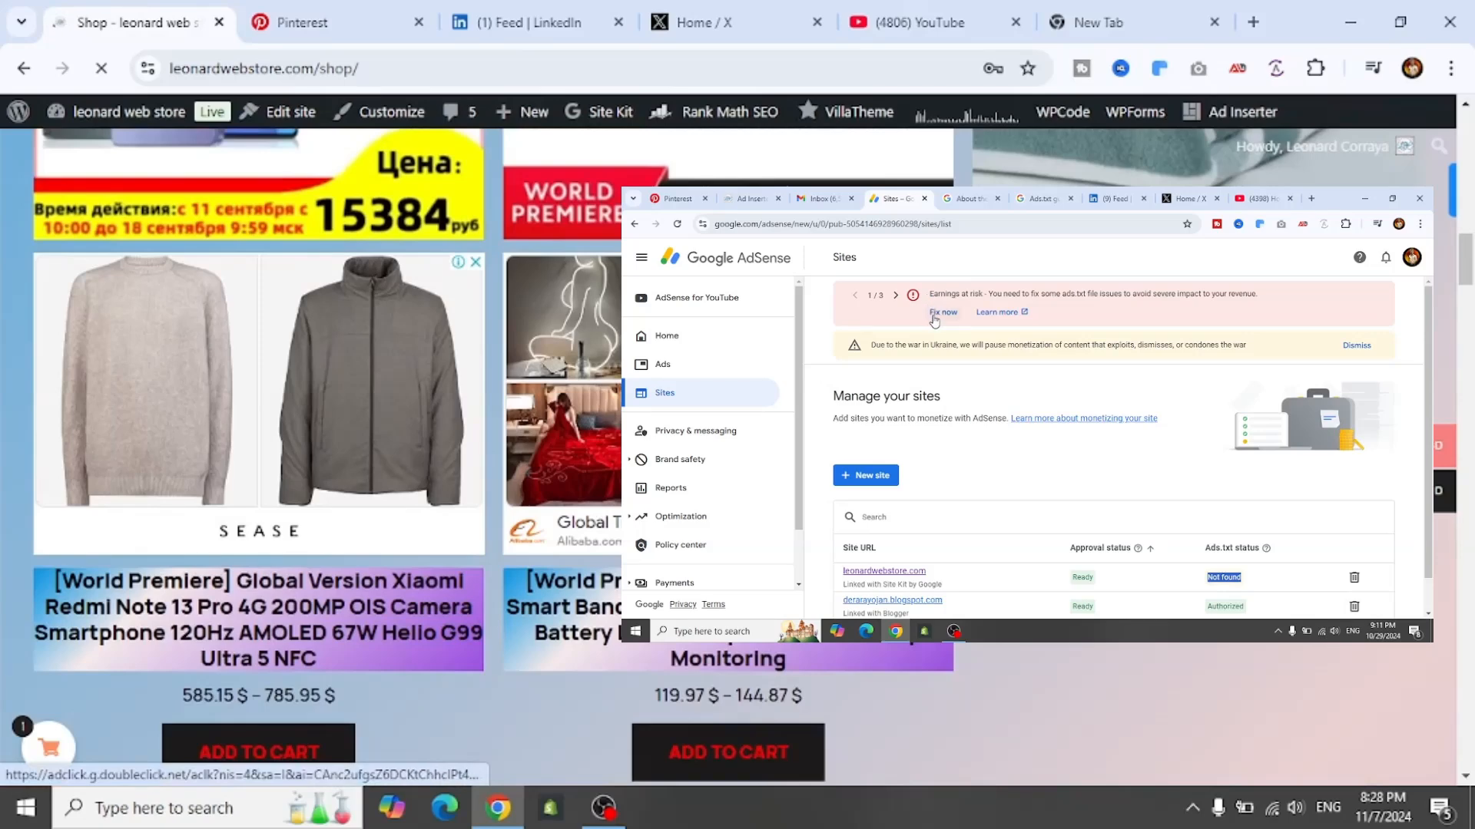
scroll(17, 319, "down", 3)
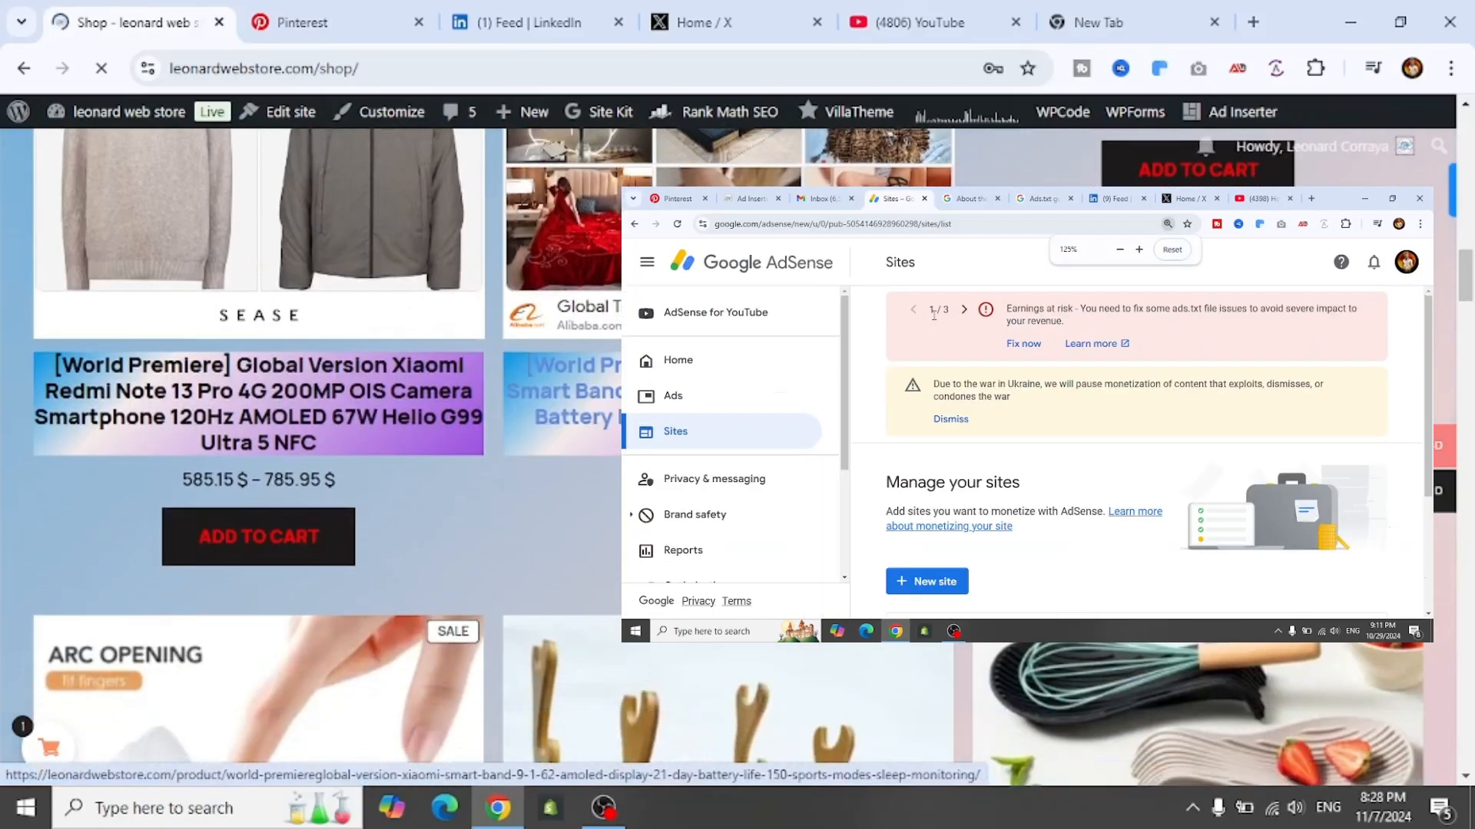
scroll(322, 446, "up", 2)
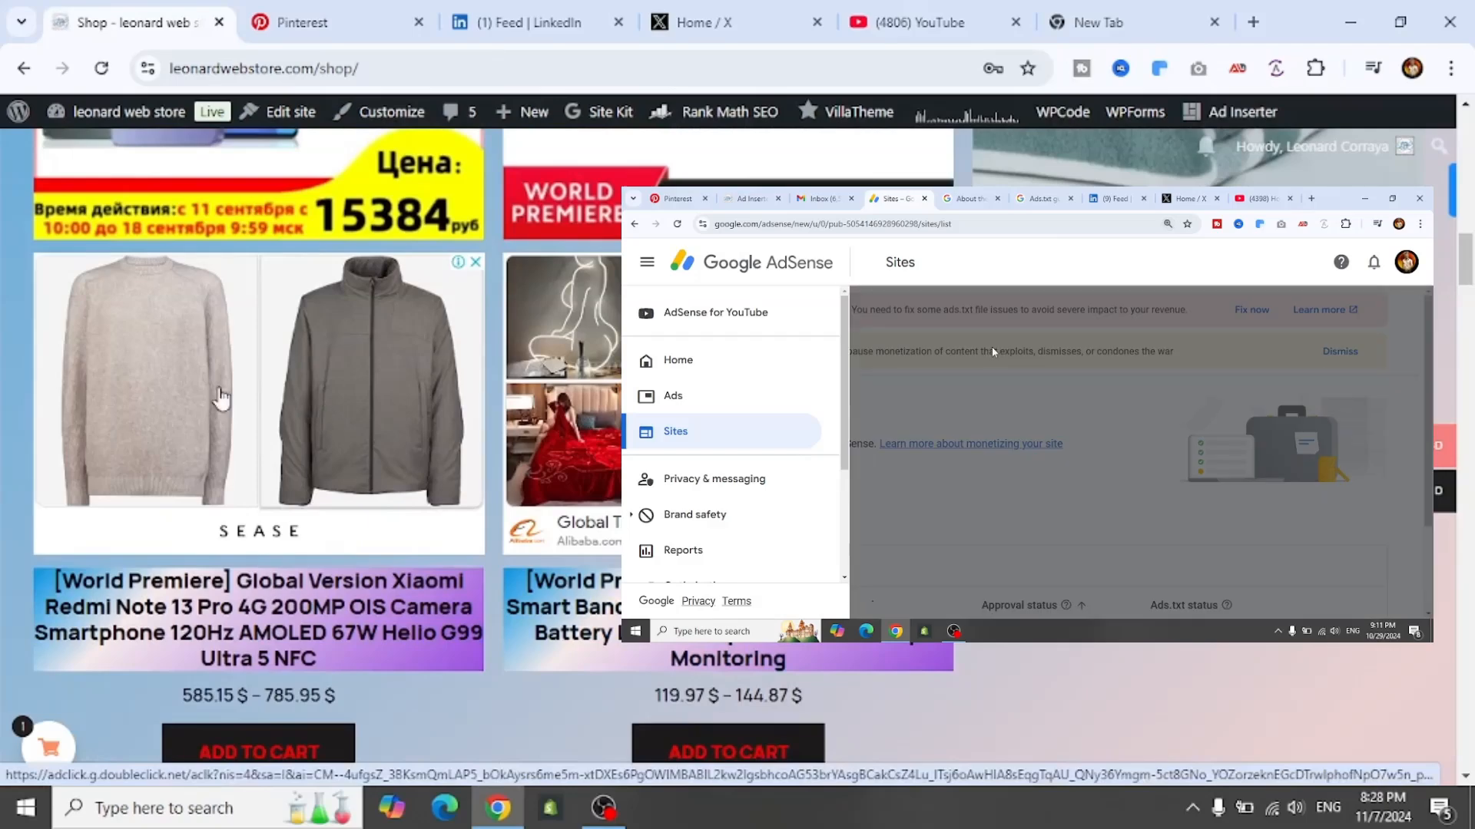
scroll(146, 392, "down", 7)
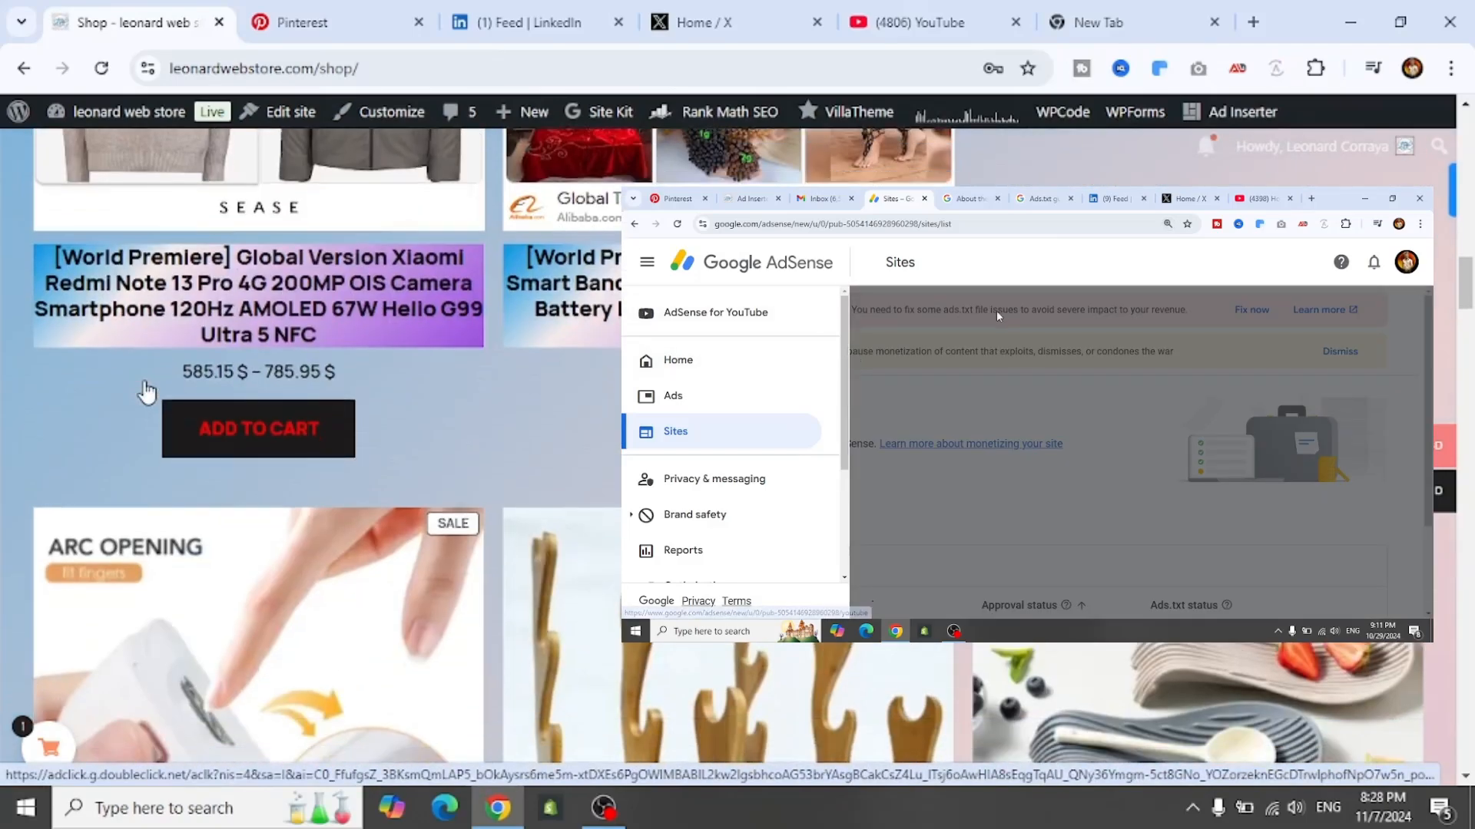
scroll(147, 393, "down", 7)
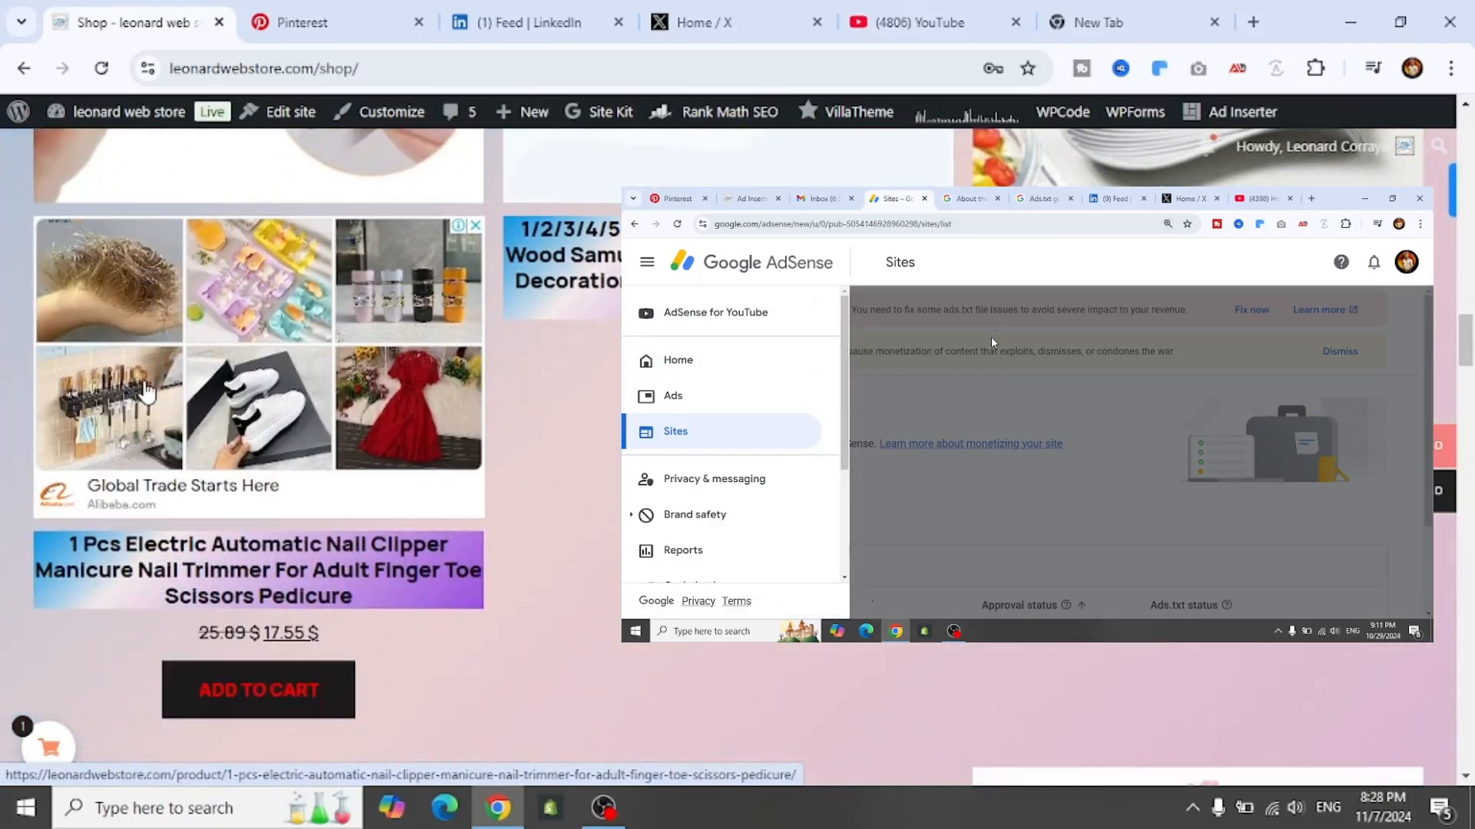
scroll(147, 392, "down", 7)
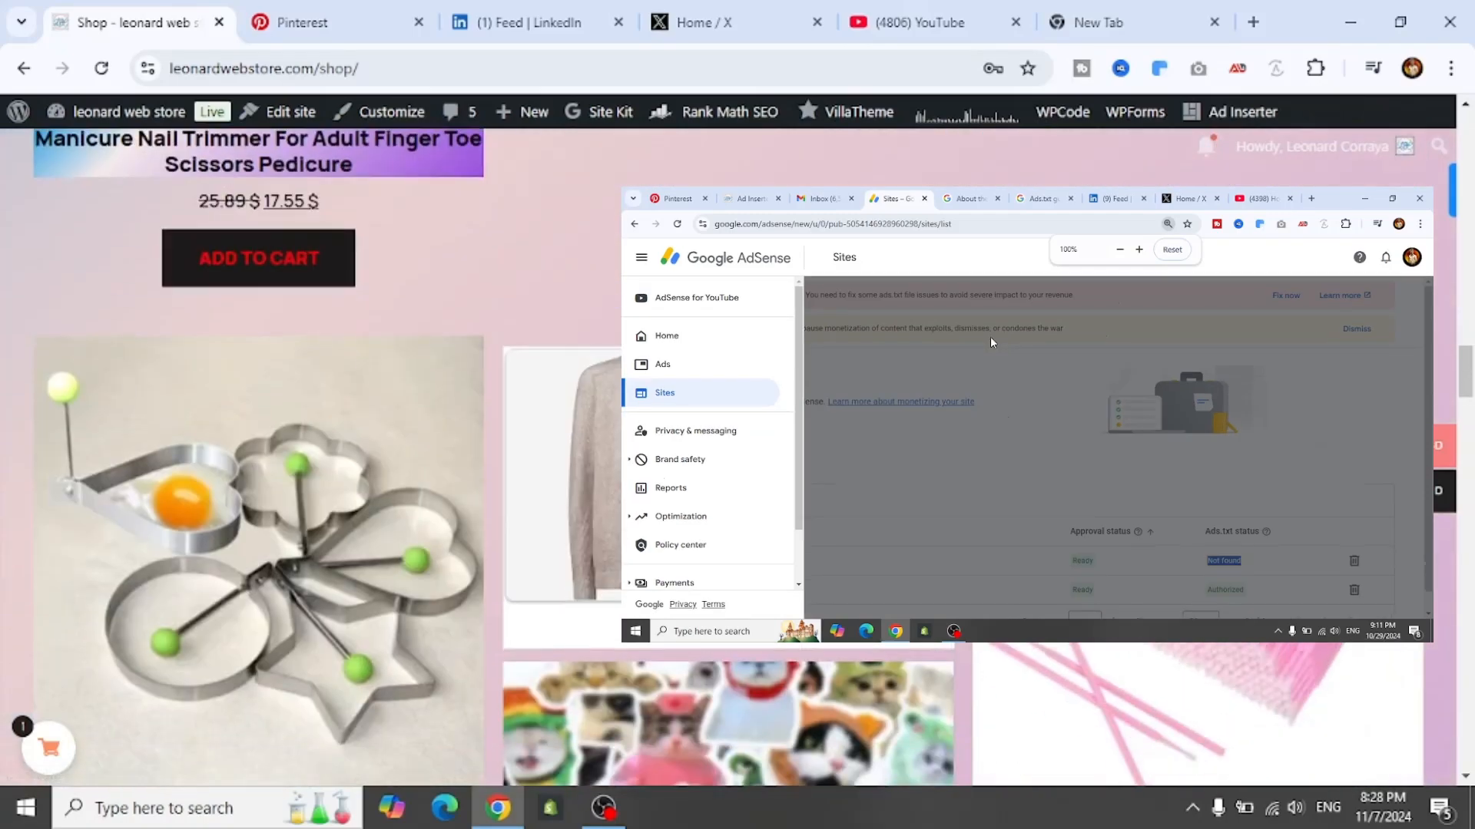
scroll(147, 392, "down", 8)
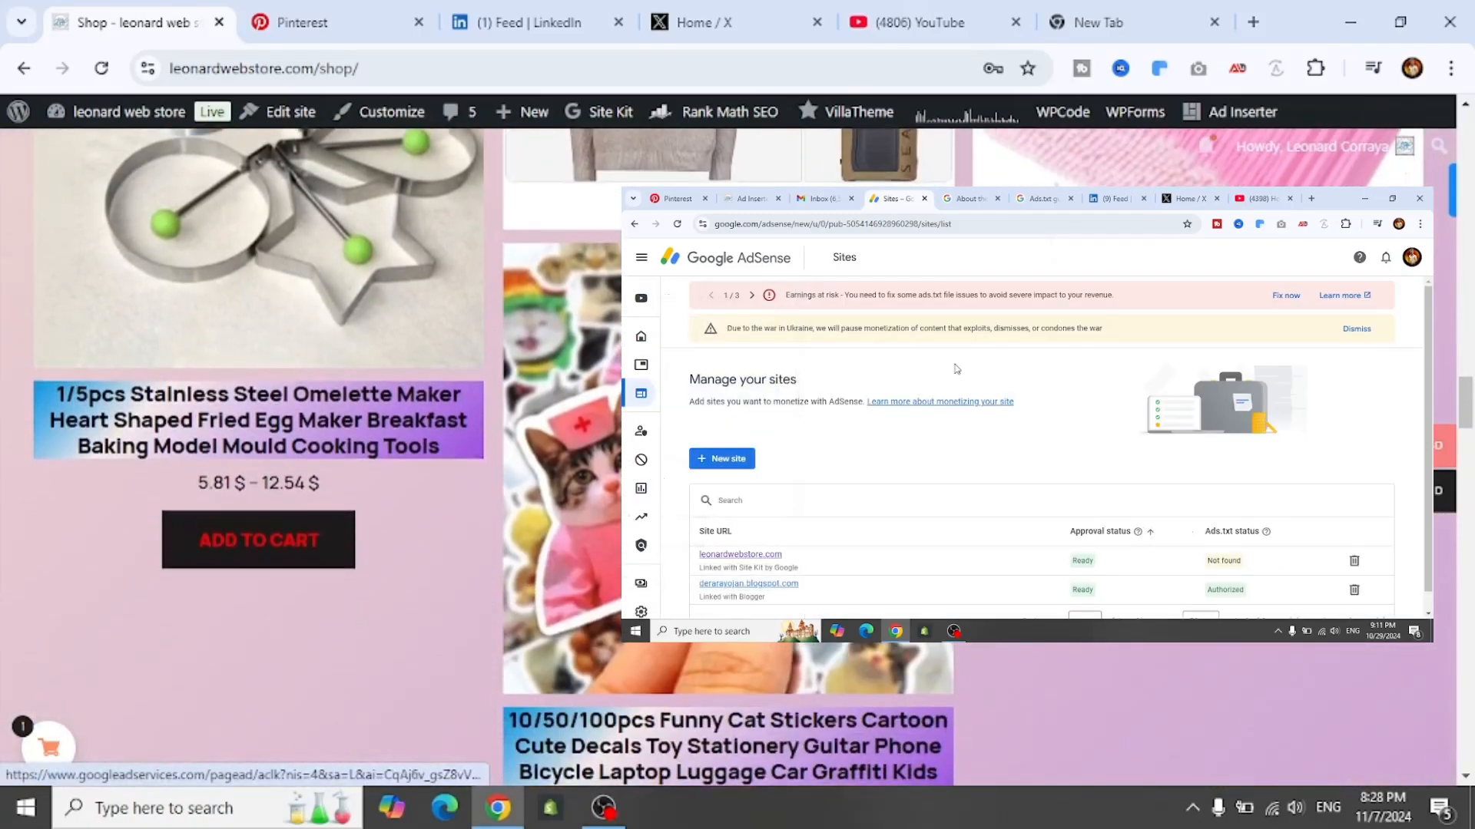
scroll(146, 392, "down", 16)
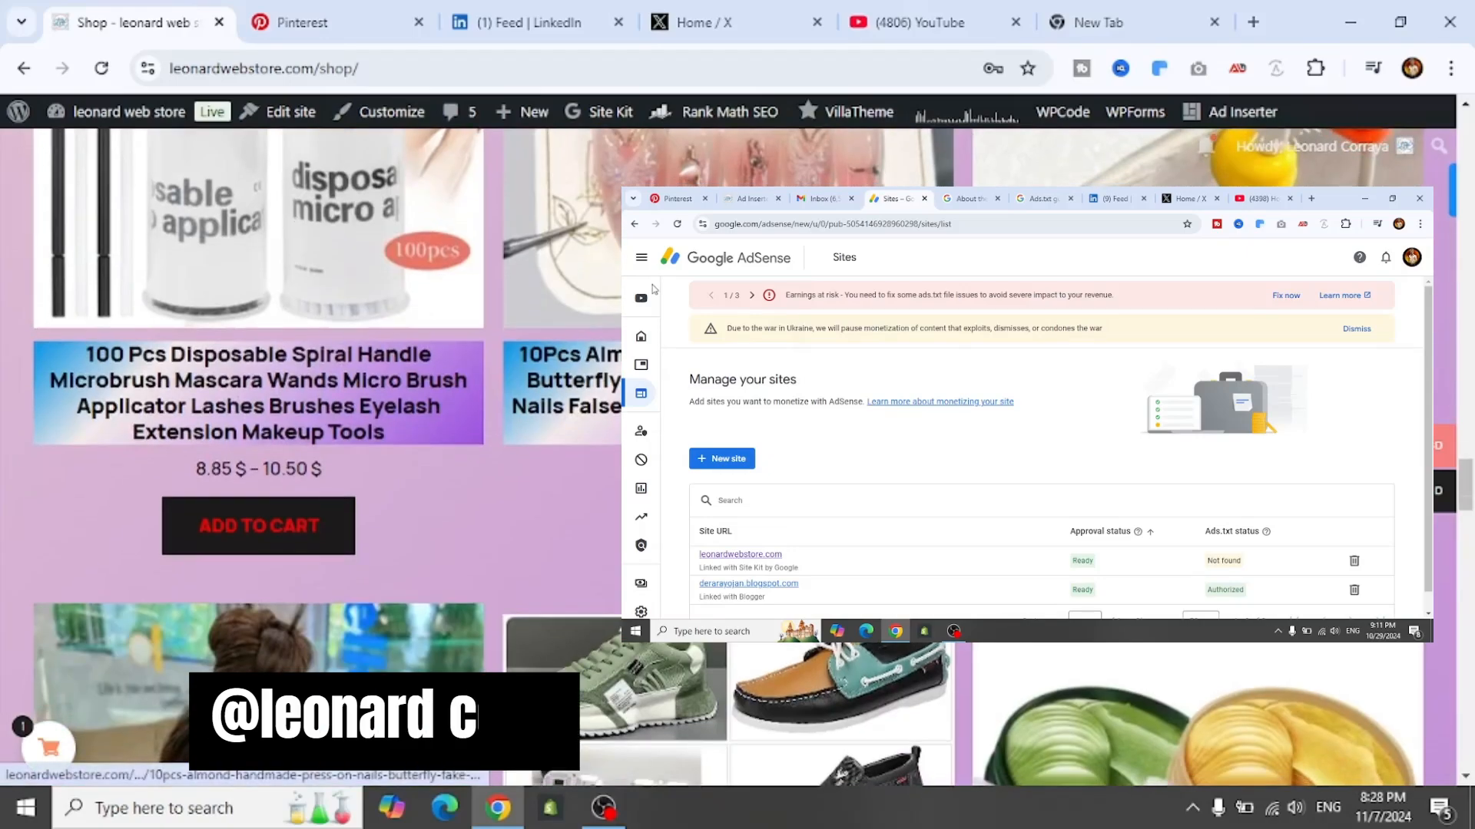
scroll(729, 457, "down", 3)
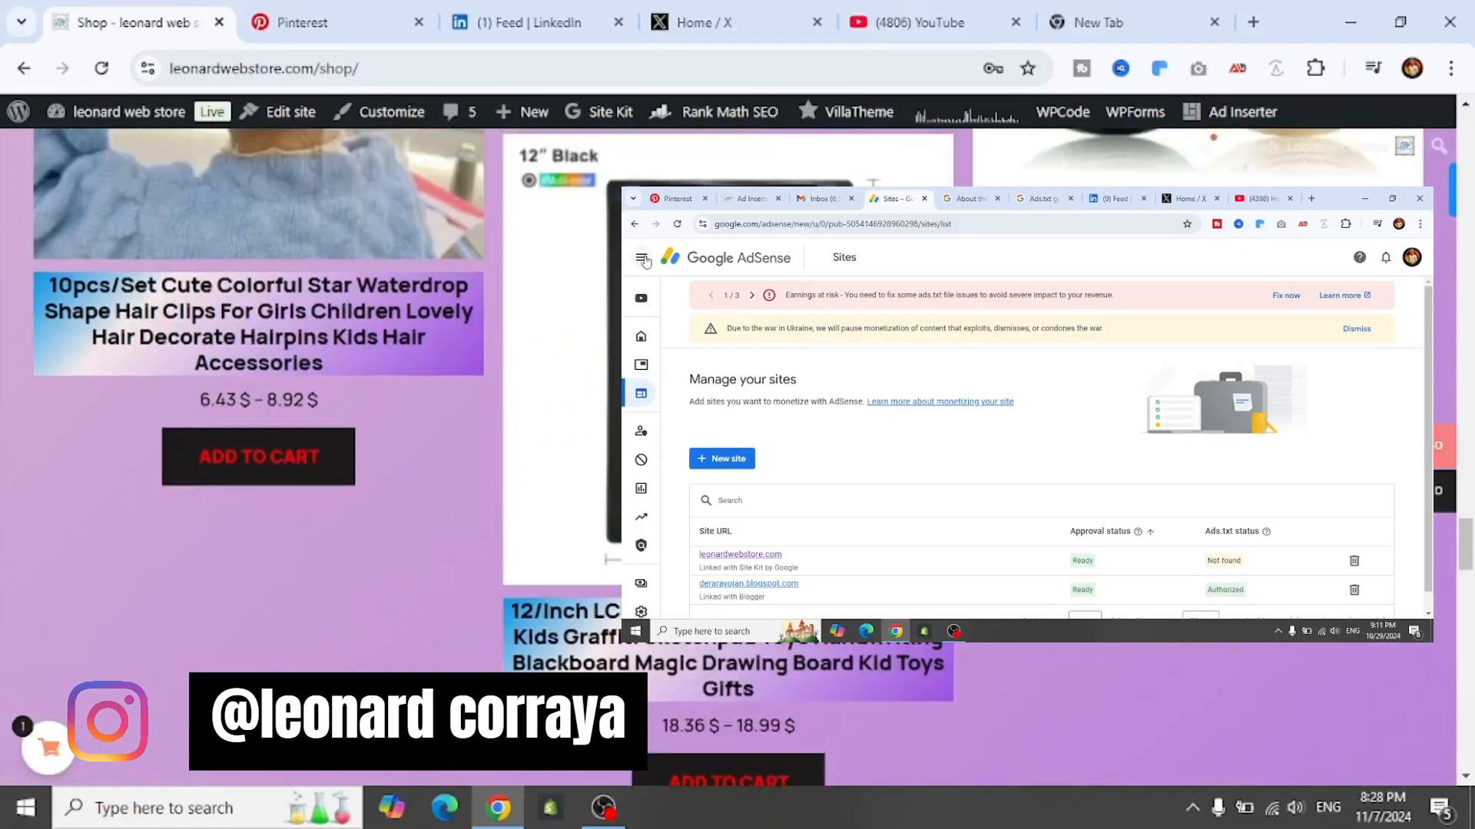
scroll(728, 457, "up", 5)
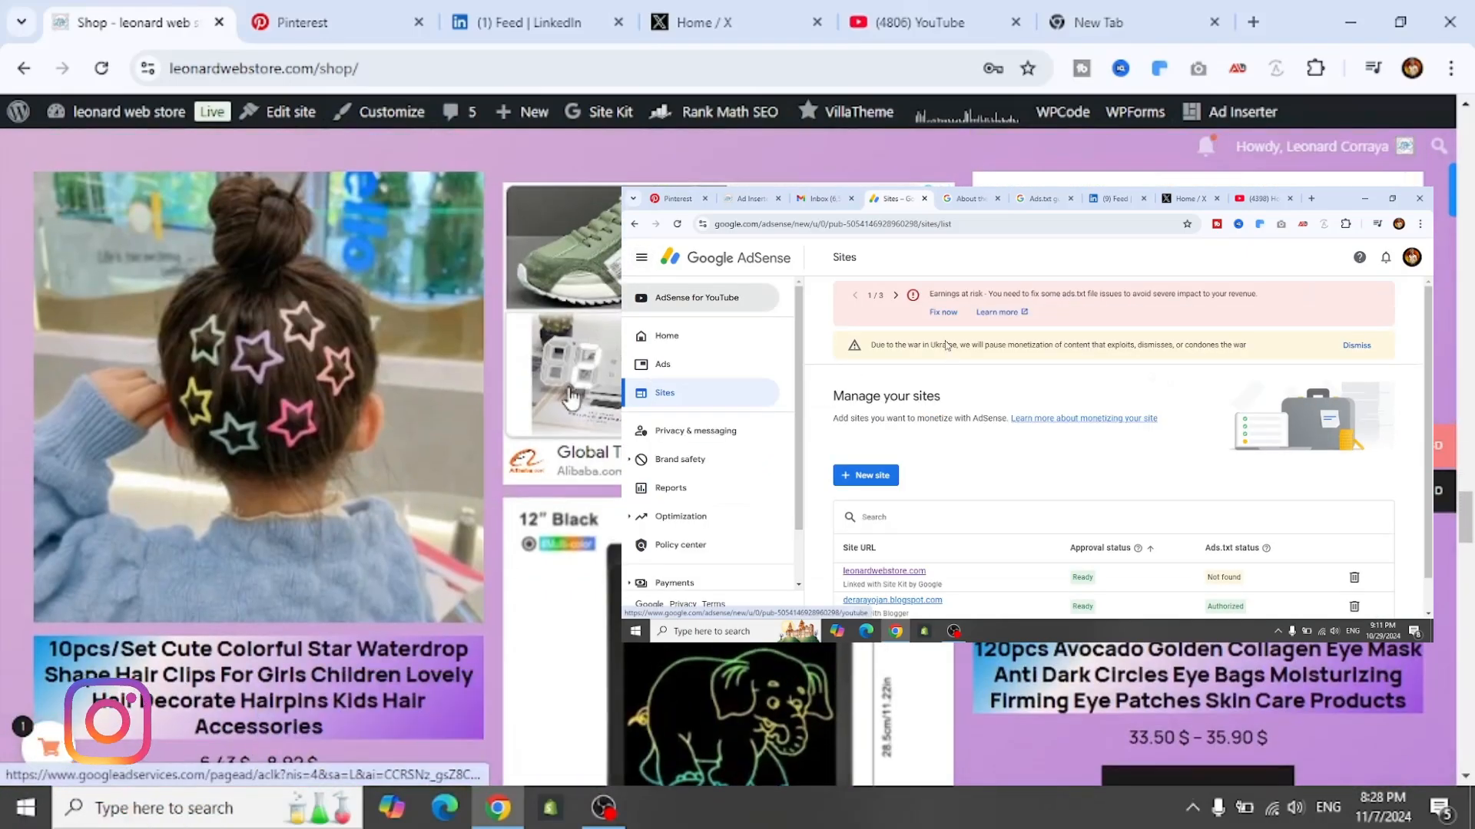
scroll(607, 483, "down", 10)
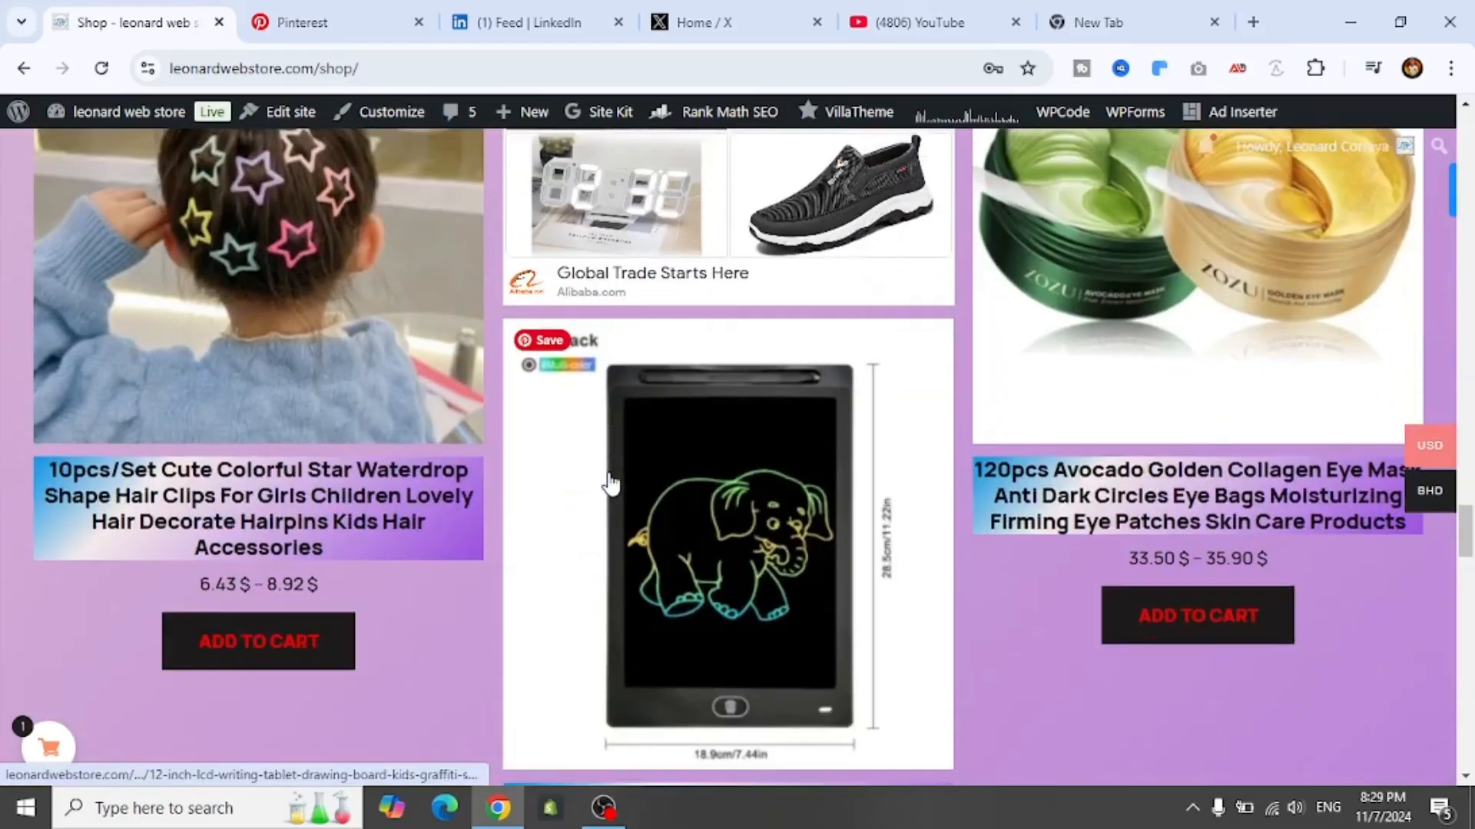
scroll(607, 464, "down", 18)
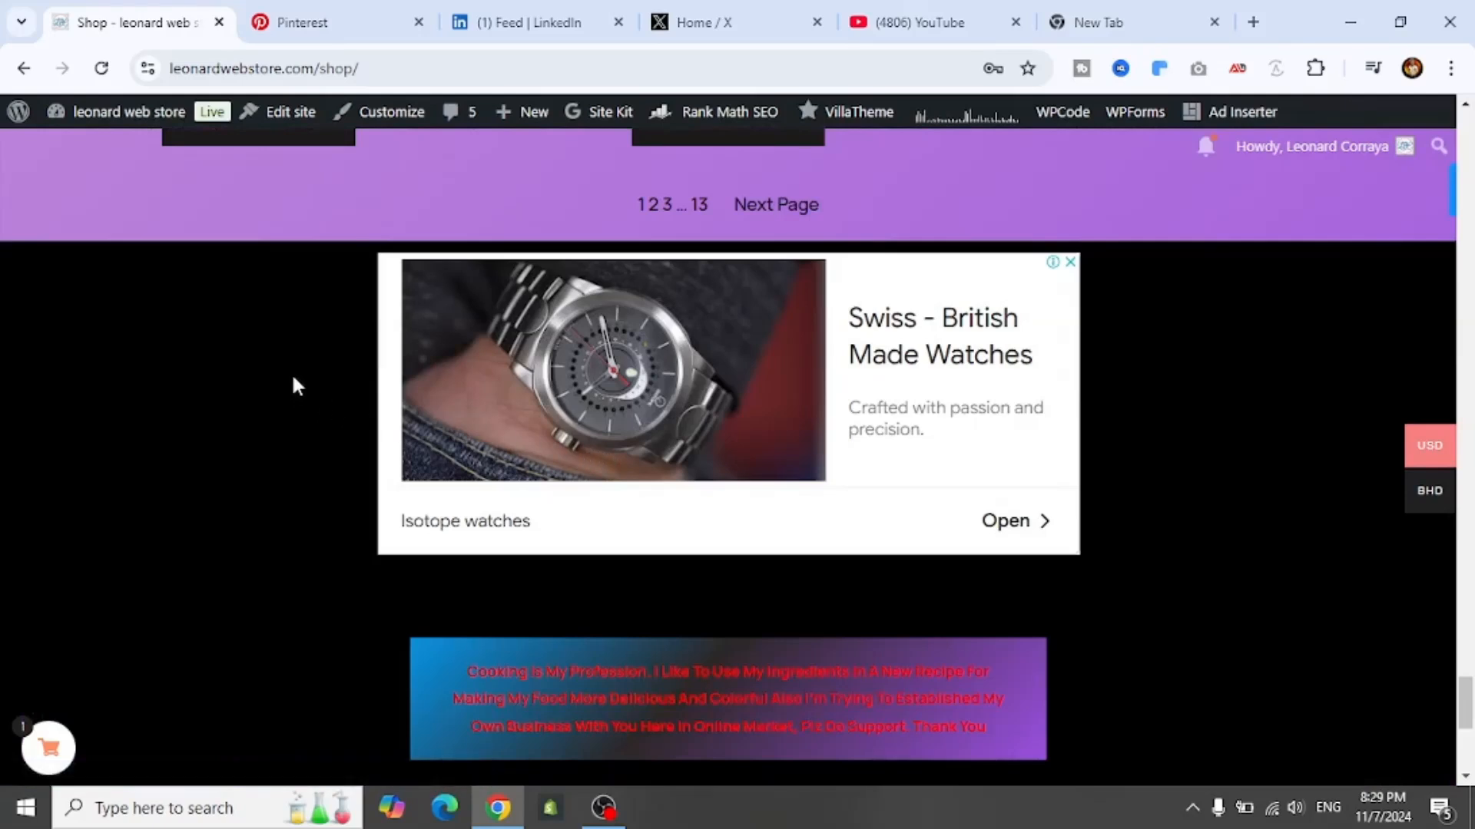
scroll(293, 380, "down", 6)
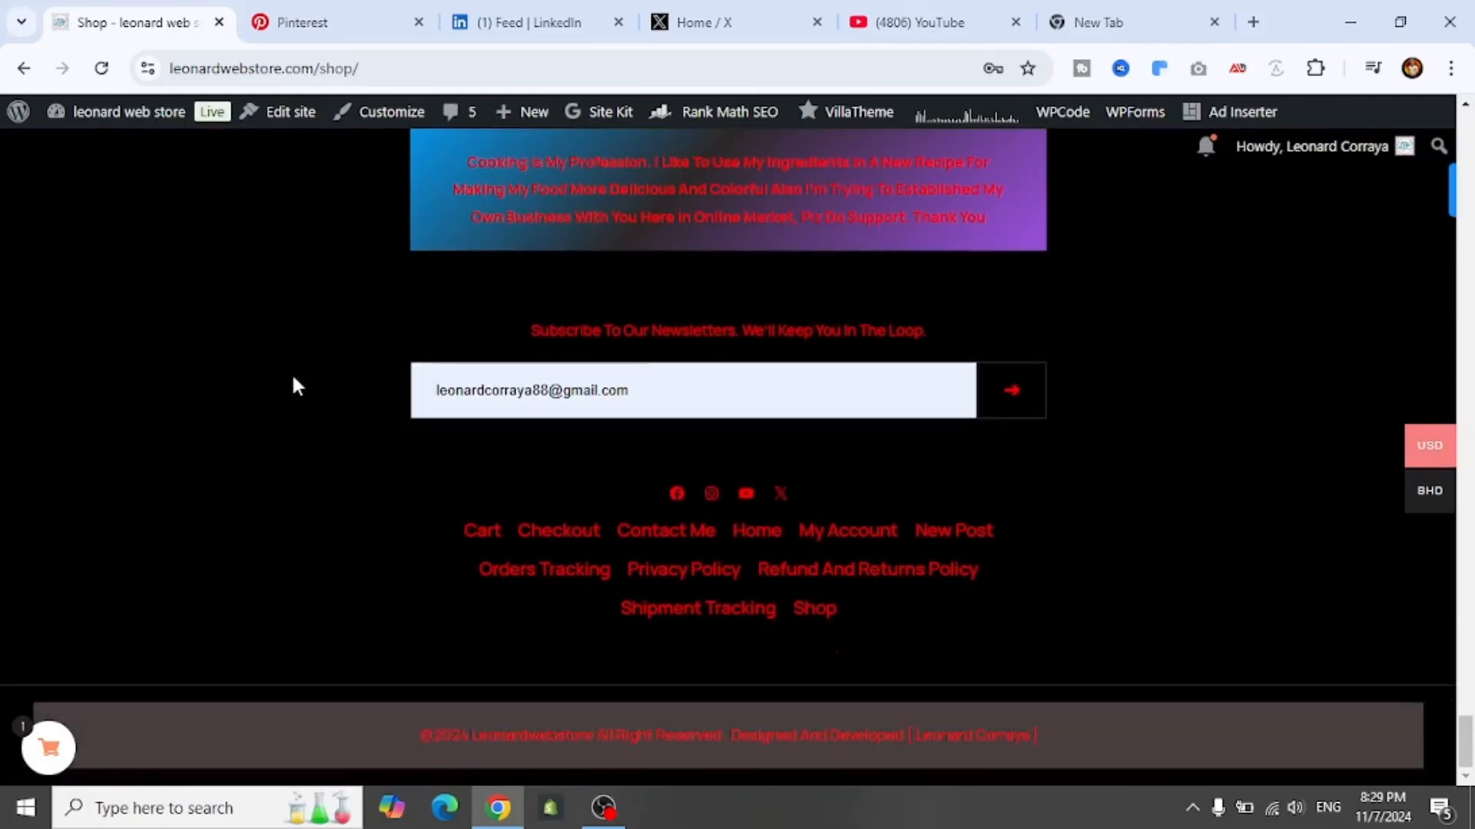
scroll(293, 384, "up", 1)
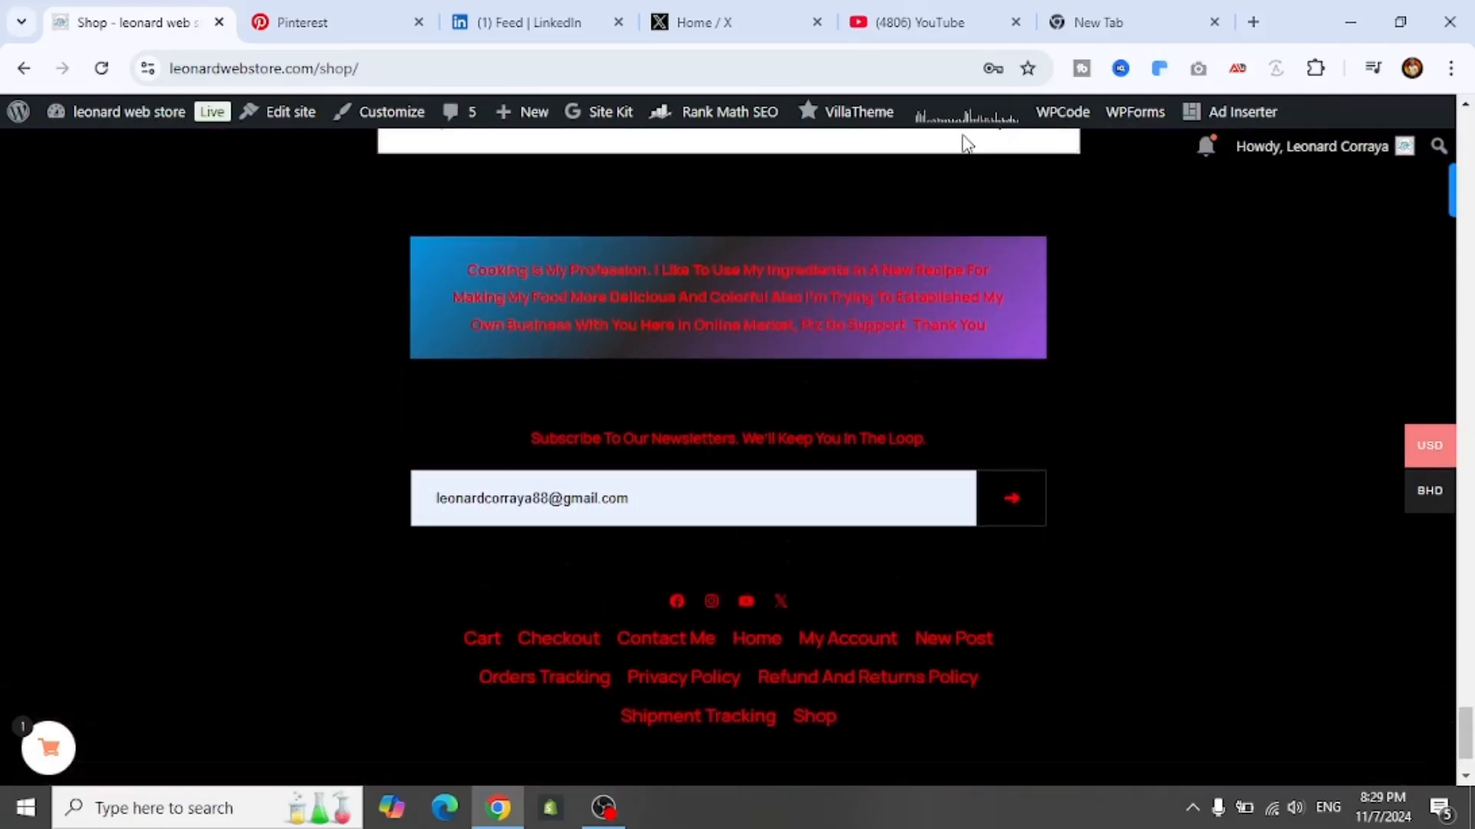
scroll(1031, 286, "up", 4)
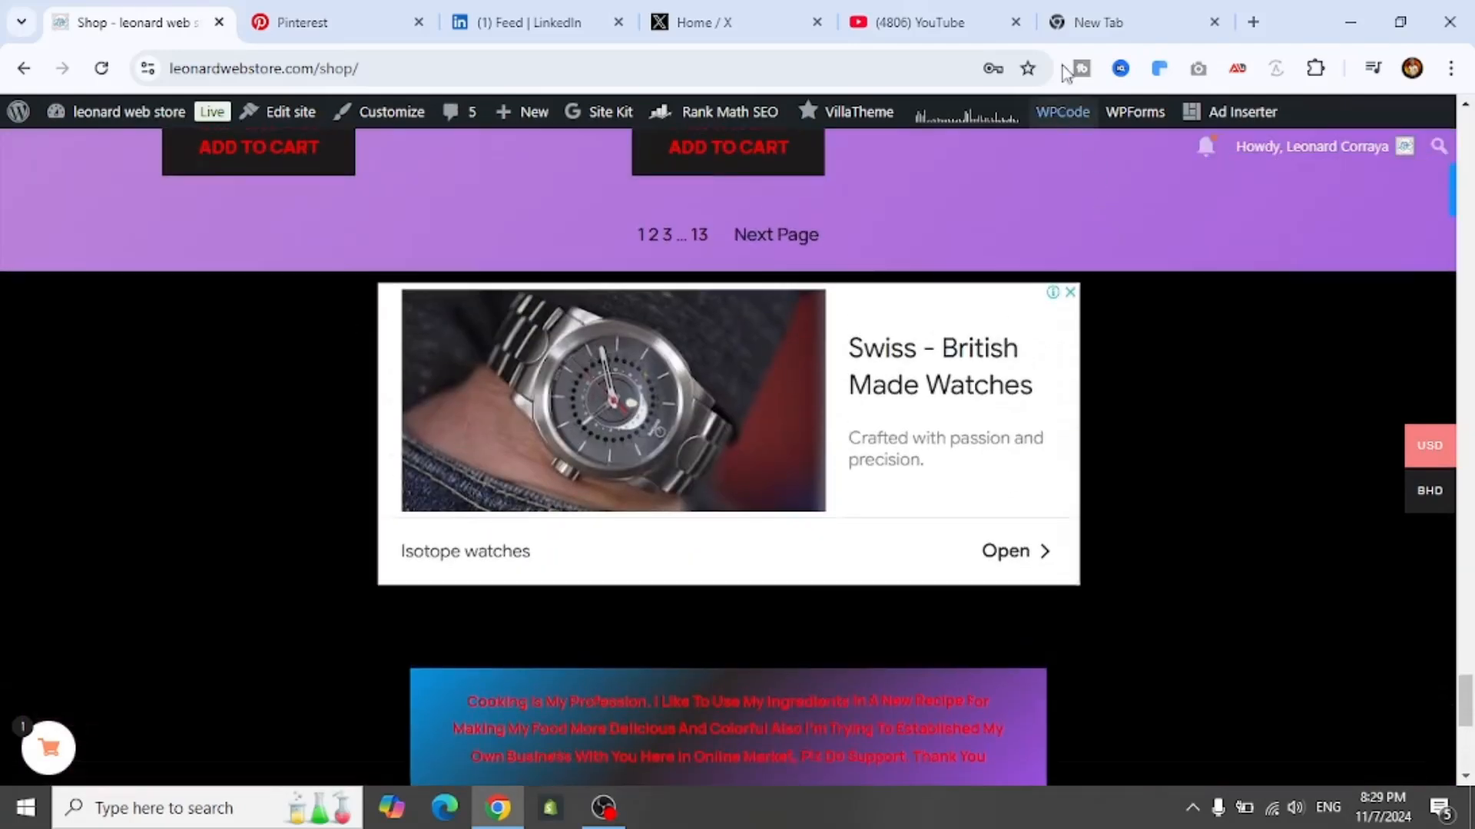
Open the bookmarked Google AdSense home page in the empty browser tab and review its alerts, earnings, platforms and announcements cards.
left_click(1160, 13)
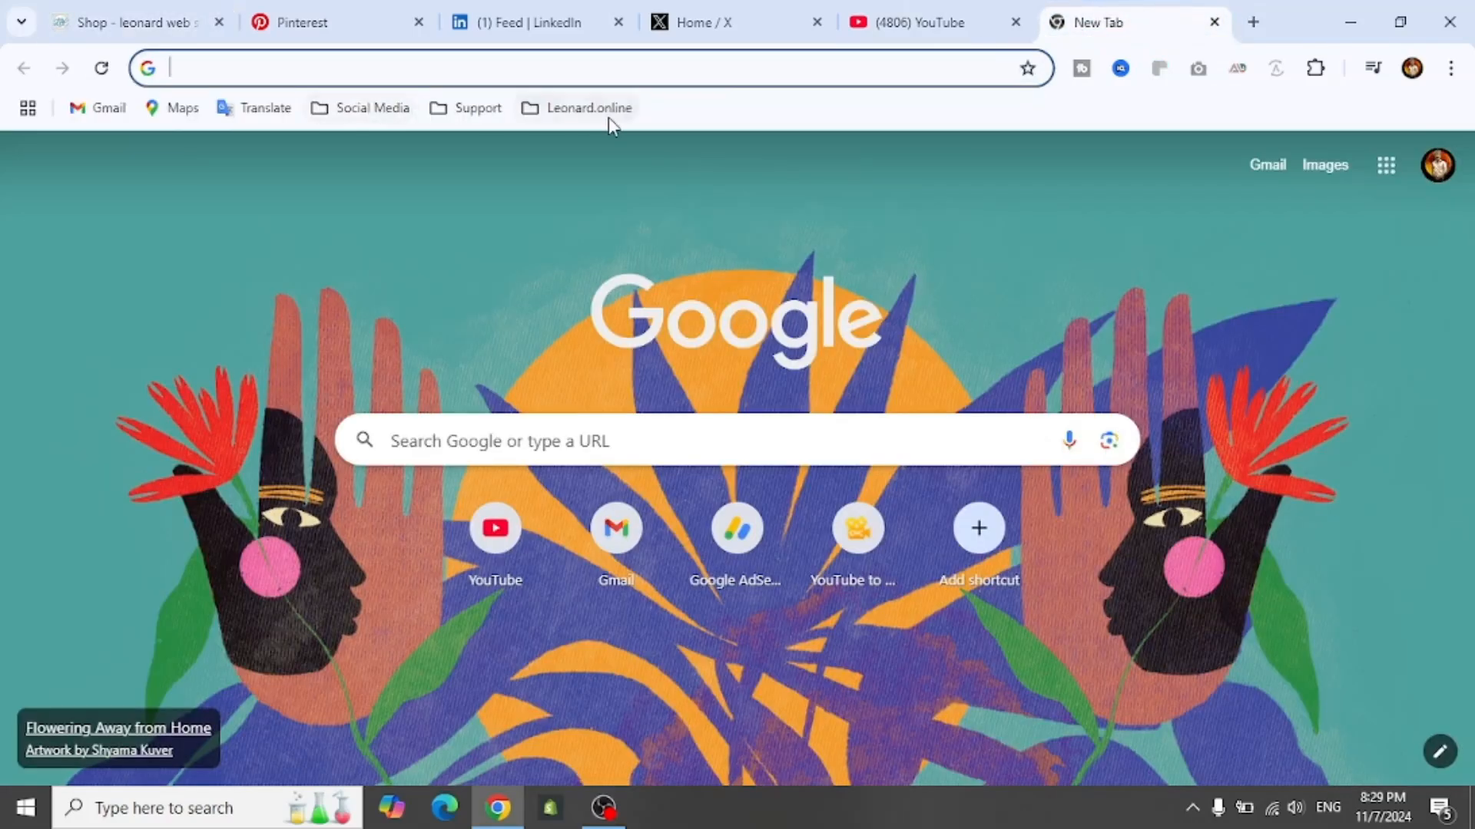
left_click(608, 115)
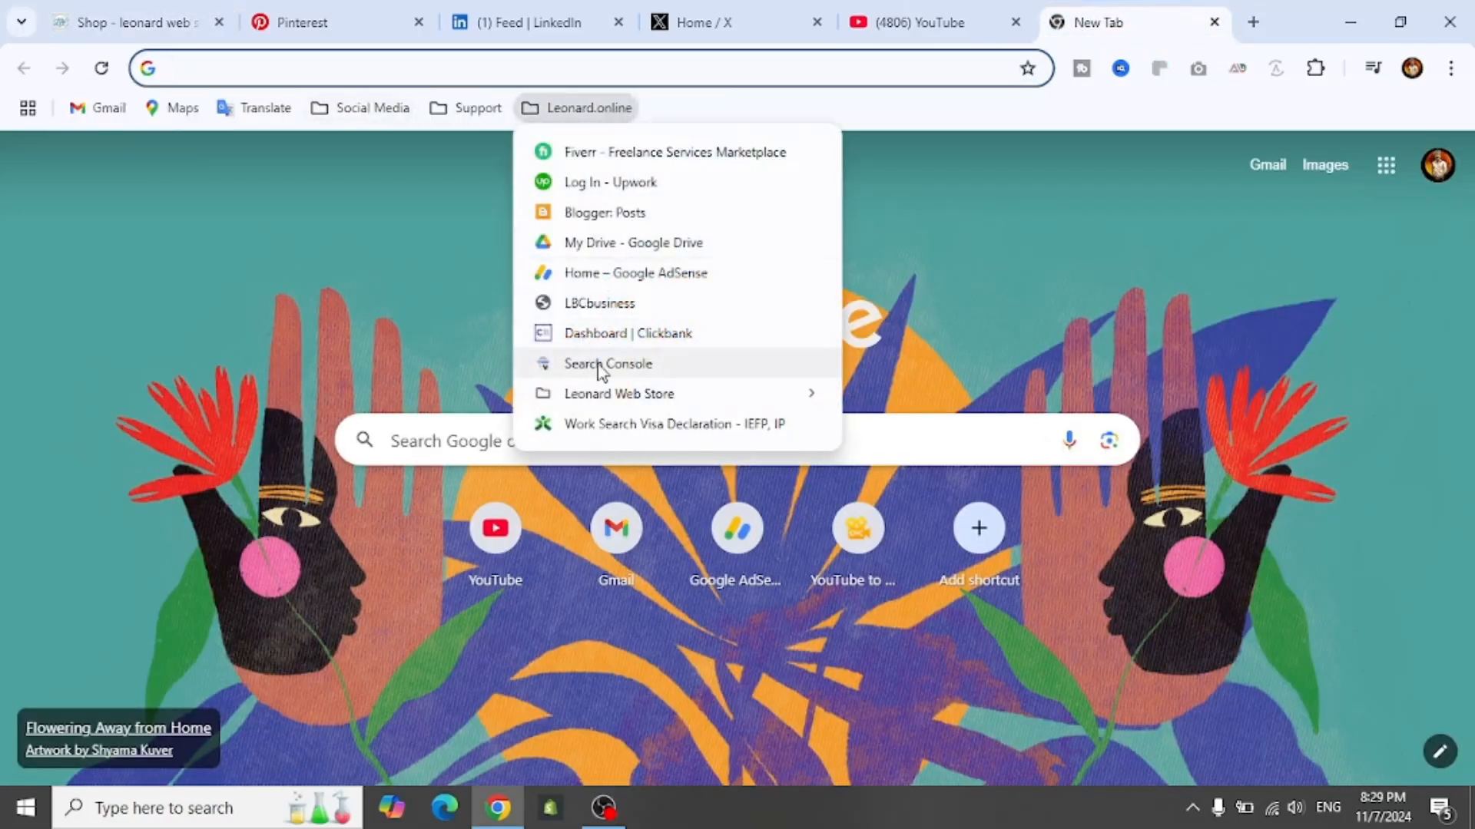
left_click(619, 275)
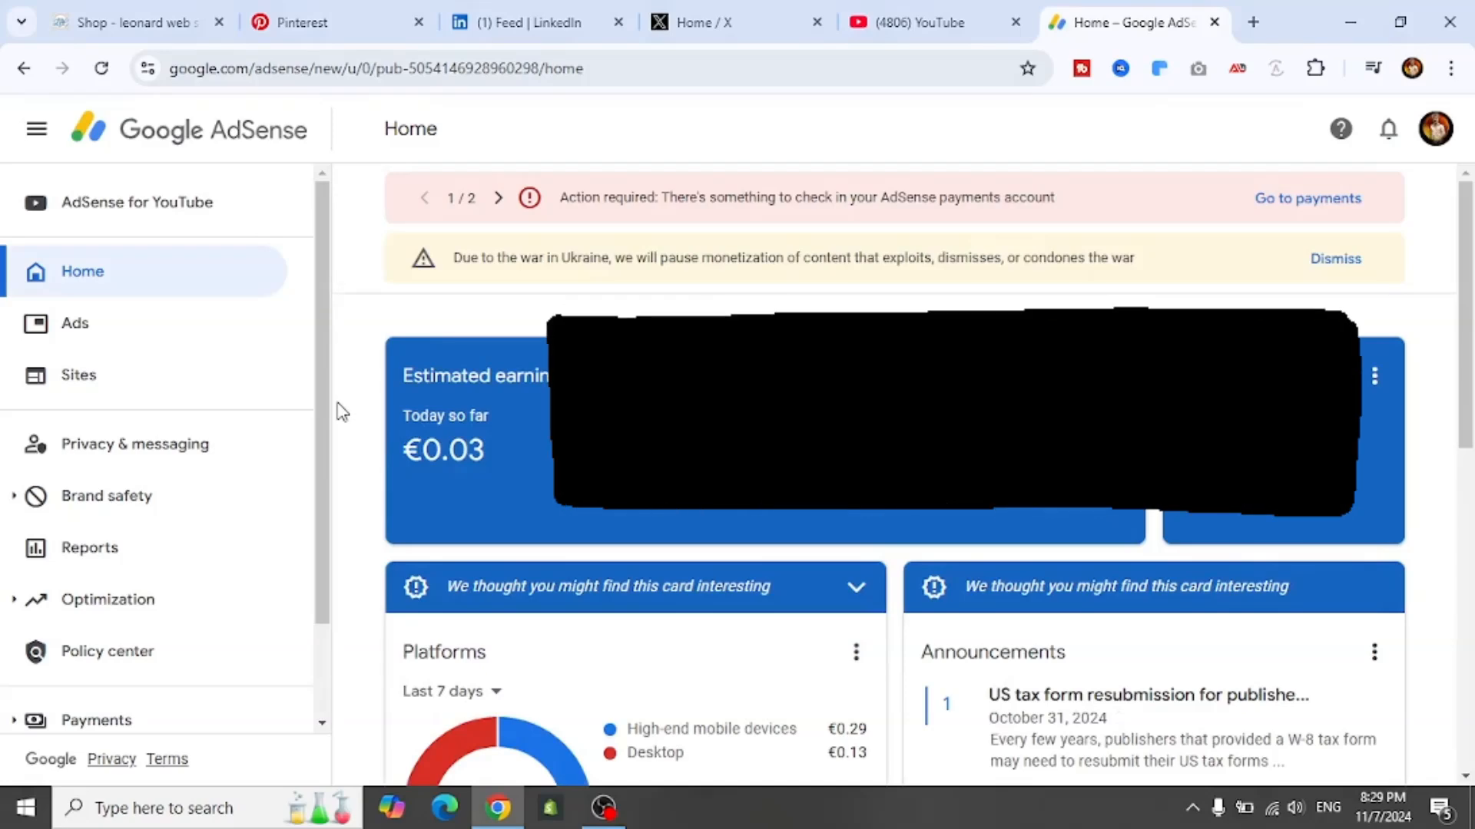
scroll(342, 413, "down", 5)
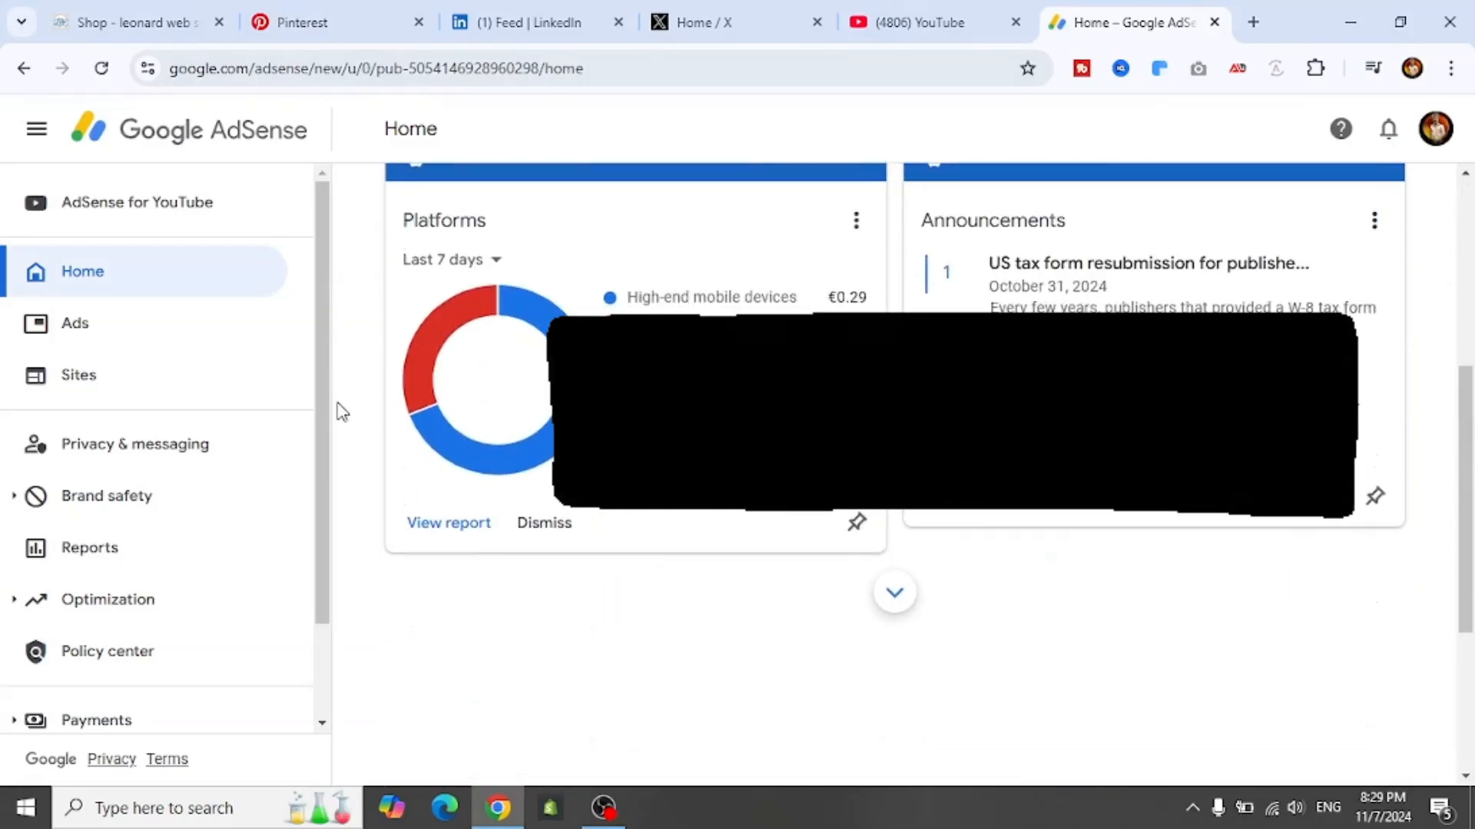
scroll(341, 412, "up", 5)
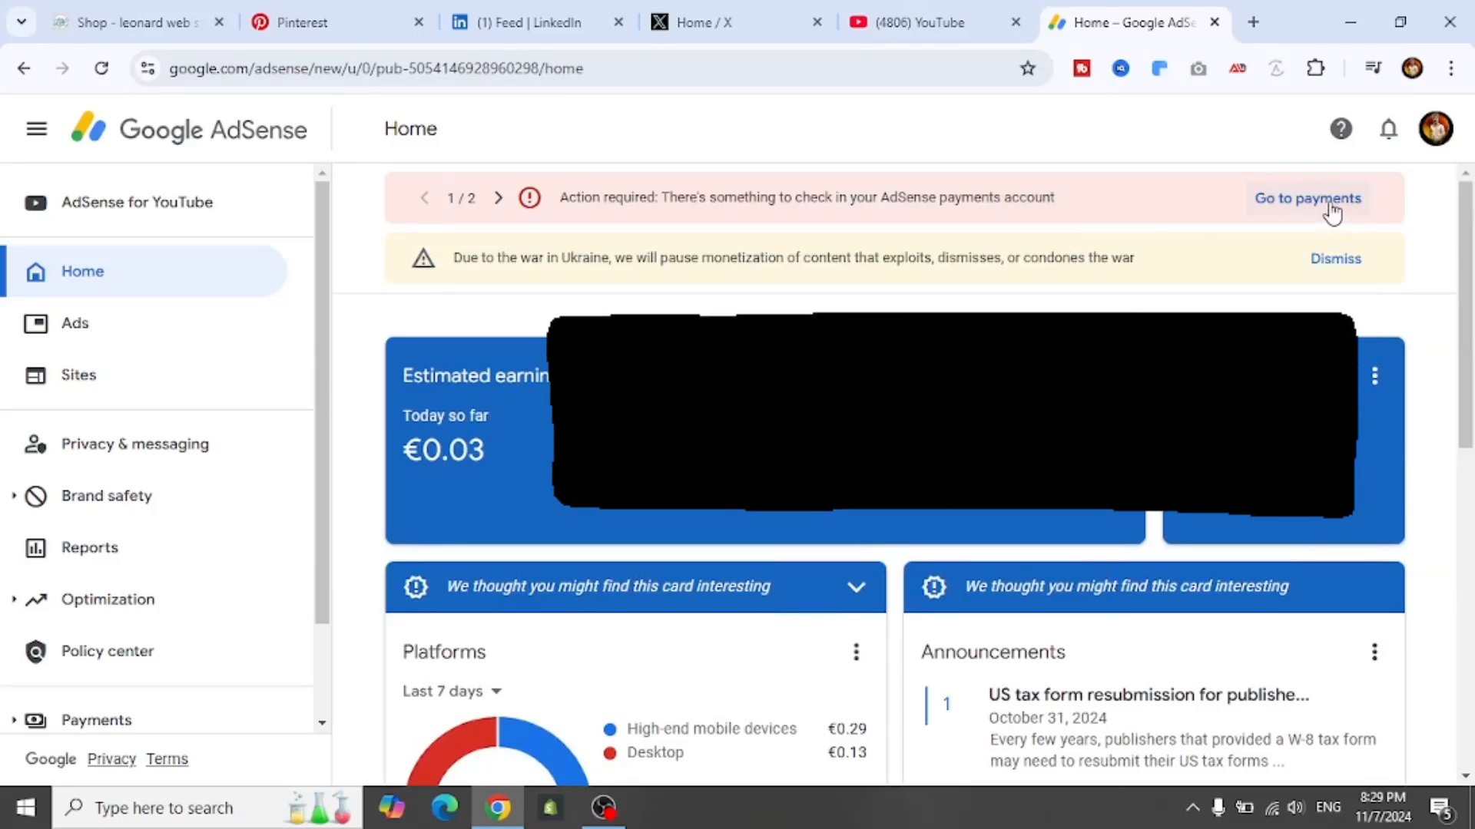
scroll(1329, 211, "down", 4)
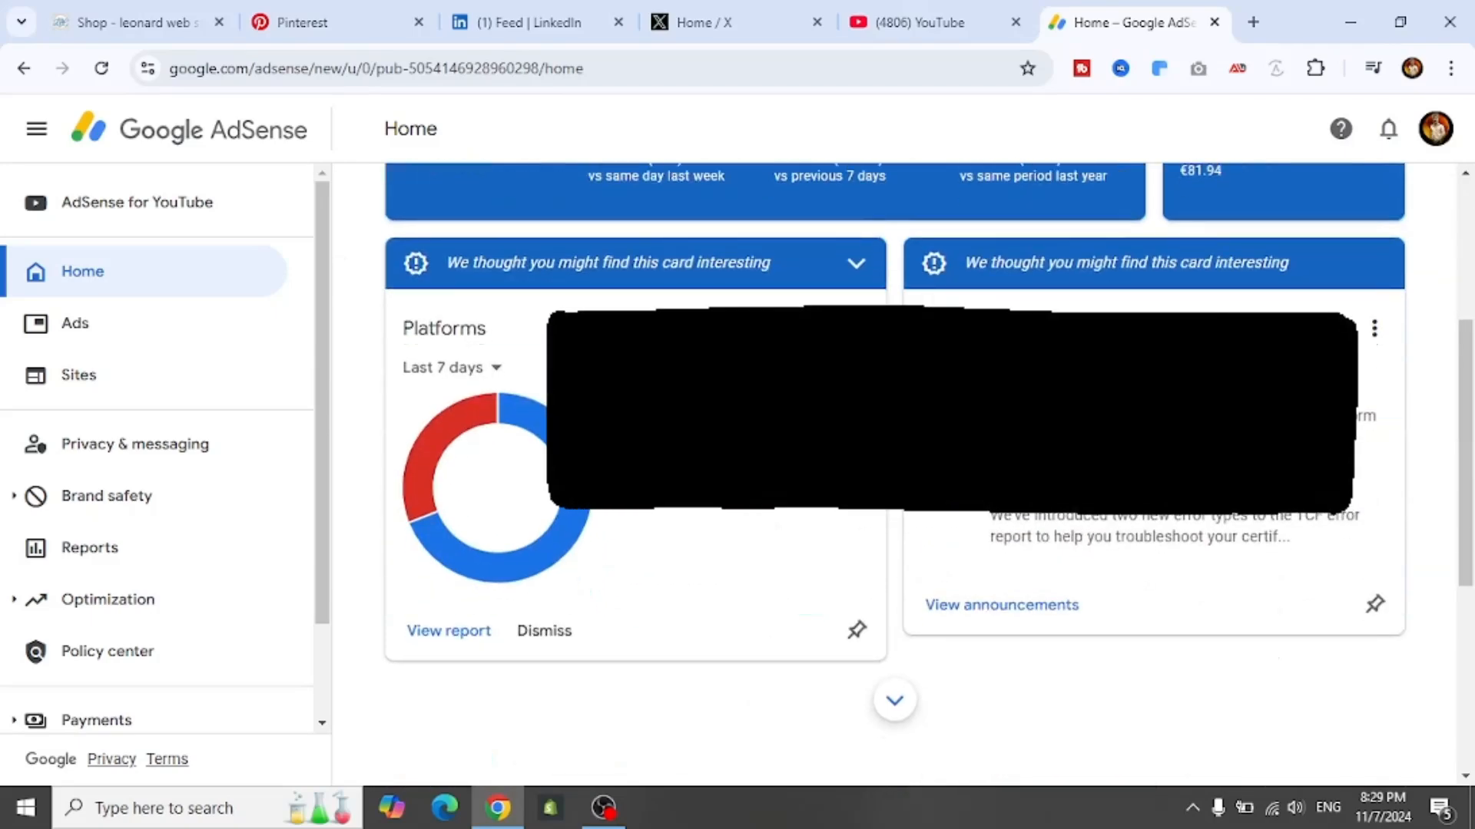
left_click_drag(1113, 399, 1271, 393)
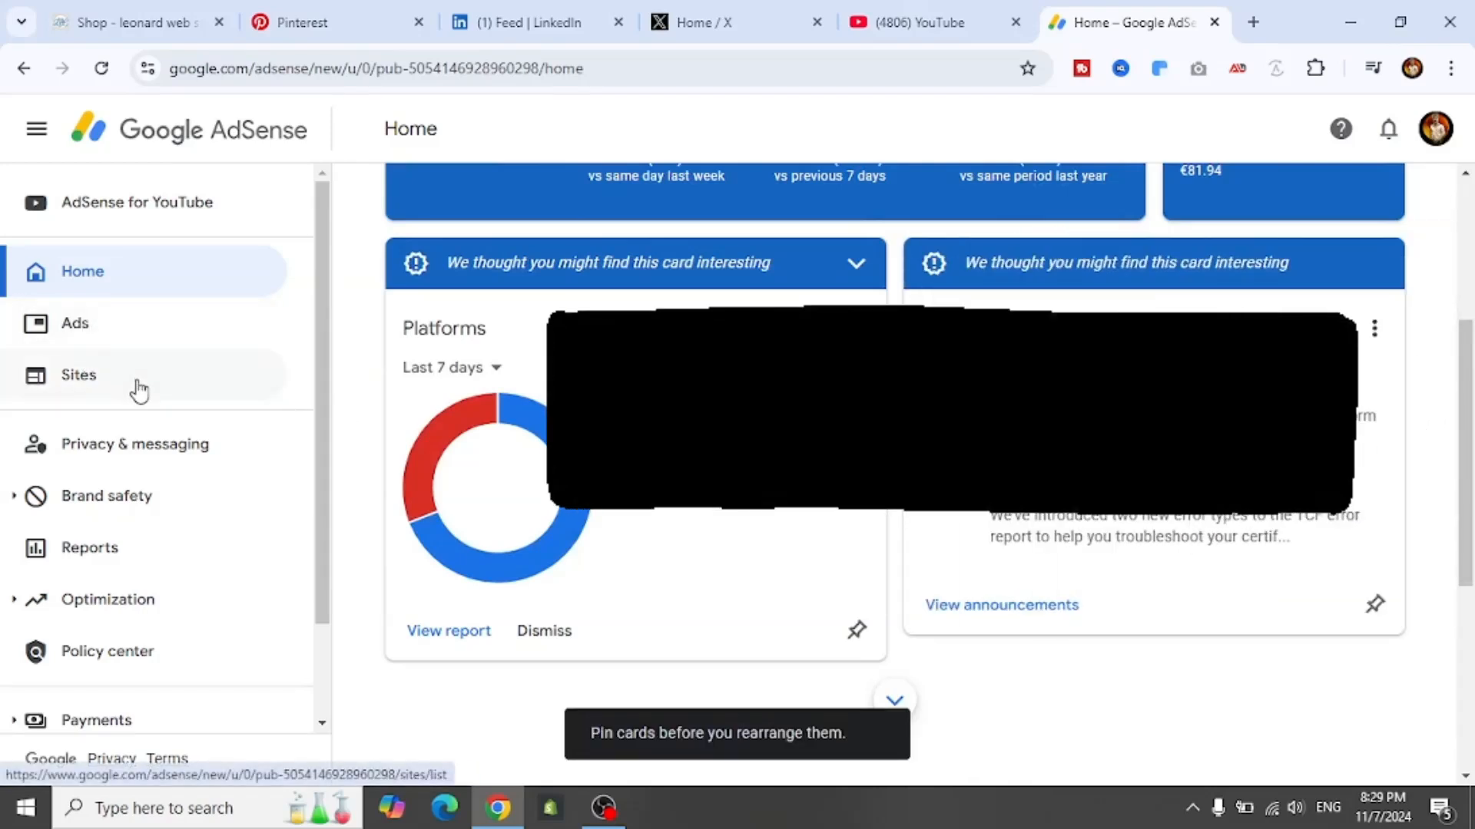
scroll(138, 391, "down", 1)
scroll(139, 390, "up", 1)
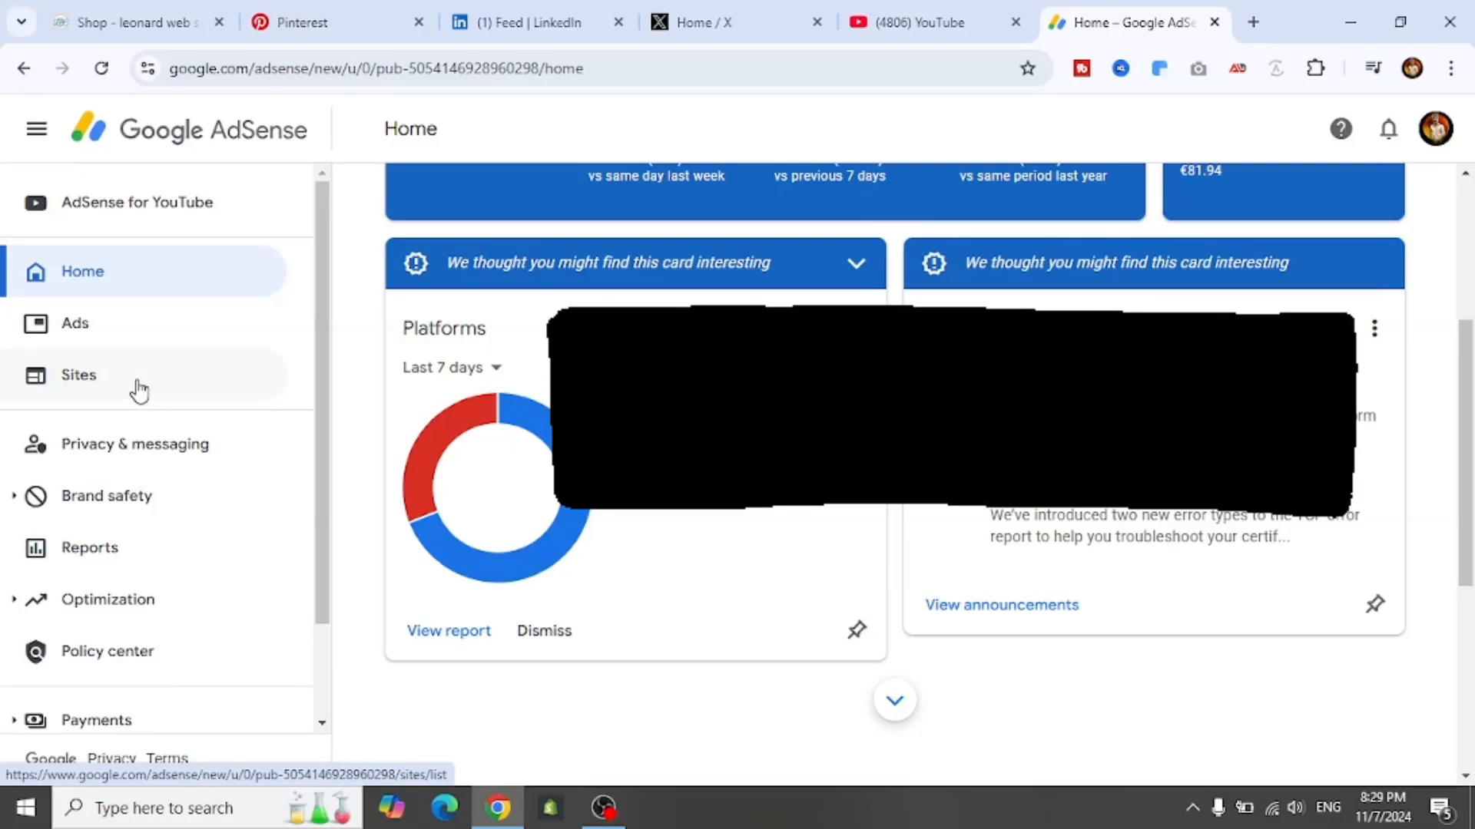
Check the approval and ads.txt statuses in the AdSense sites list and open the details of leonardwebstore.com.
left_click(112, 390)
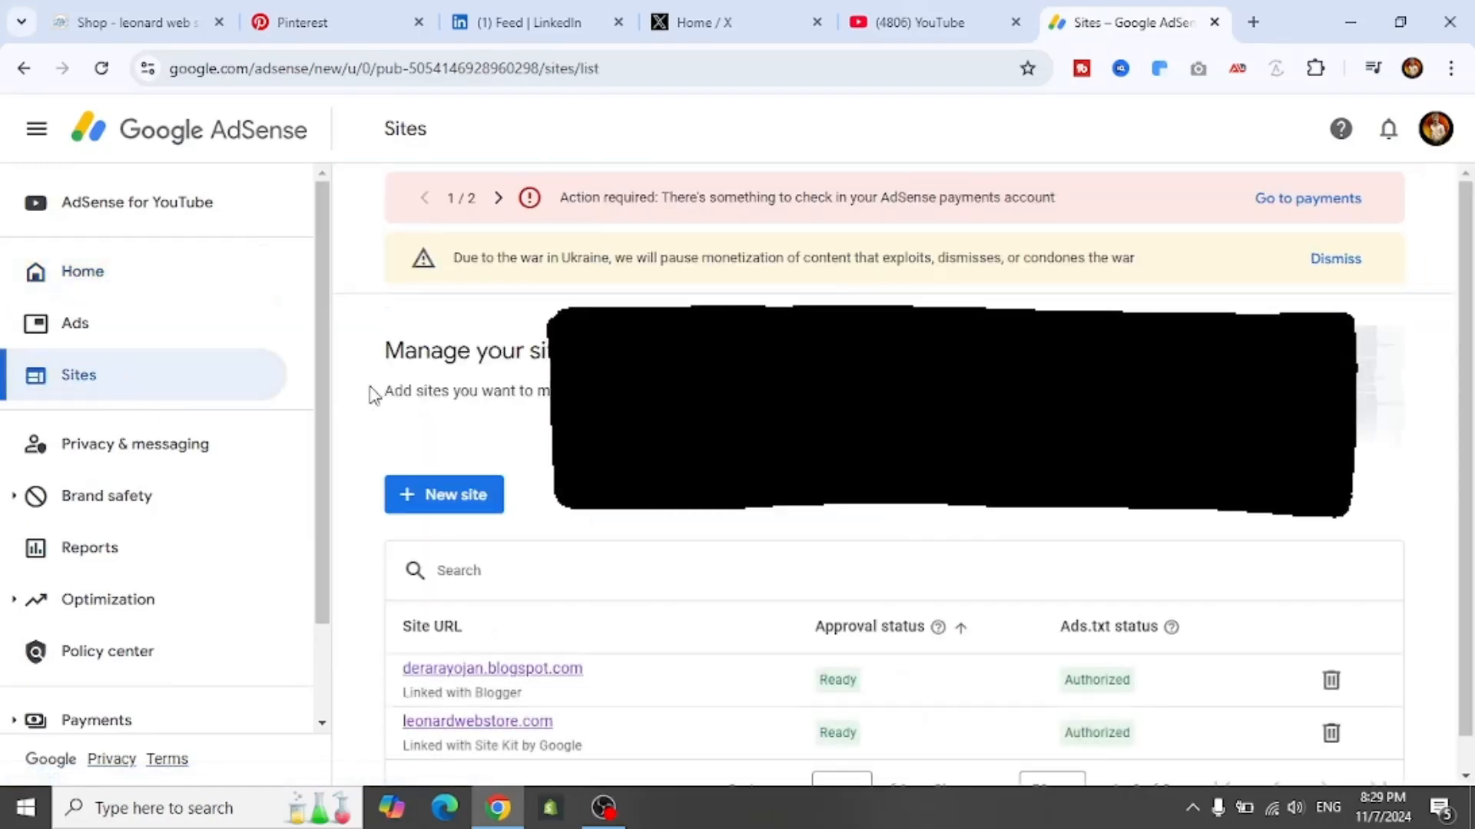
scroll(391, 384, "down", 1)
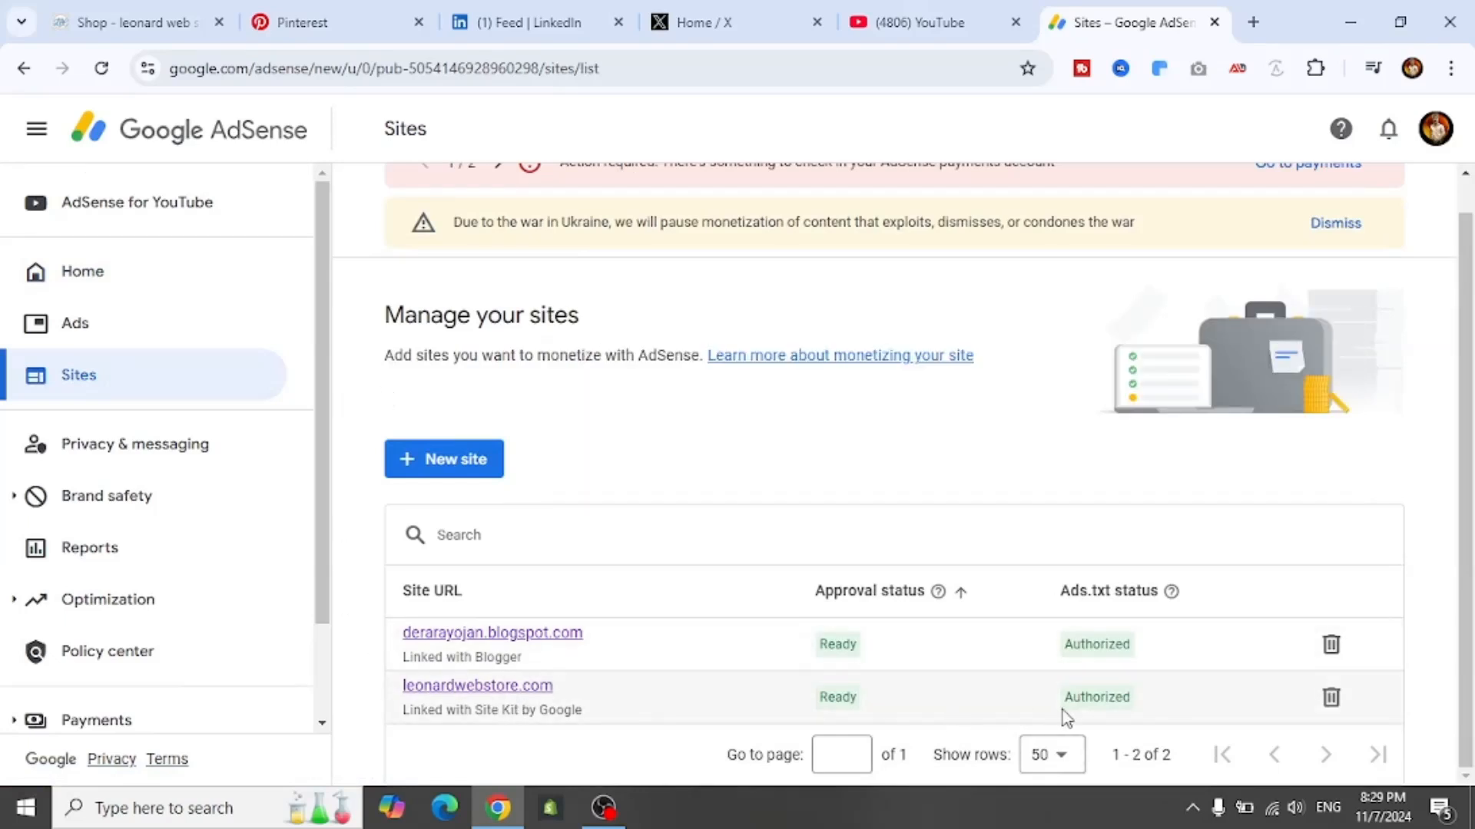
left_click(483, 691)
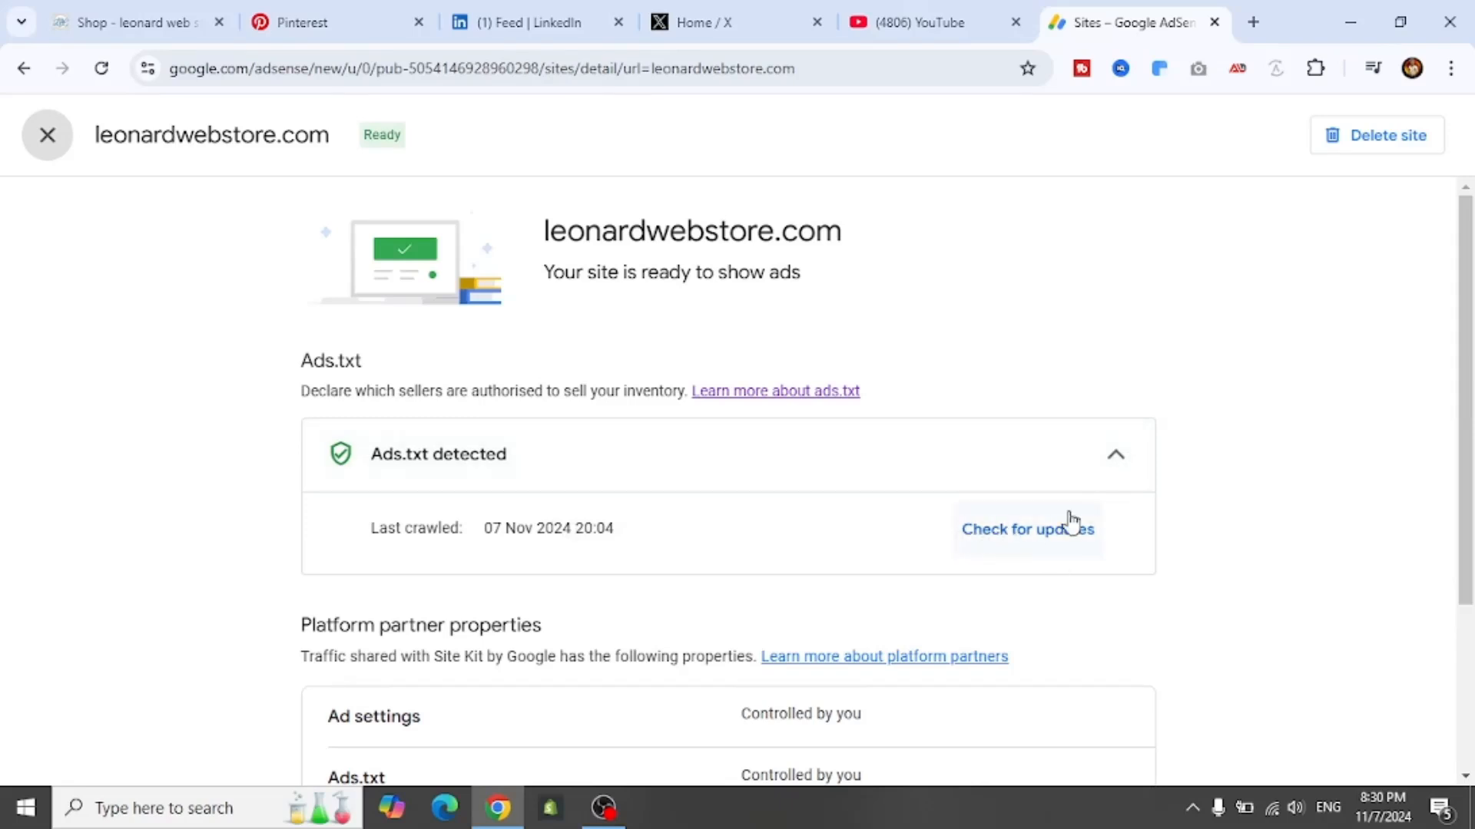
Collapse the ads.txt section, review the site's ad readiness and platform partner properties, and return to the sites list.
left_click(1114, 458)
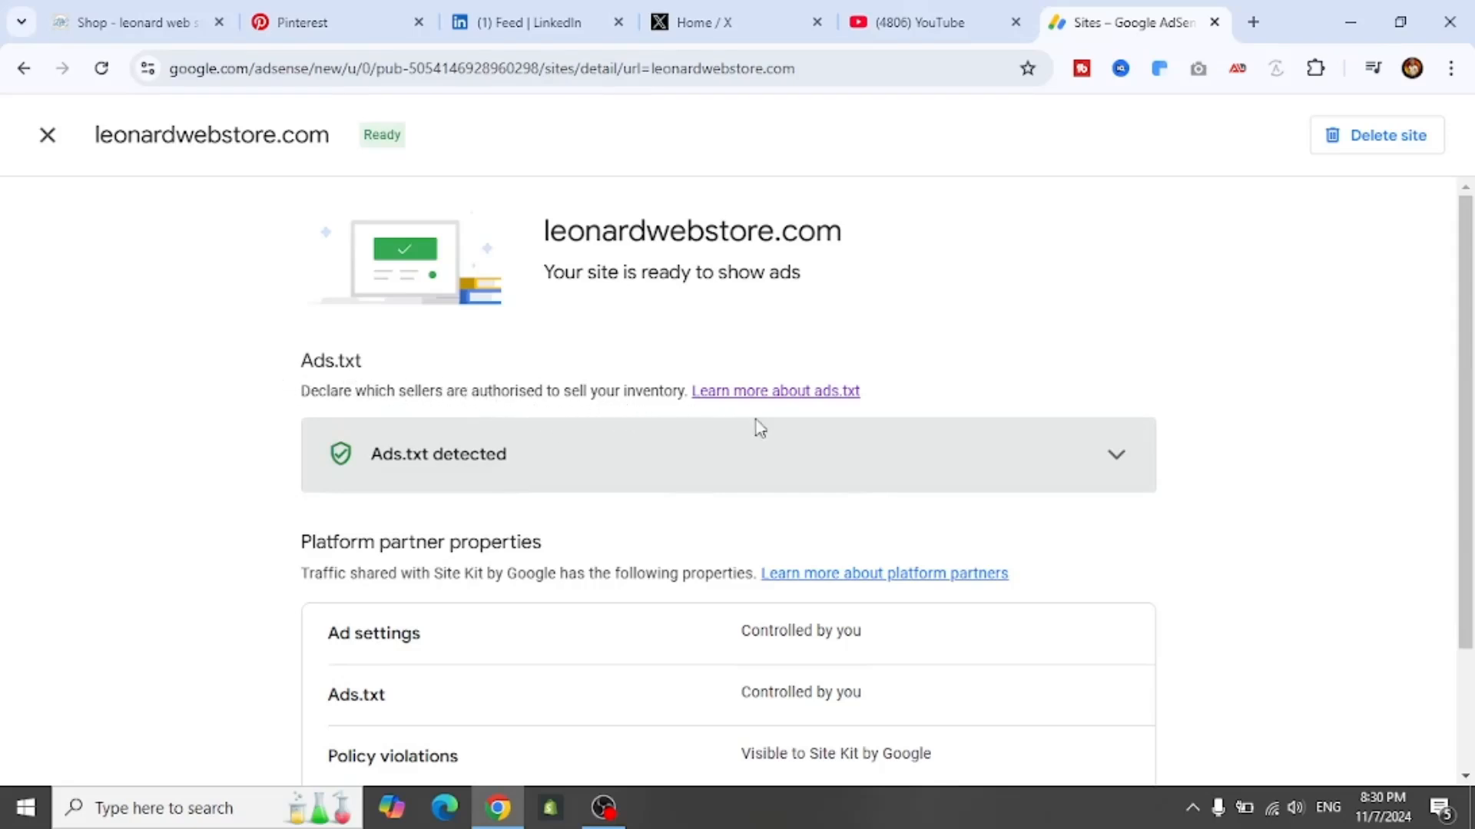
scroll(897, 427, "down", 2)
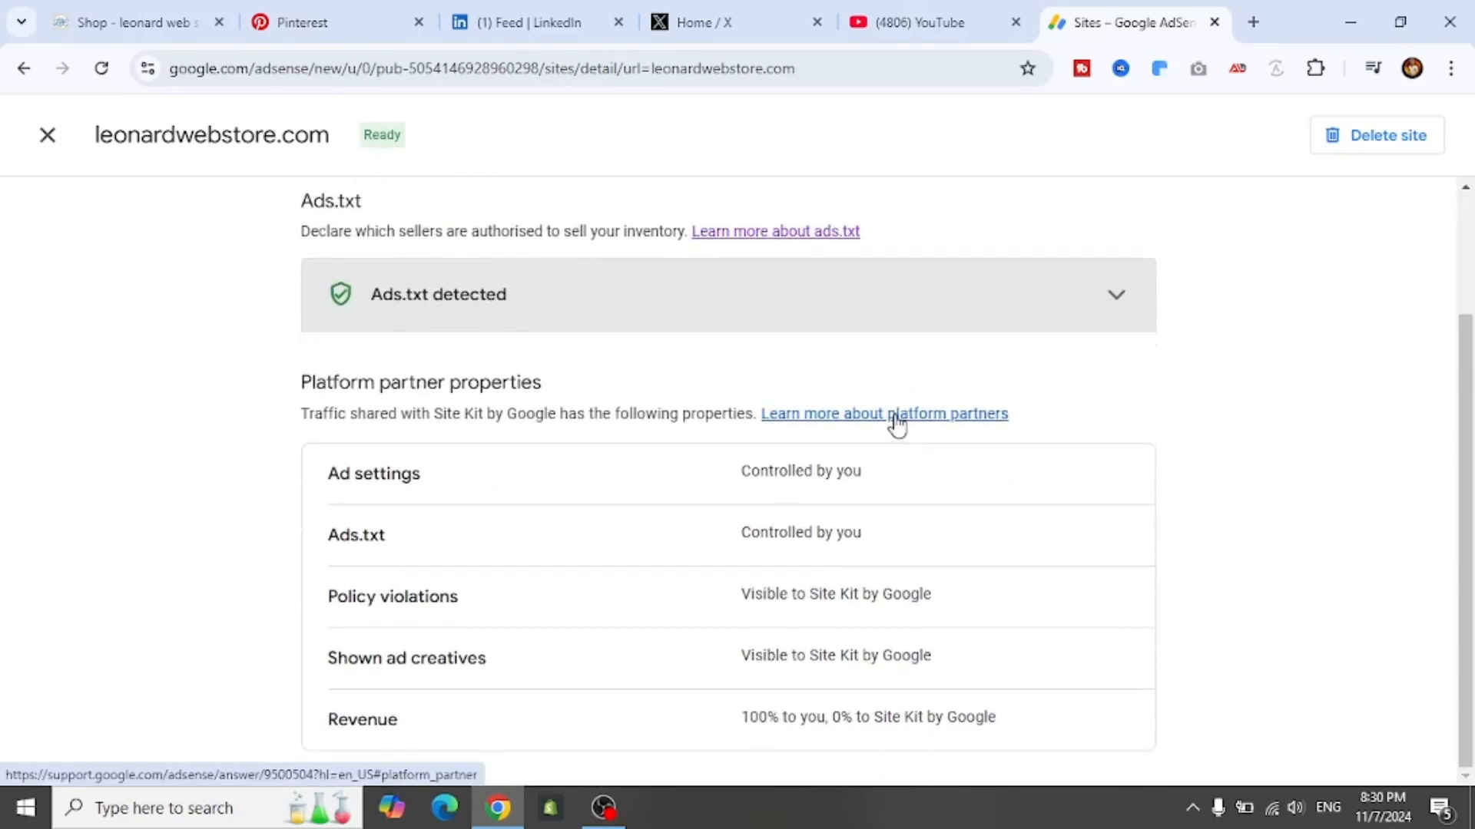
scroll(897, 425, "up", 2)
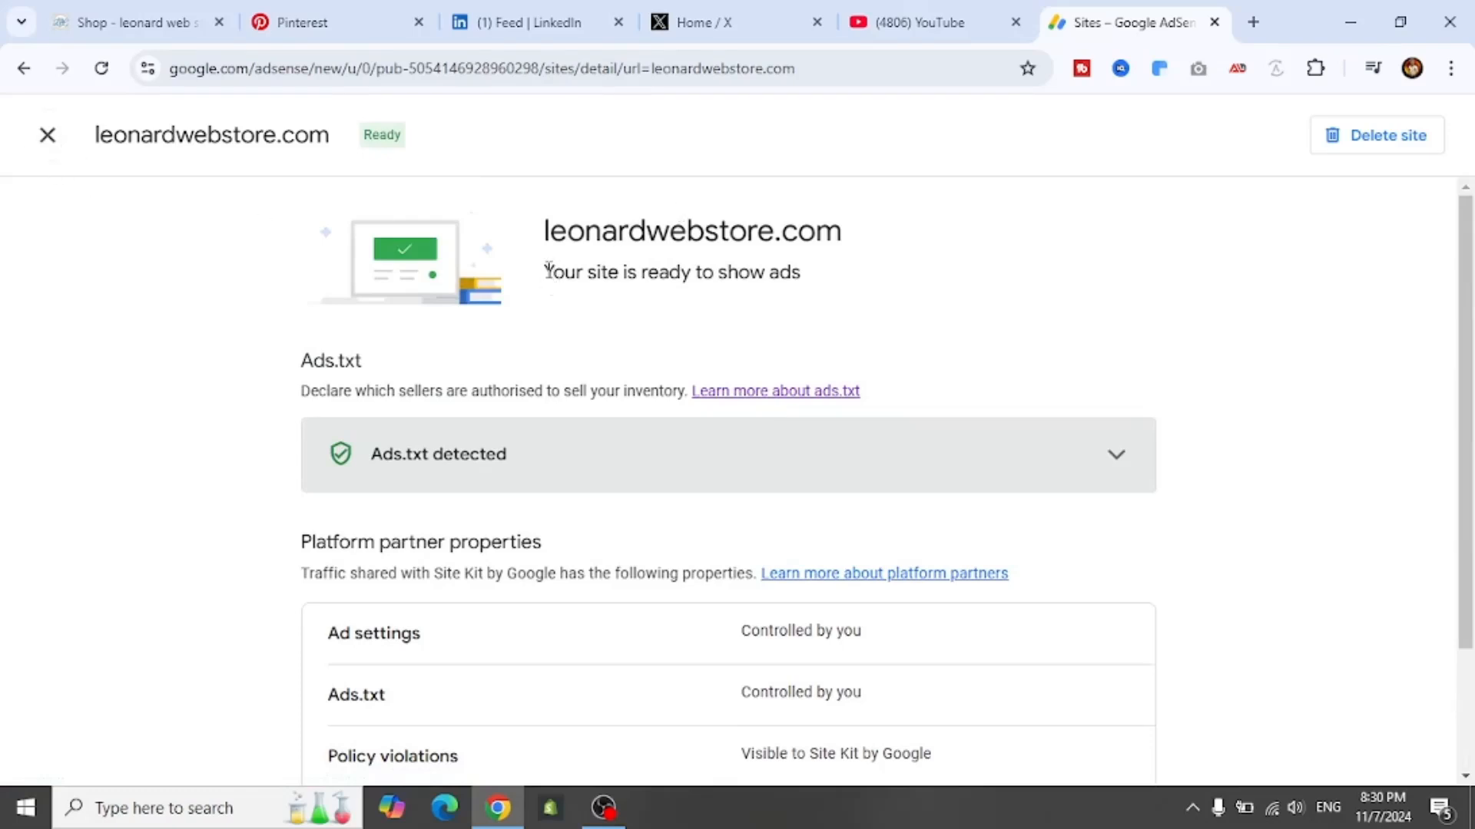
left_click_drag(549, 271, 792, 274)
left_click(821, 274)
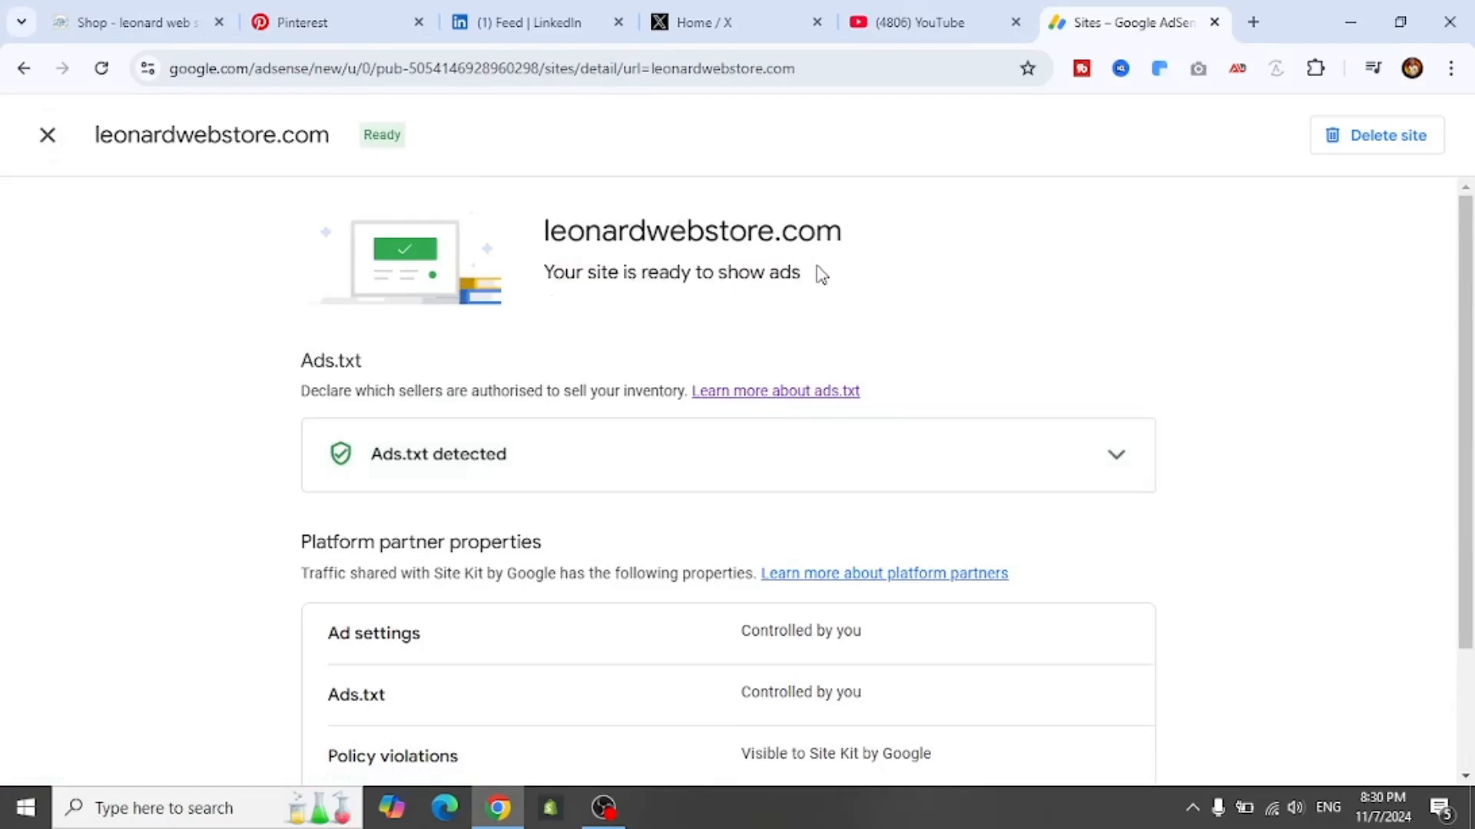
left_click(42, 137)
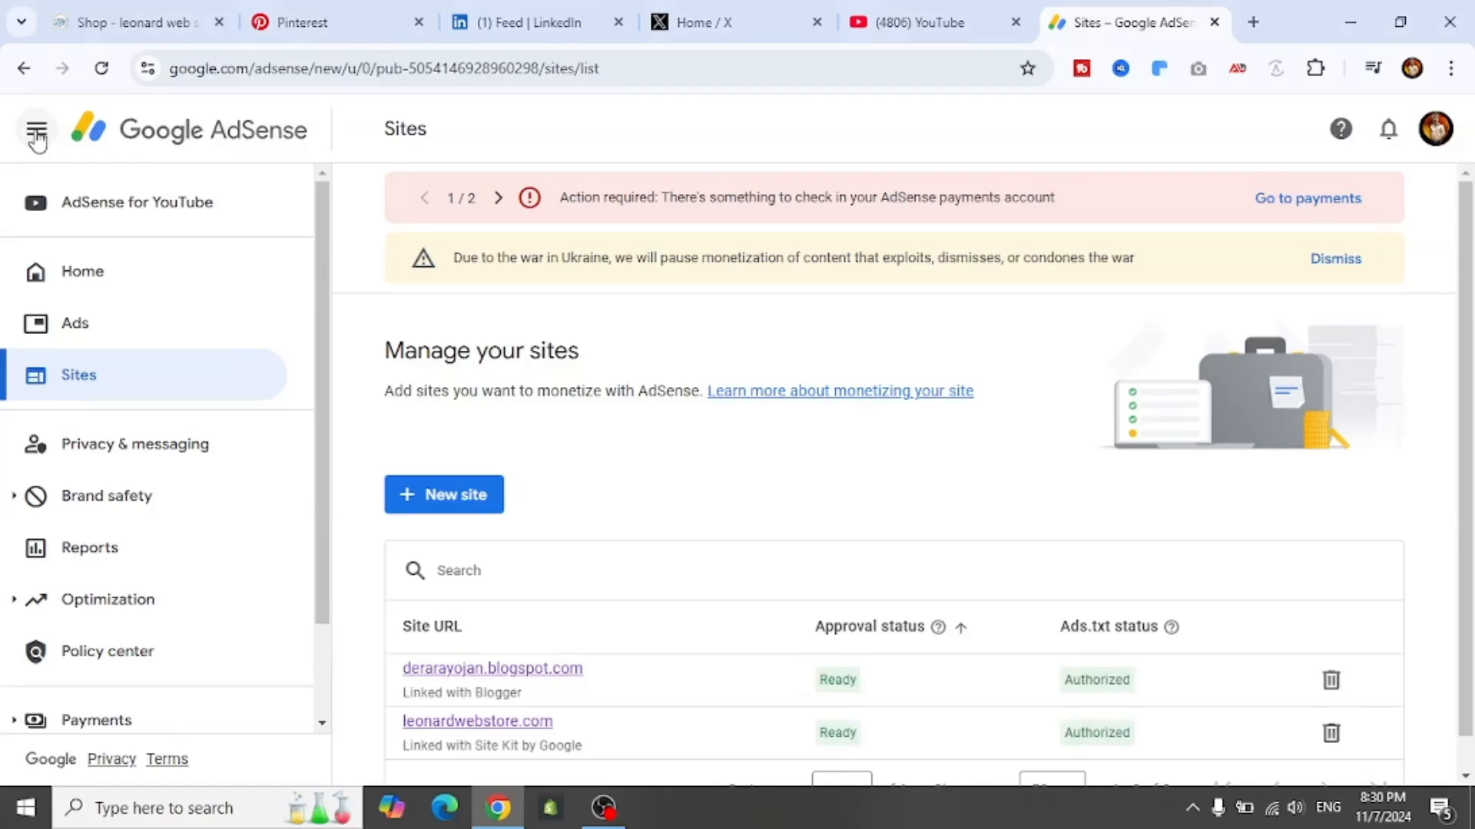
Return to the AdSense home page.
left_click(274, 273)
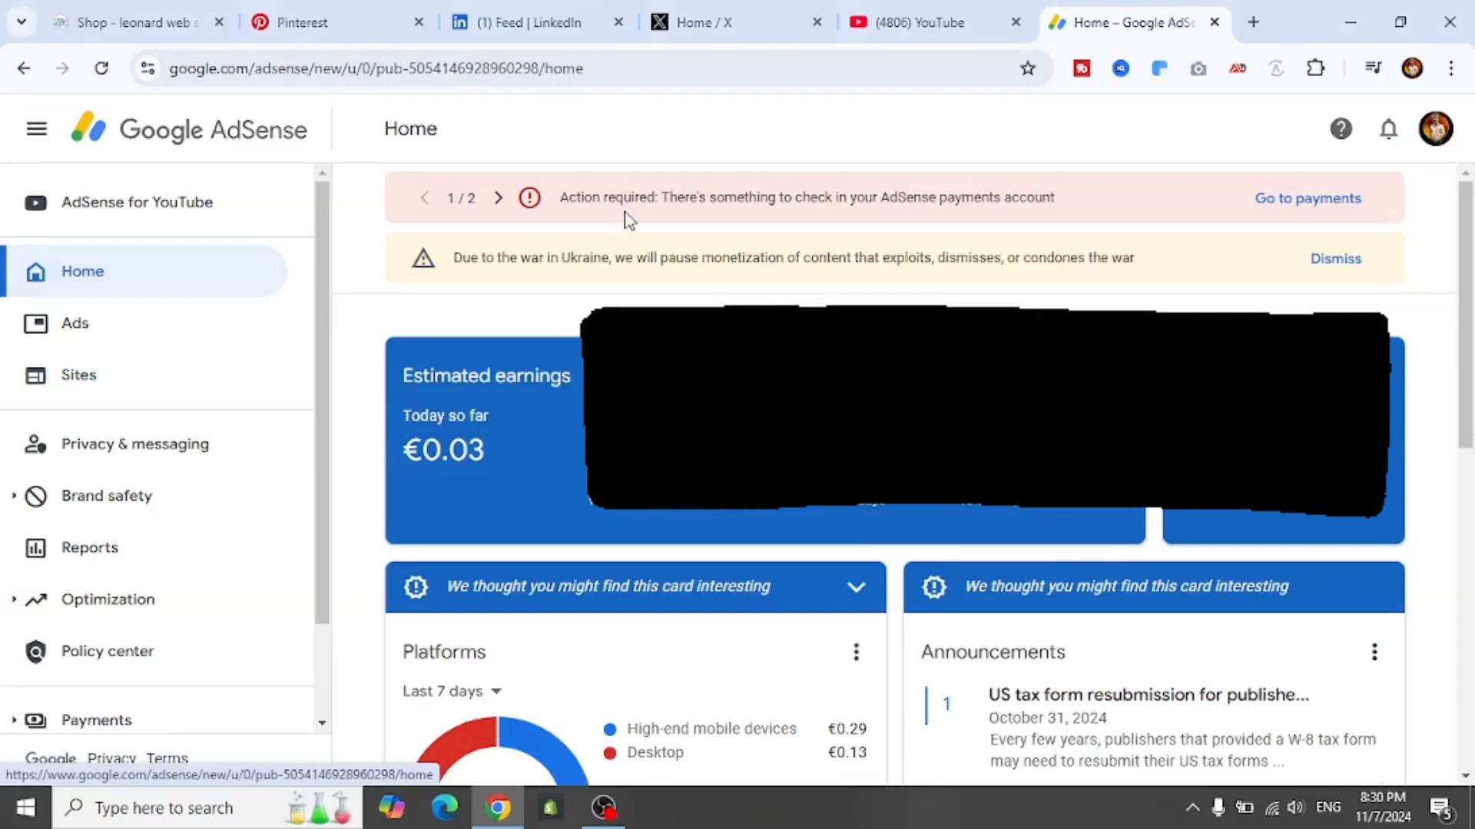
left_click(1251, 23)
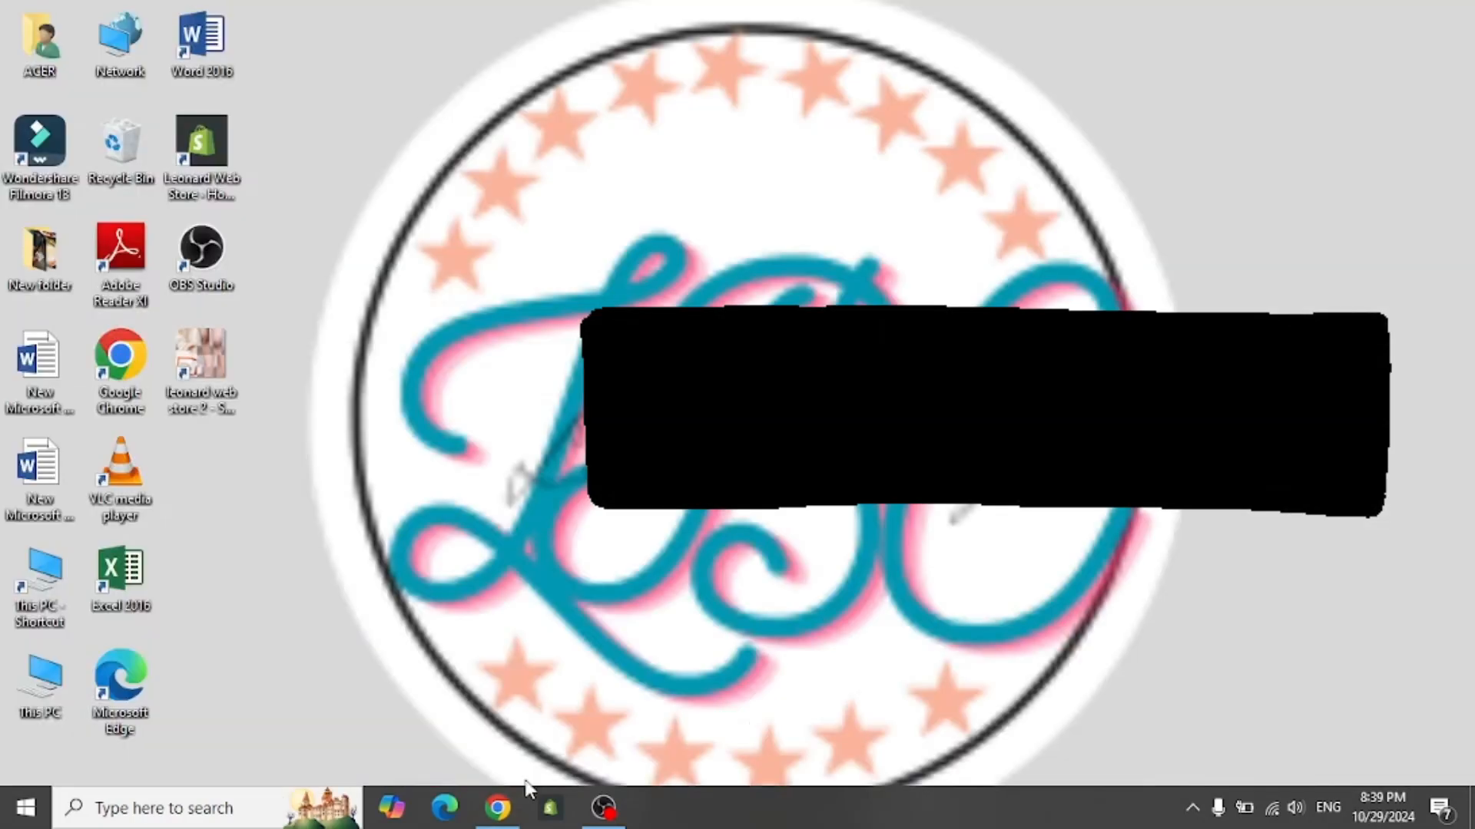
Bring up the AdSense sites list in the browser and check the ads.txt status of leonardwebstore.com.
left_click(498, 806)
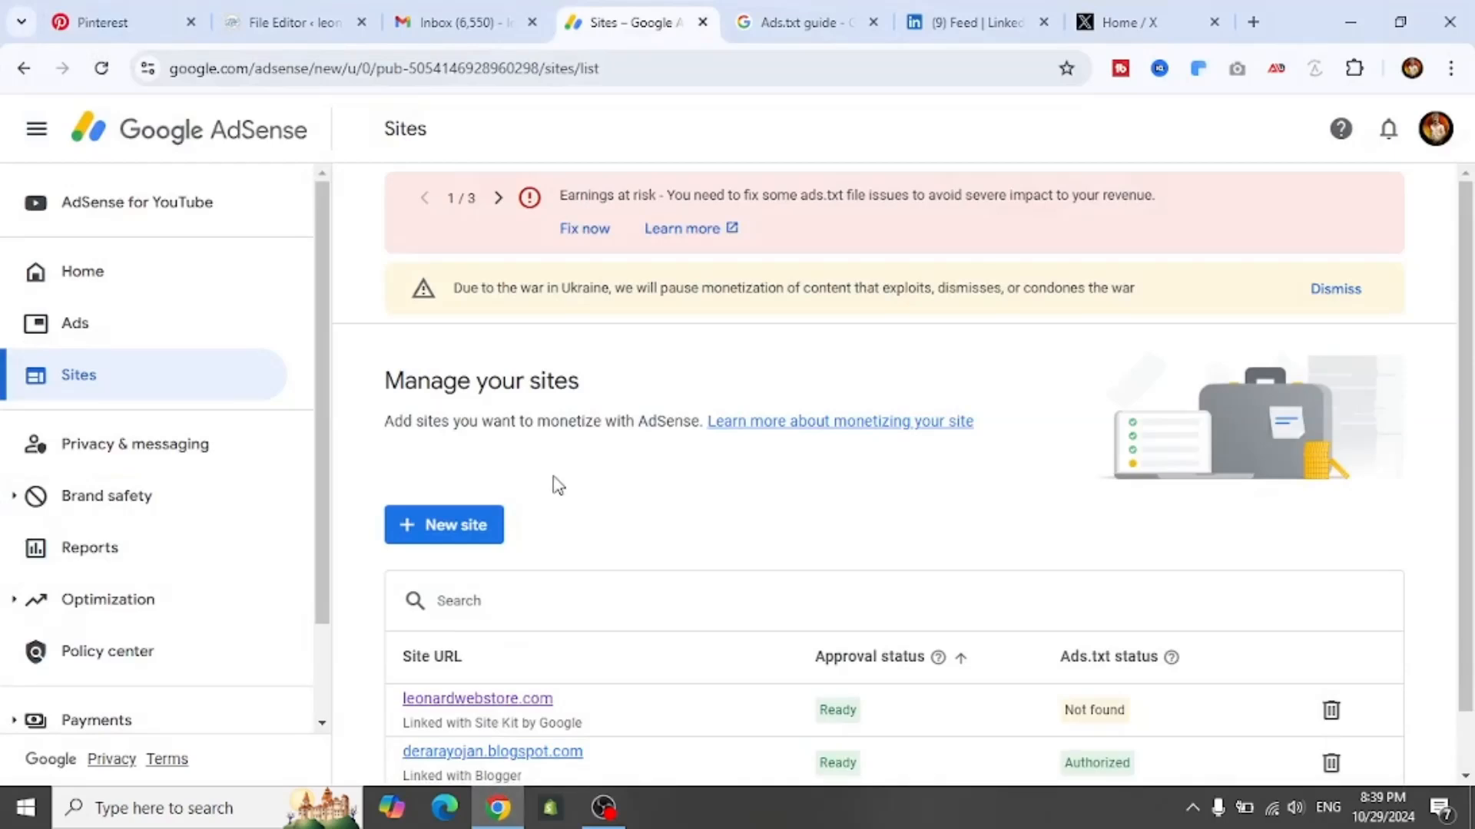
scroll(369, 319, "down", 1)
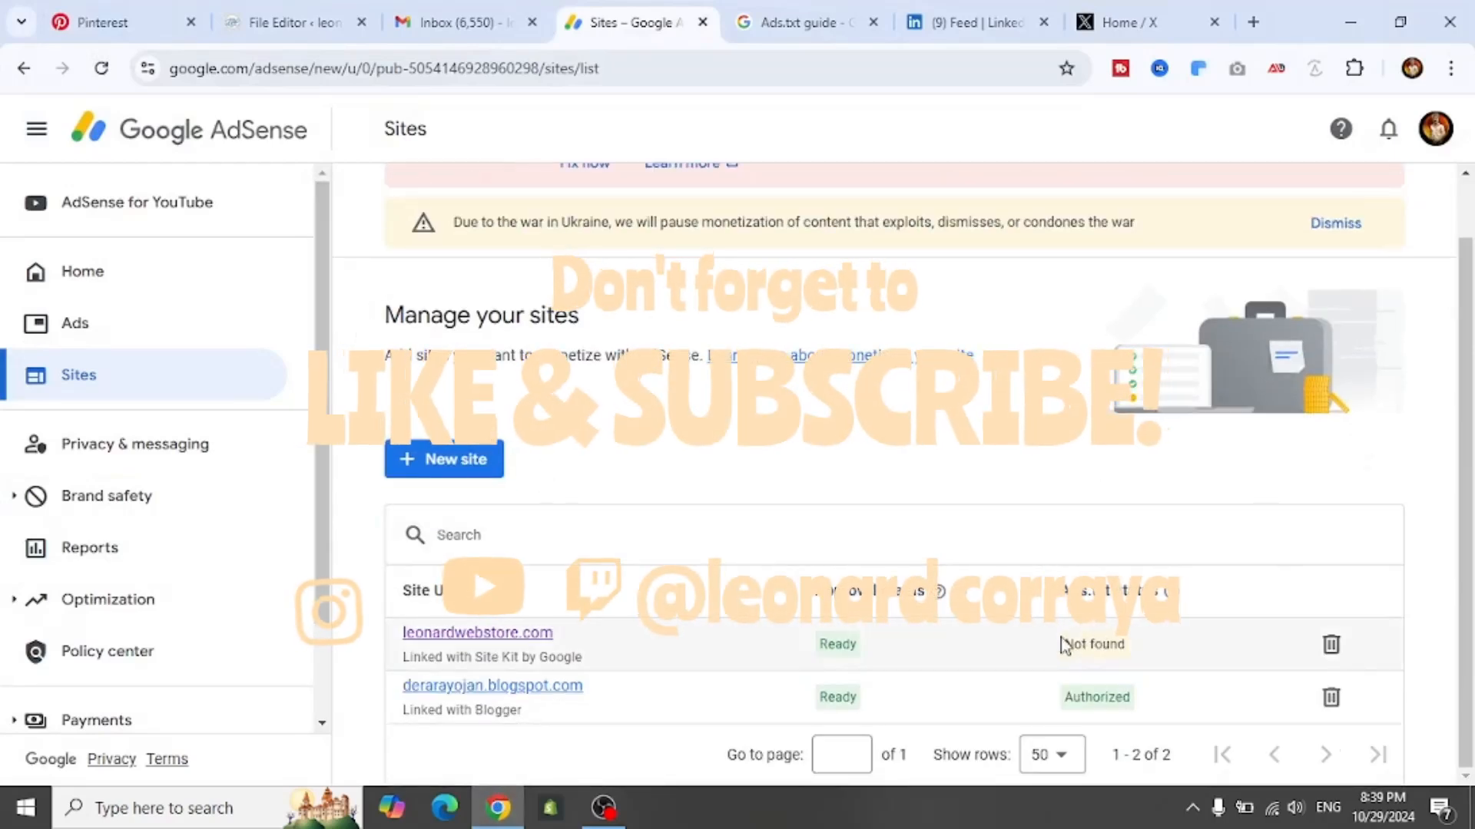
left_click_drag(1057, 646, 1123, 645)
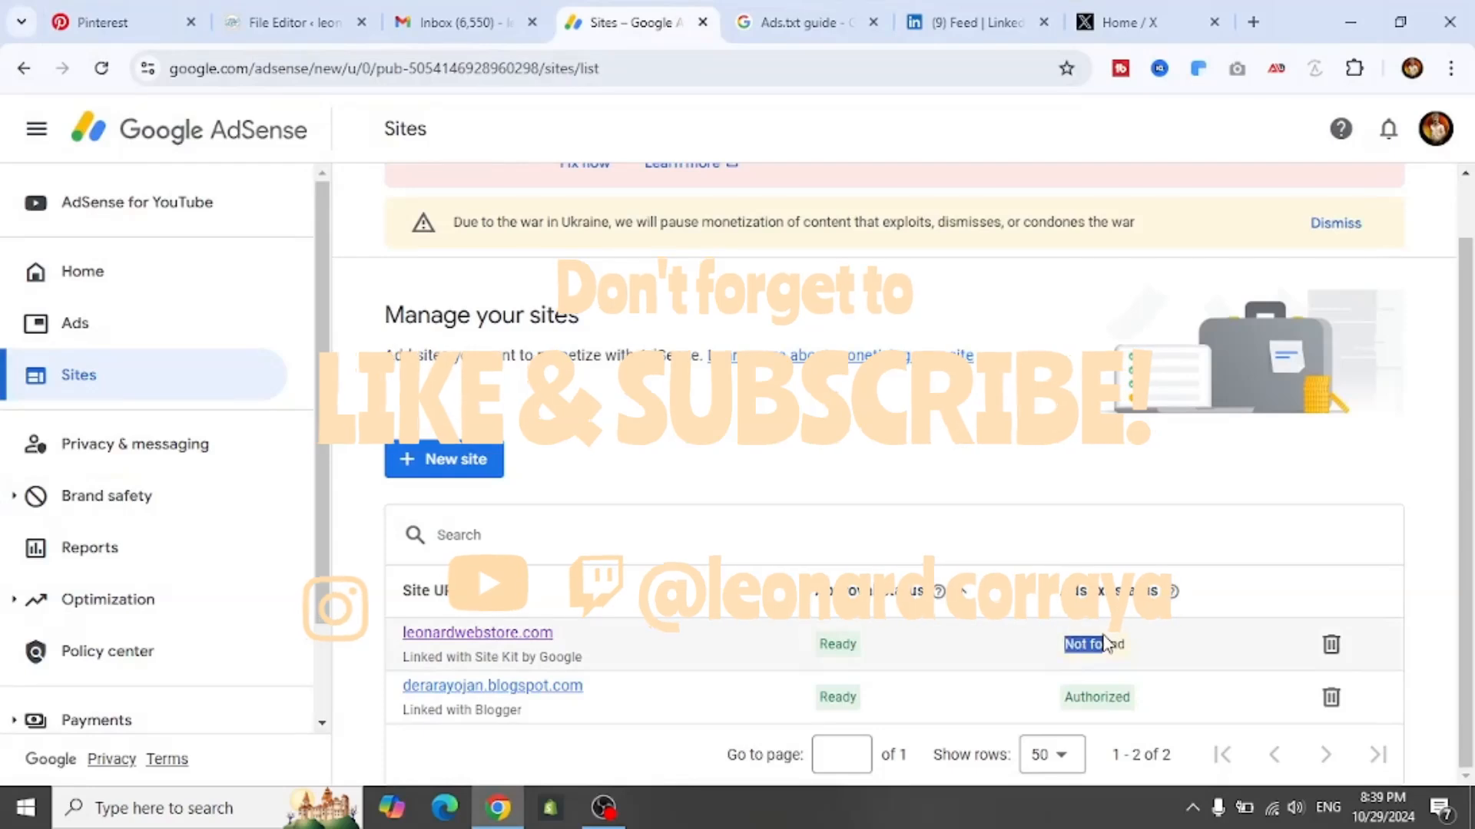
left_click(1157, 644)
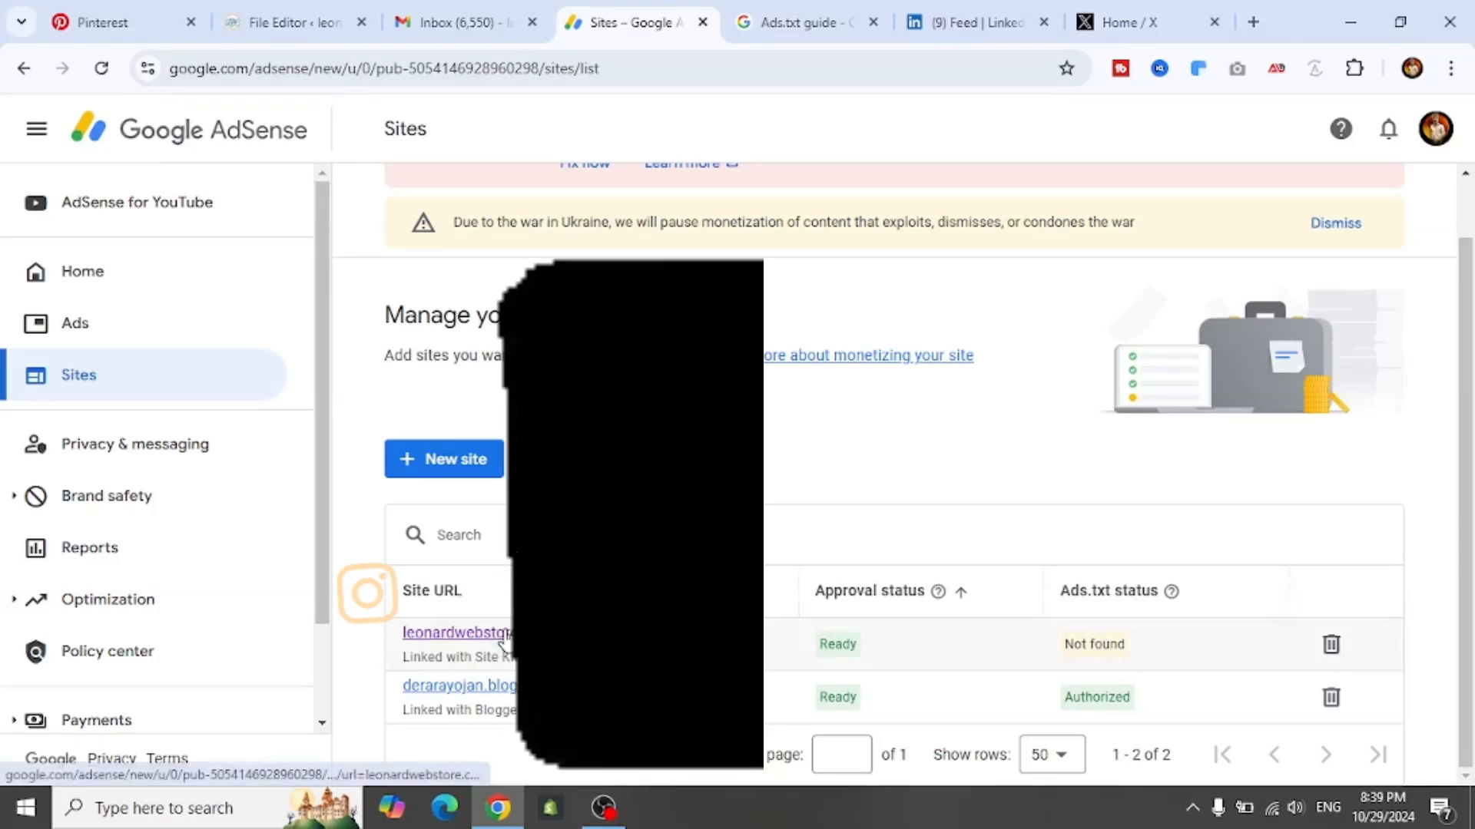
Open the details of leonardwebstore.com and review its ads.txt code and platform partner properties.
left_click(461, 633)
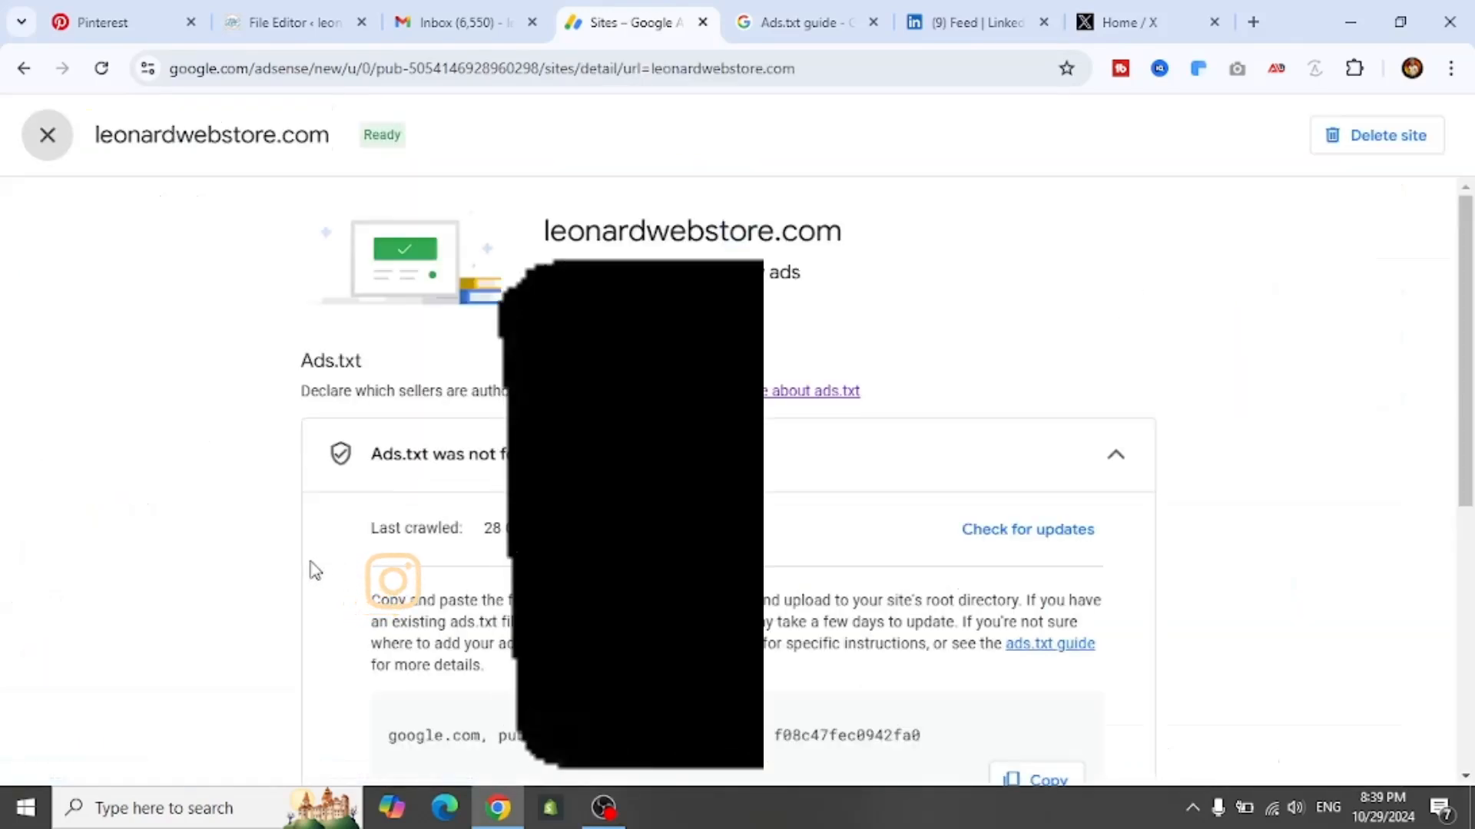
scroll(313, 570, "down", 1)
scroll(313, 570, "down", 2)
scroll(313, 569, "down", 3)
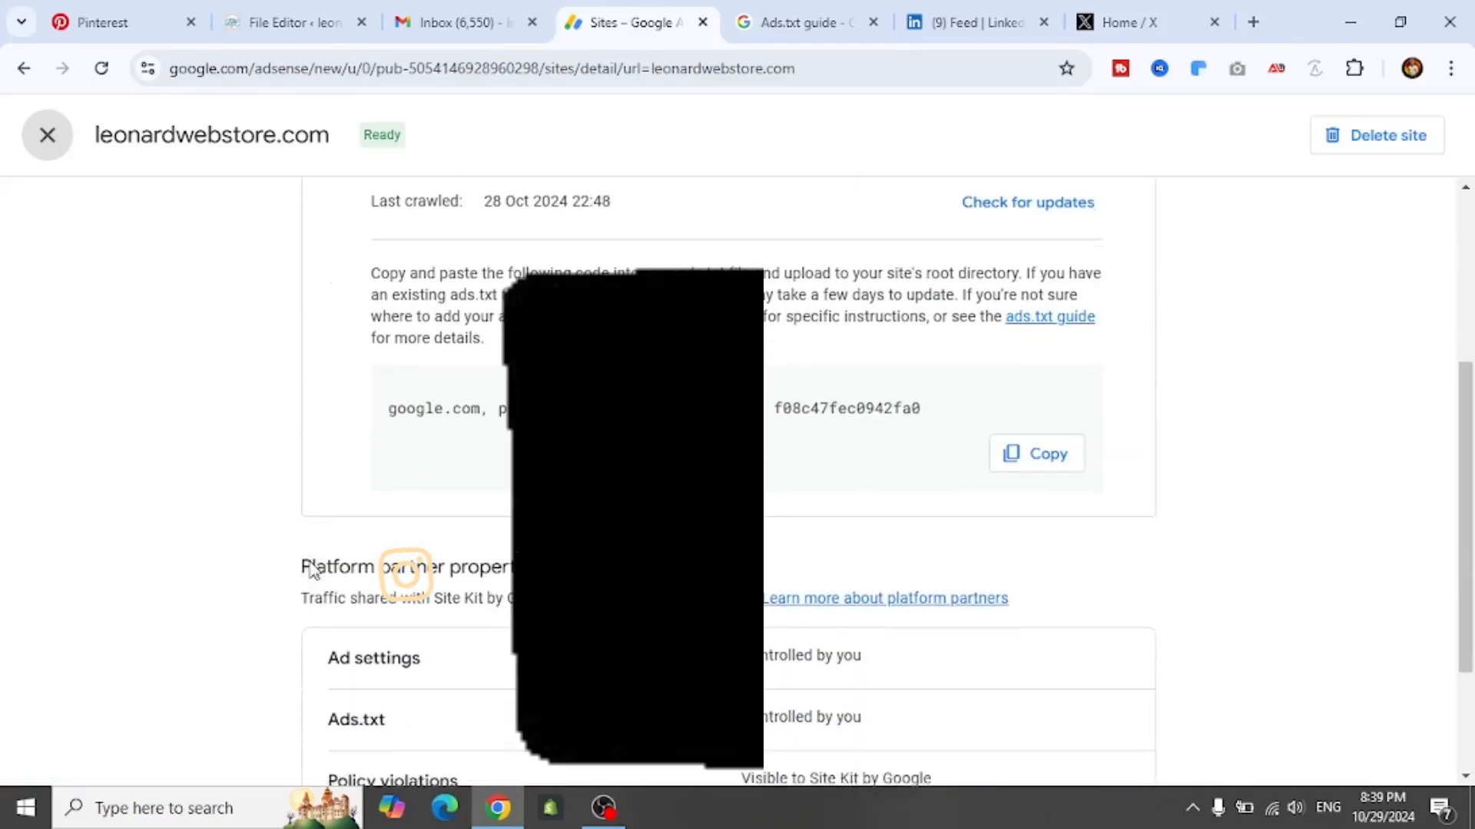
scroll(312, 570, "up", 1)
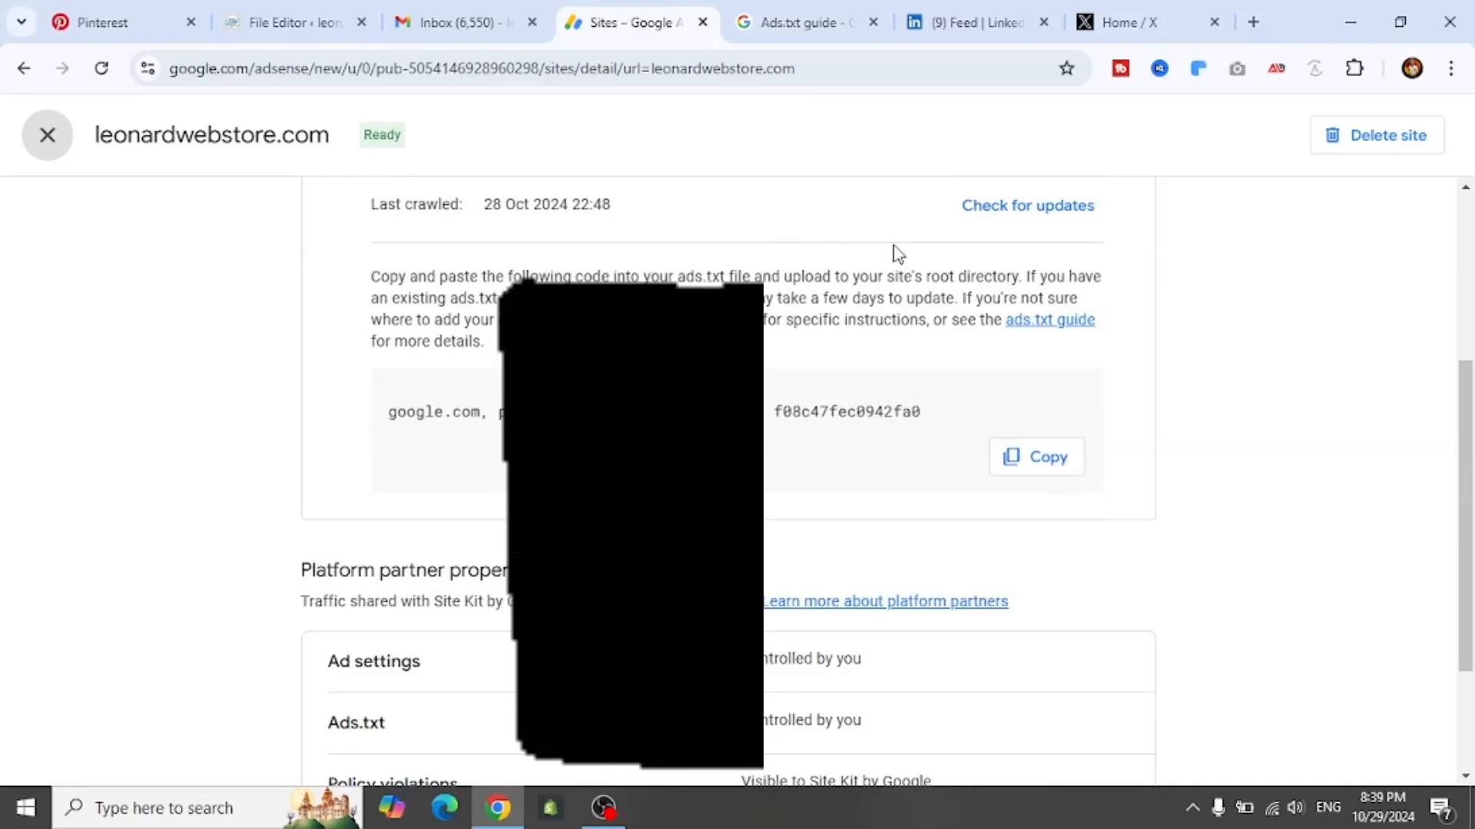
Glance through the AdSense Help ads.txt guide, then return to the leonardwebstore.com details and review the ads.txt section.
left_click(786, 24)
scroll(510, 278, "up", 5)
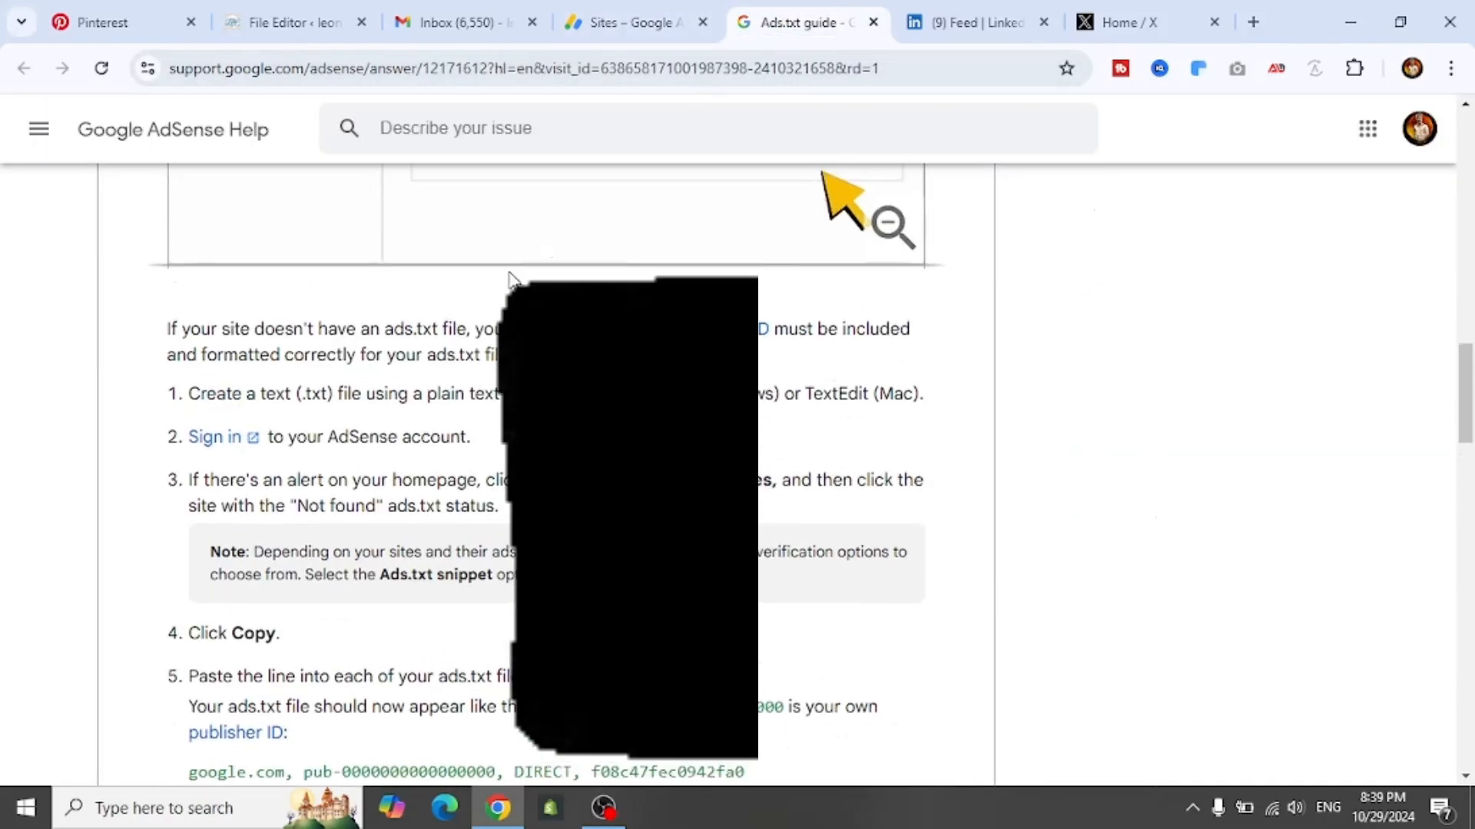
scroll(510, 278, "up", 10)
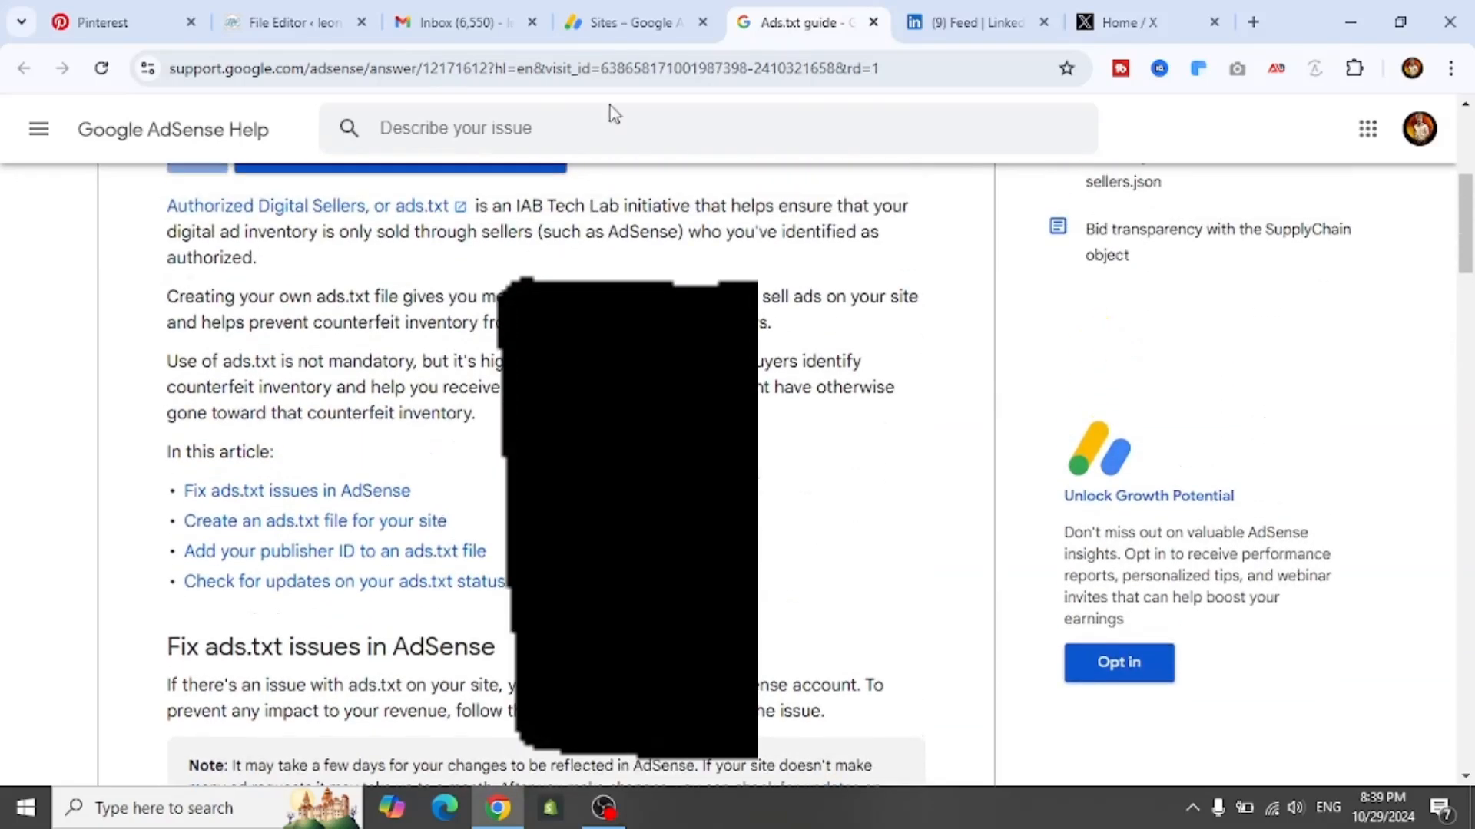
left_click(690, 9)
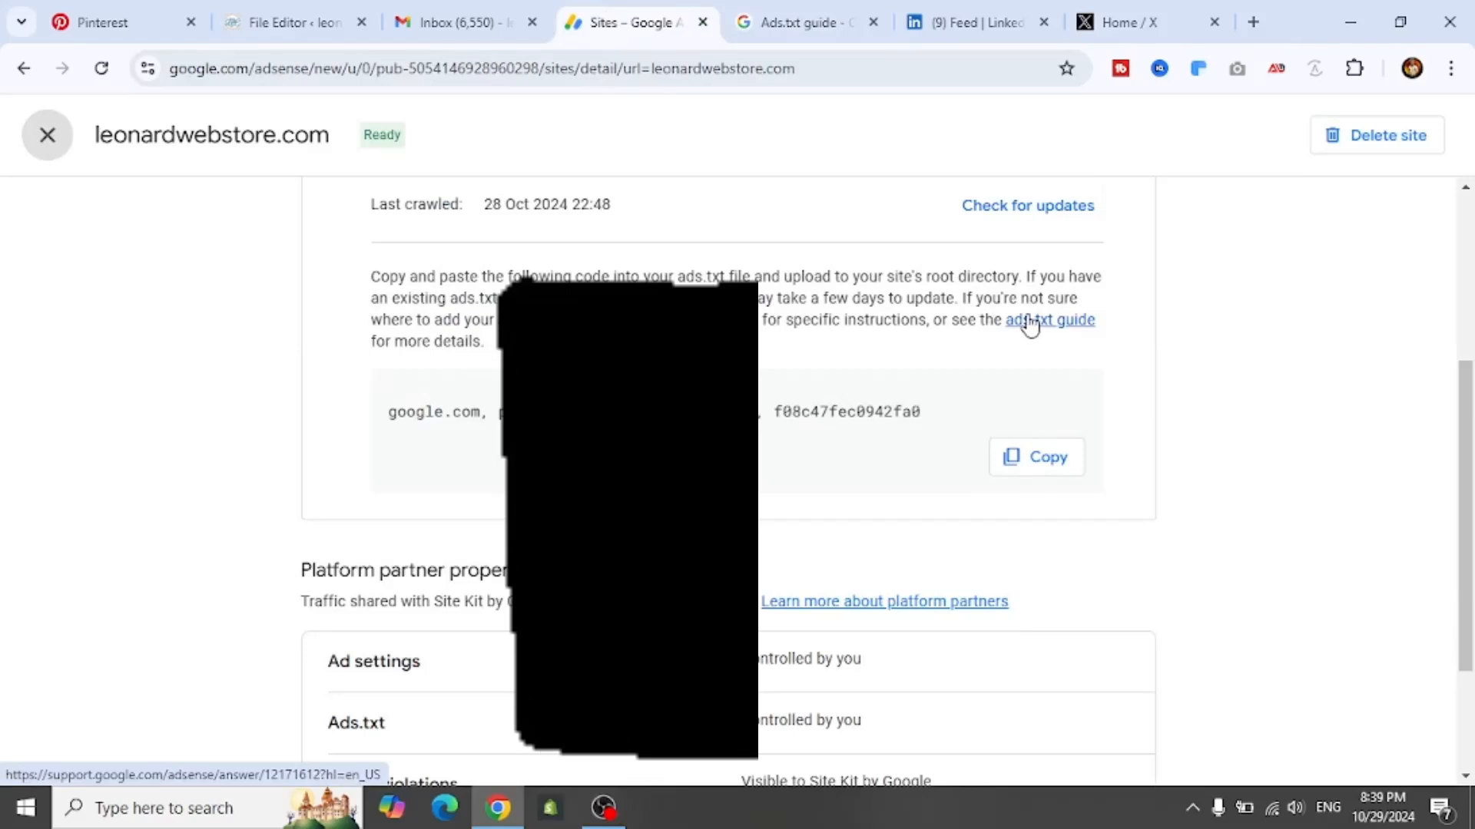
scroll(1027, 265, "up", 2)
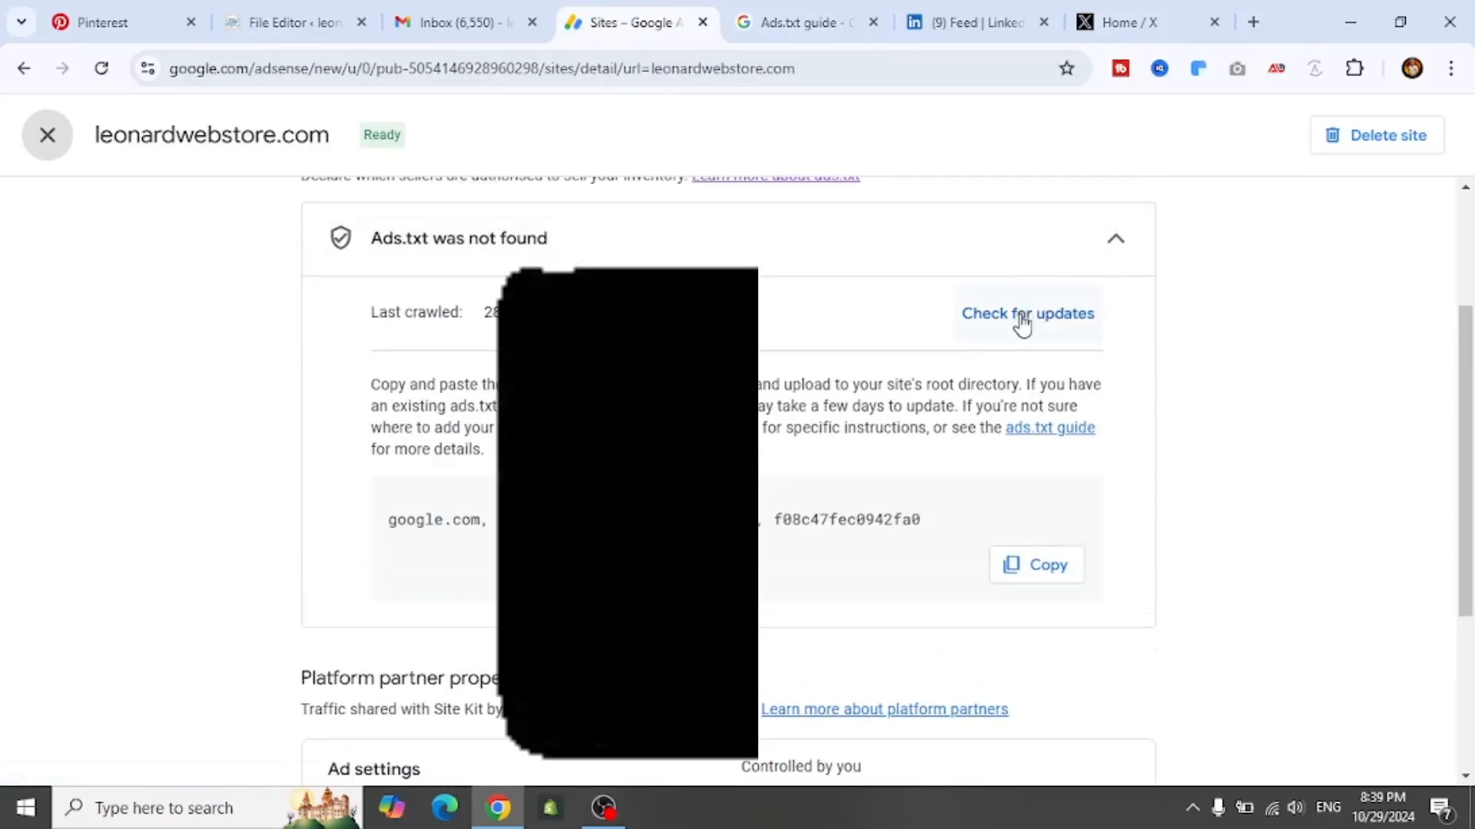
scroll(1022, 326, "up", 2)
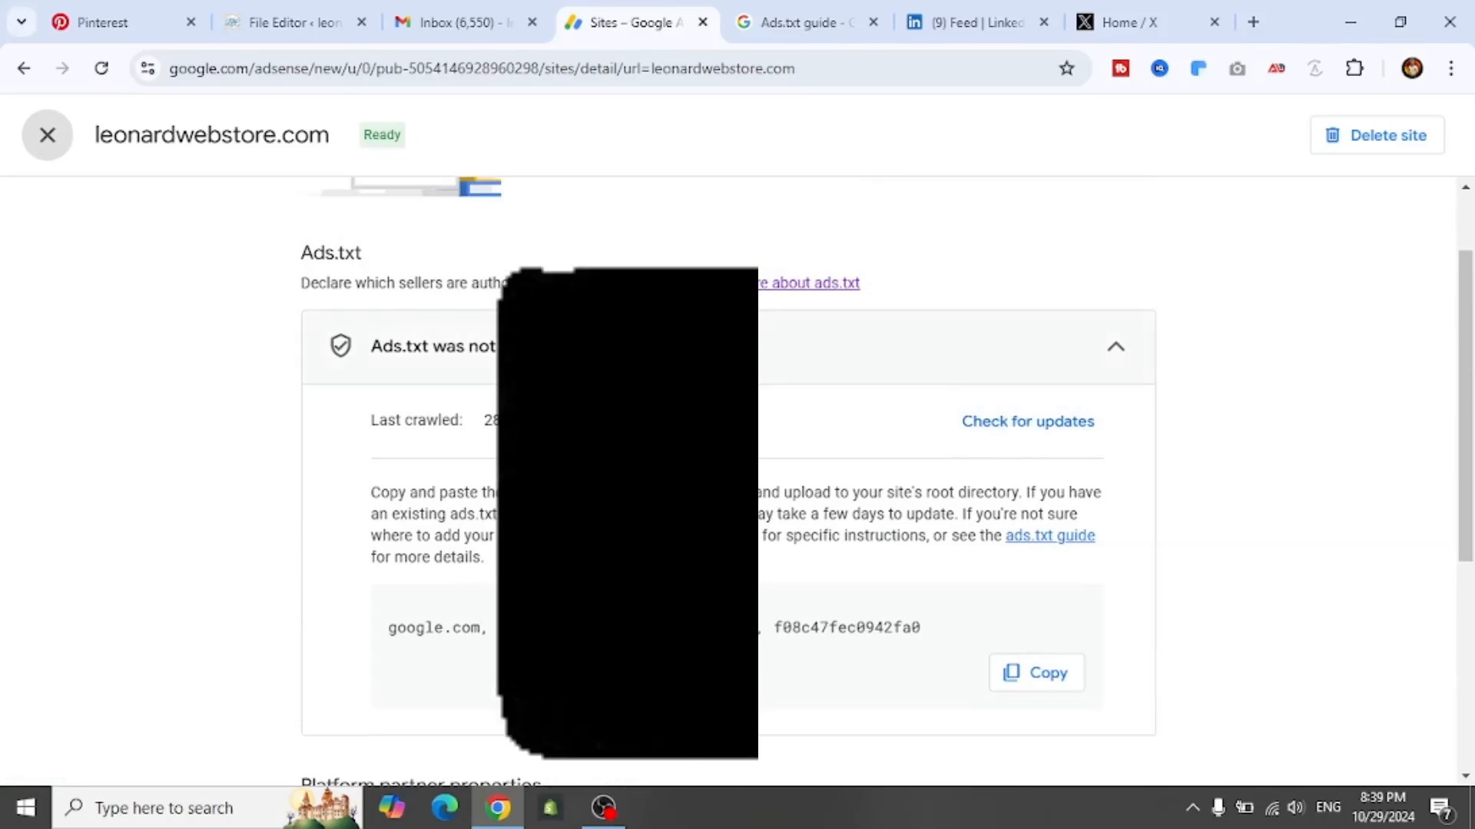
scroll(430, 286, "up", 2)
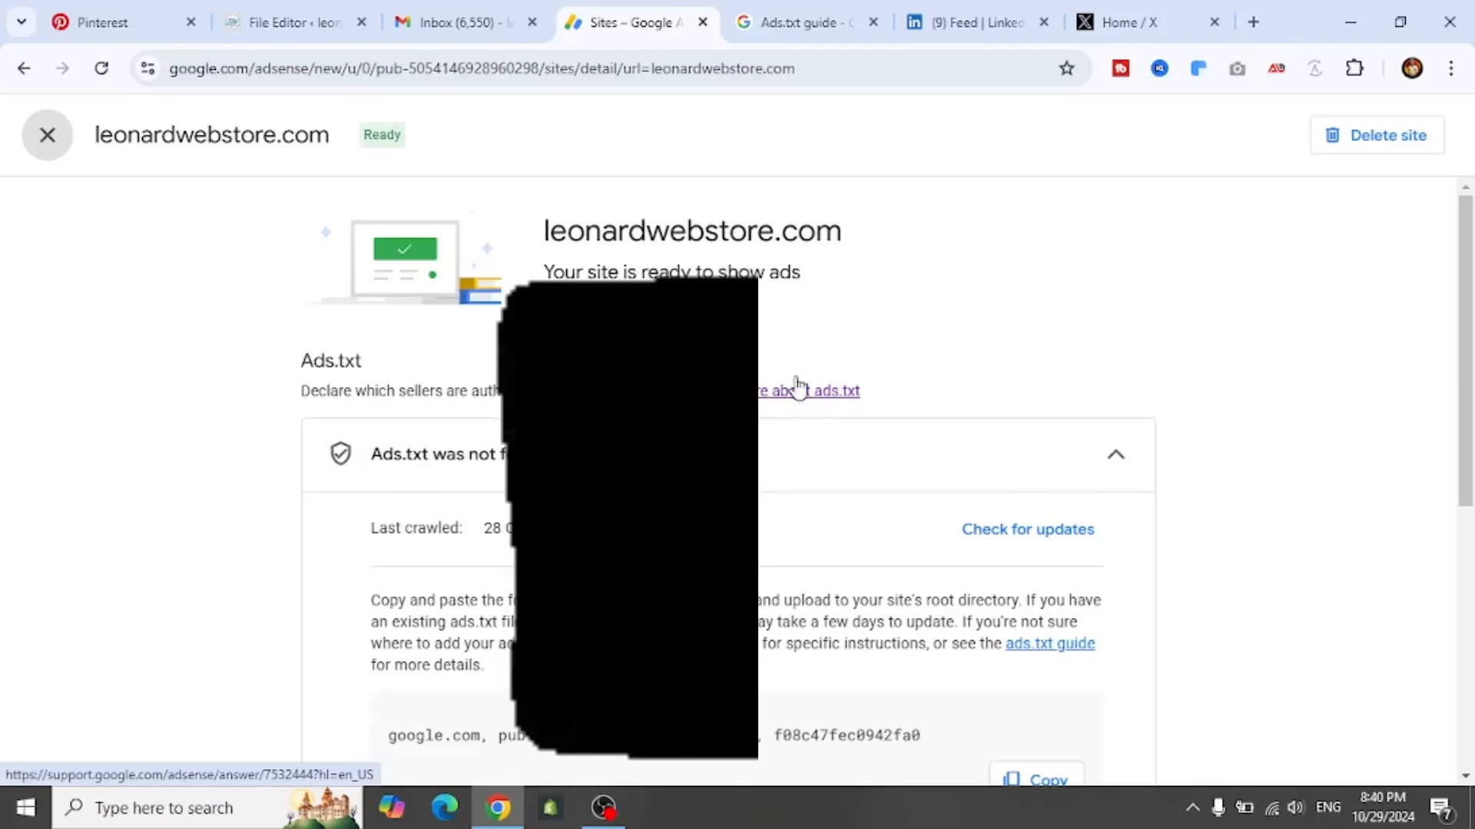
Reopen the AdSense Help ads.txt guide and read its introduction and the list of topics in the article.
left_click(777, 17)
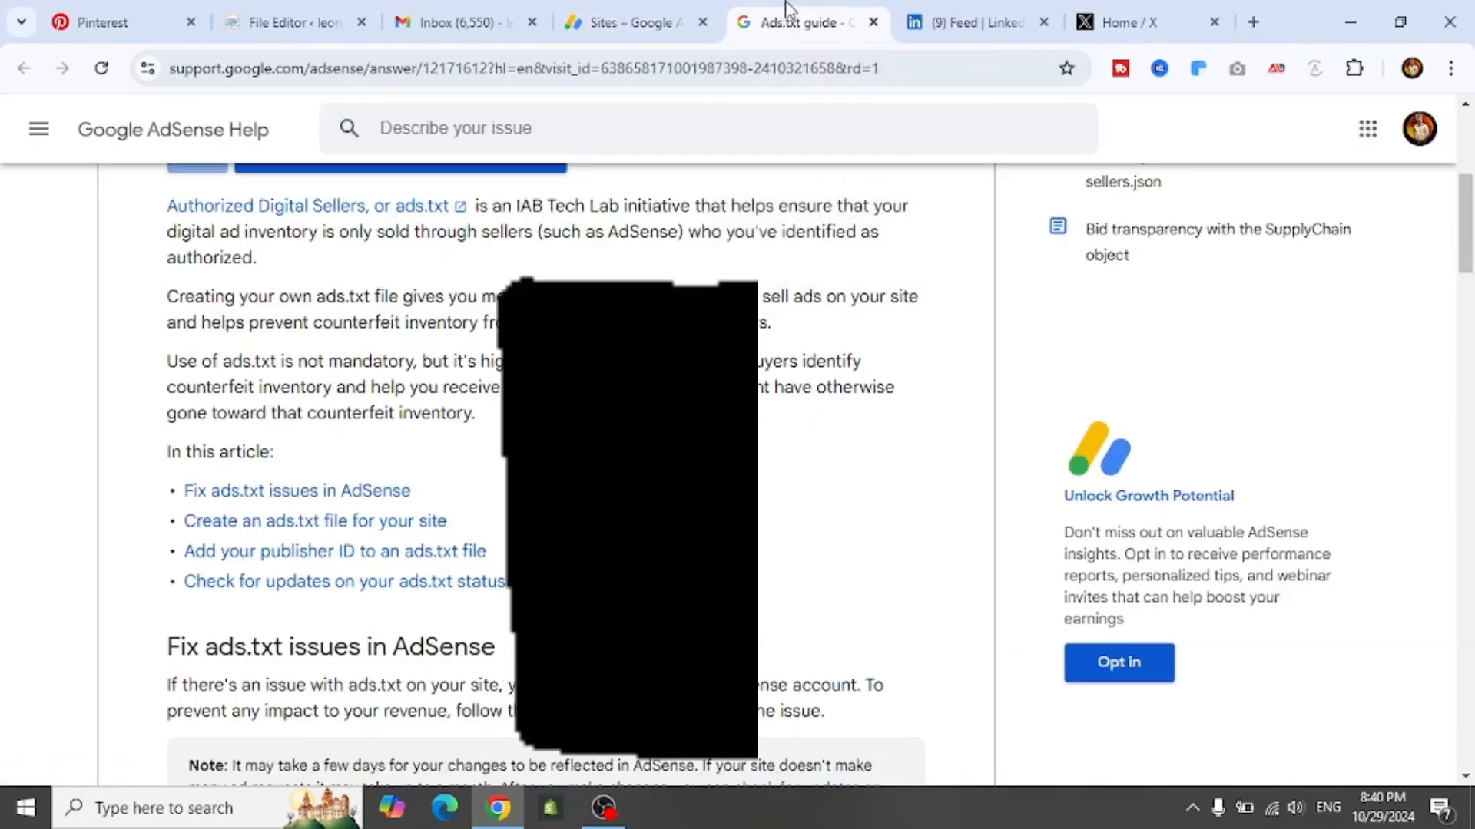
scroll(640, 490, "up", 5)
scroll(639, 489, "down", 3)
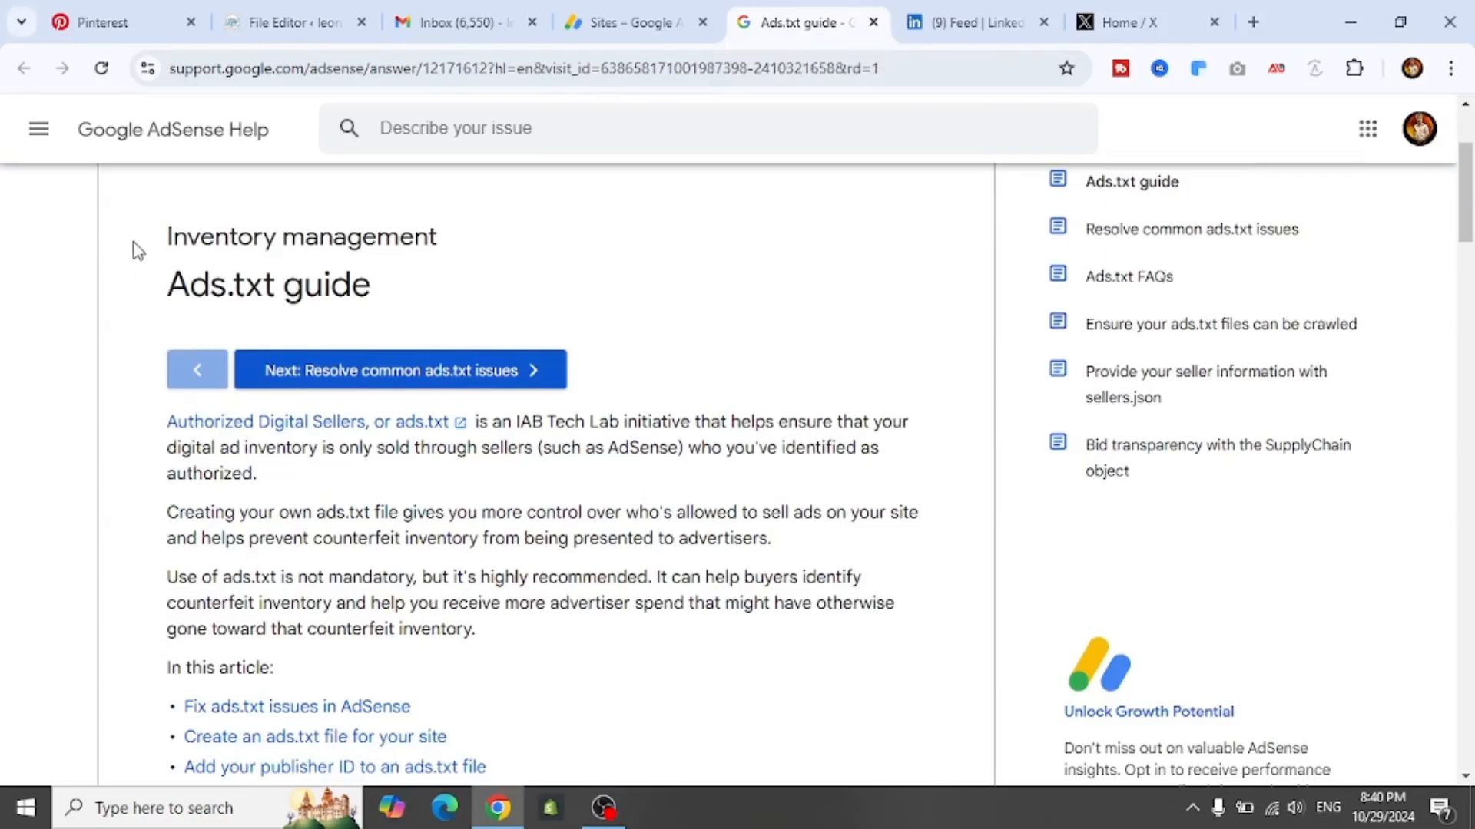
left_click_drag(170, 293, 396, 287)
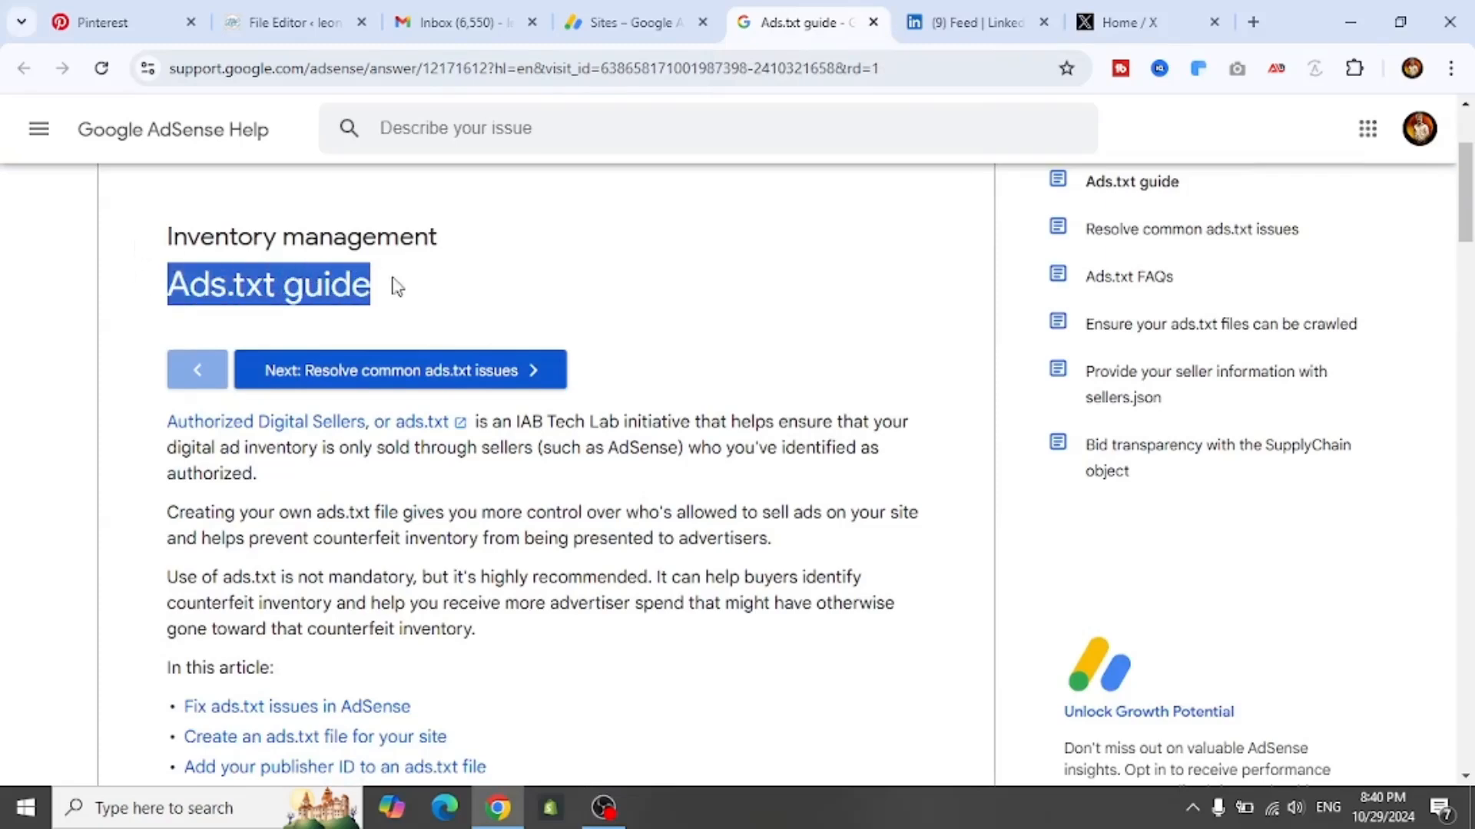
left_click(427, 284)
scroll(430, 277, "down", 3)
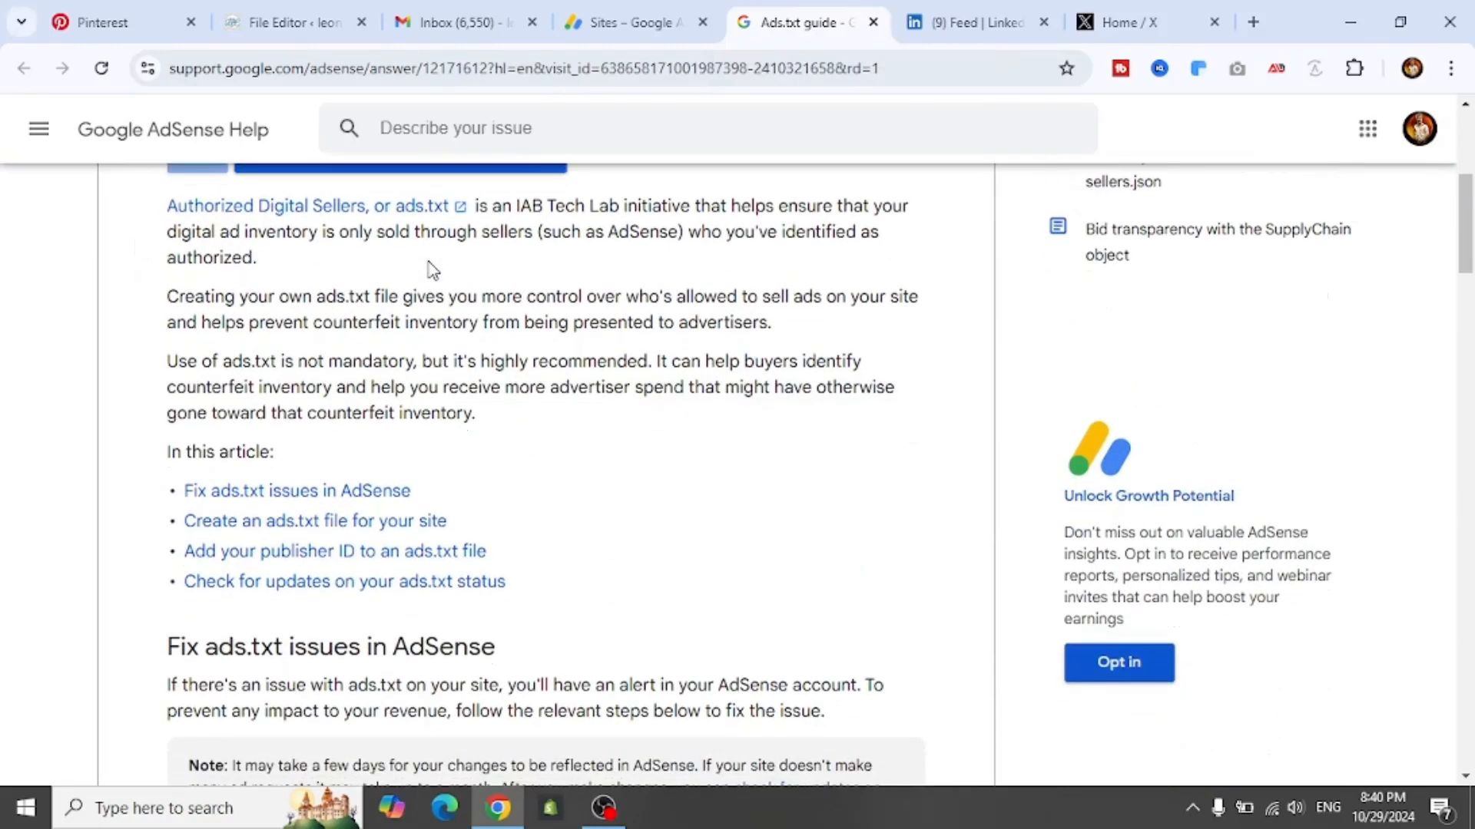
scroll(204, 347, "down", 1)
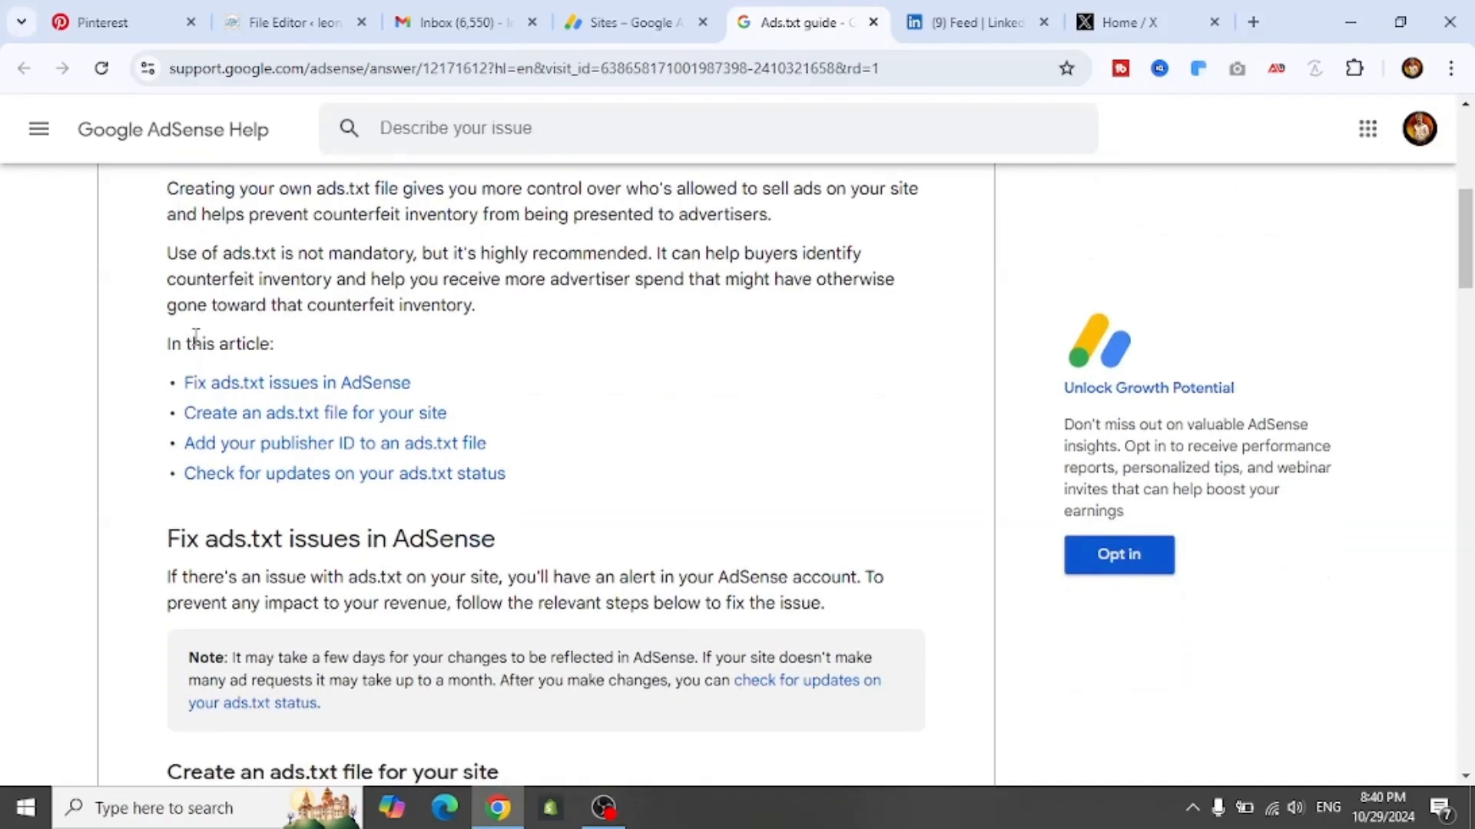
Read the guide's illustrated instructions for creating an ads.txt file, uploading it to the root directory and verifying it.
scroll(196, 338, "down", 7)
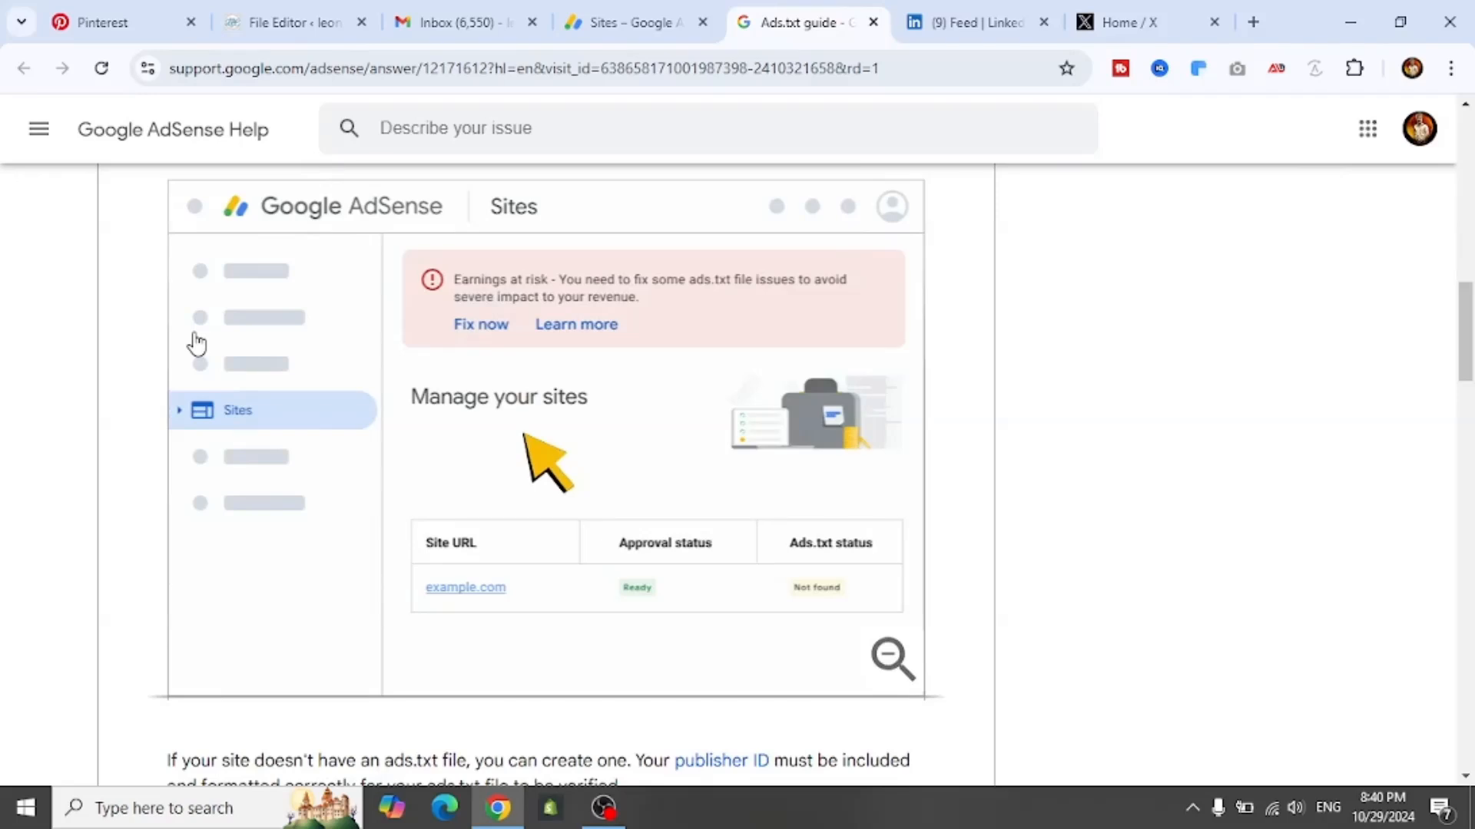
scroll(196, 343, "down", 2)
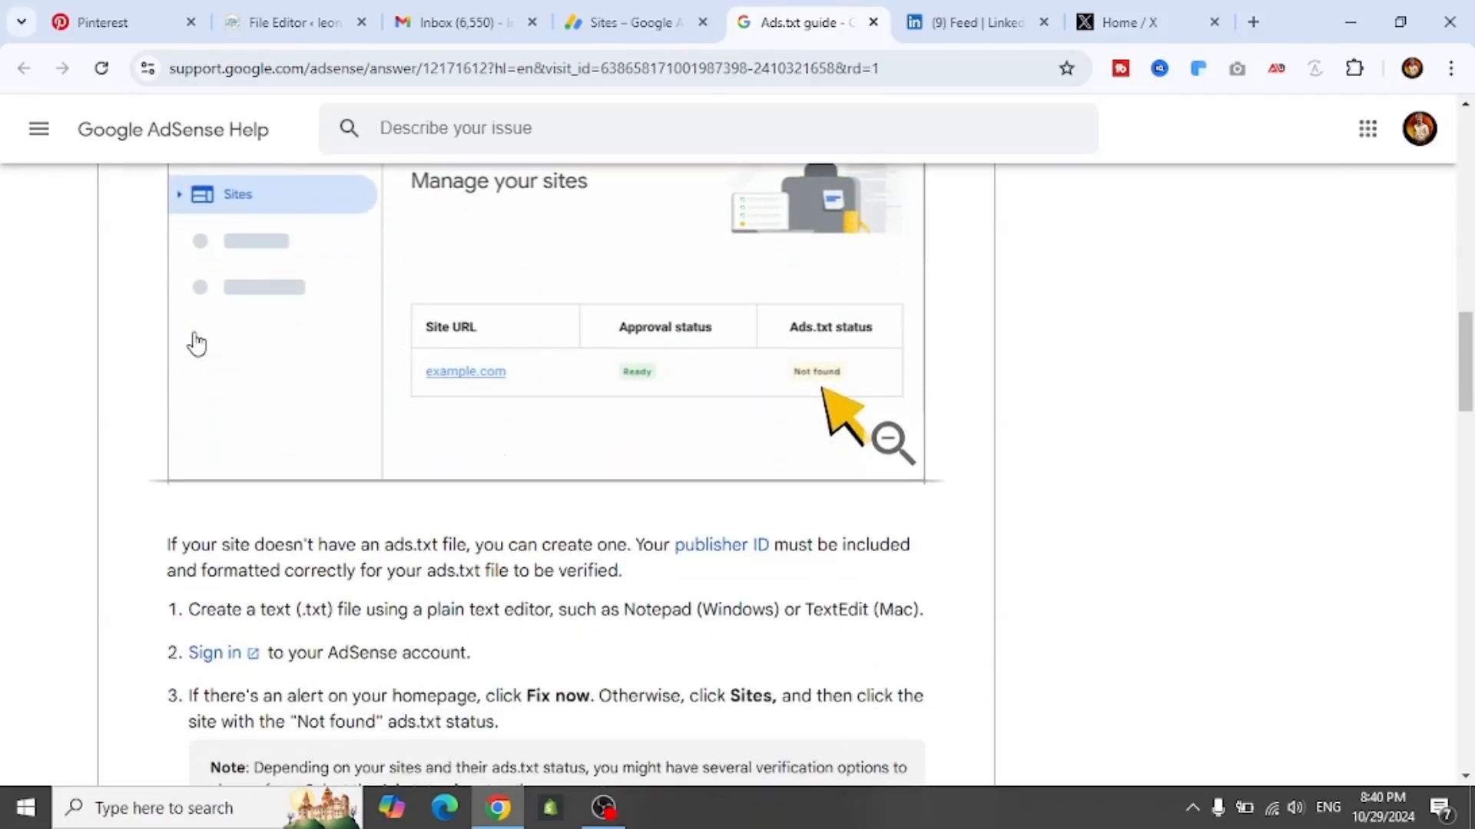
scroll(196, 343, "up", 1)
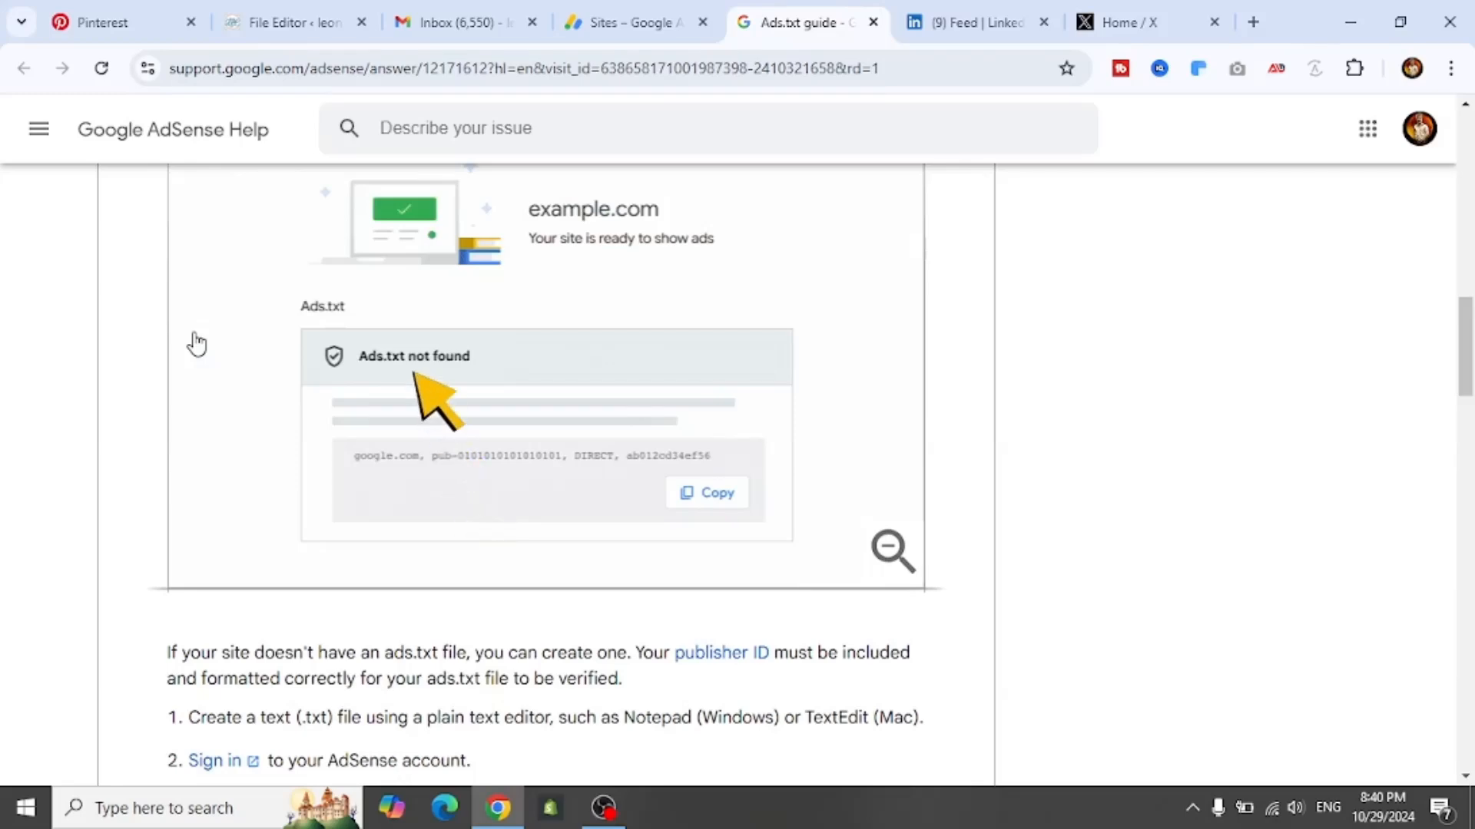
scroll(197, 343, "down", 9)
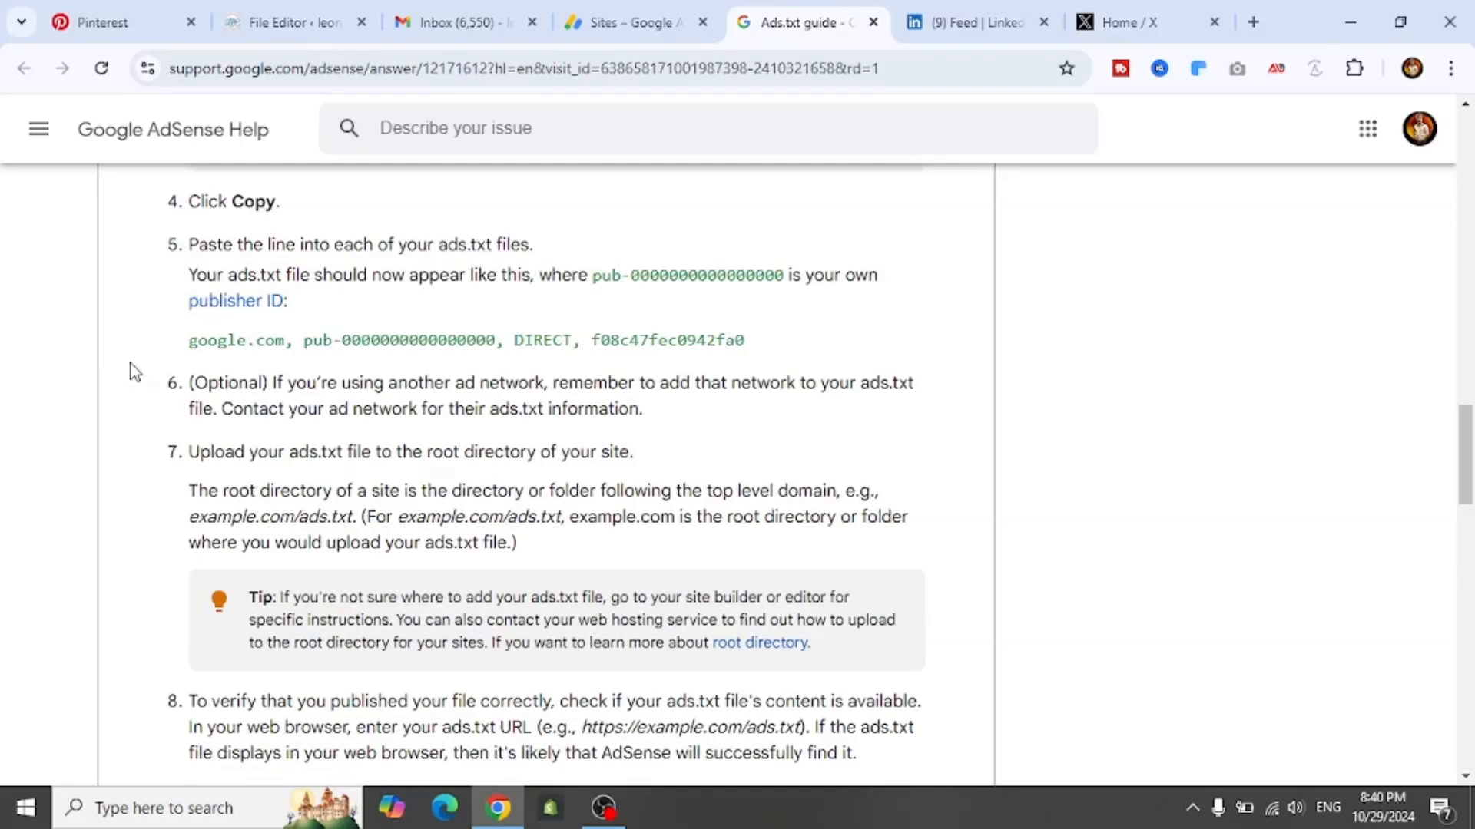
scroll(131, 362, "down", 2)
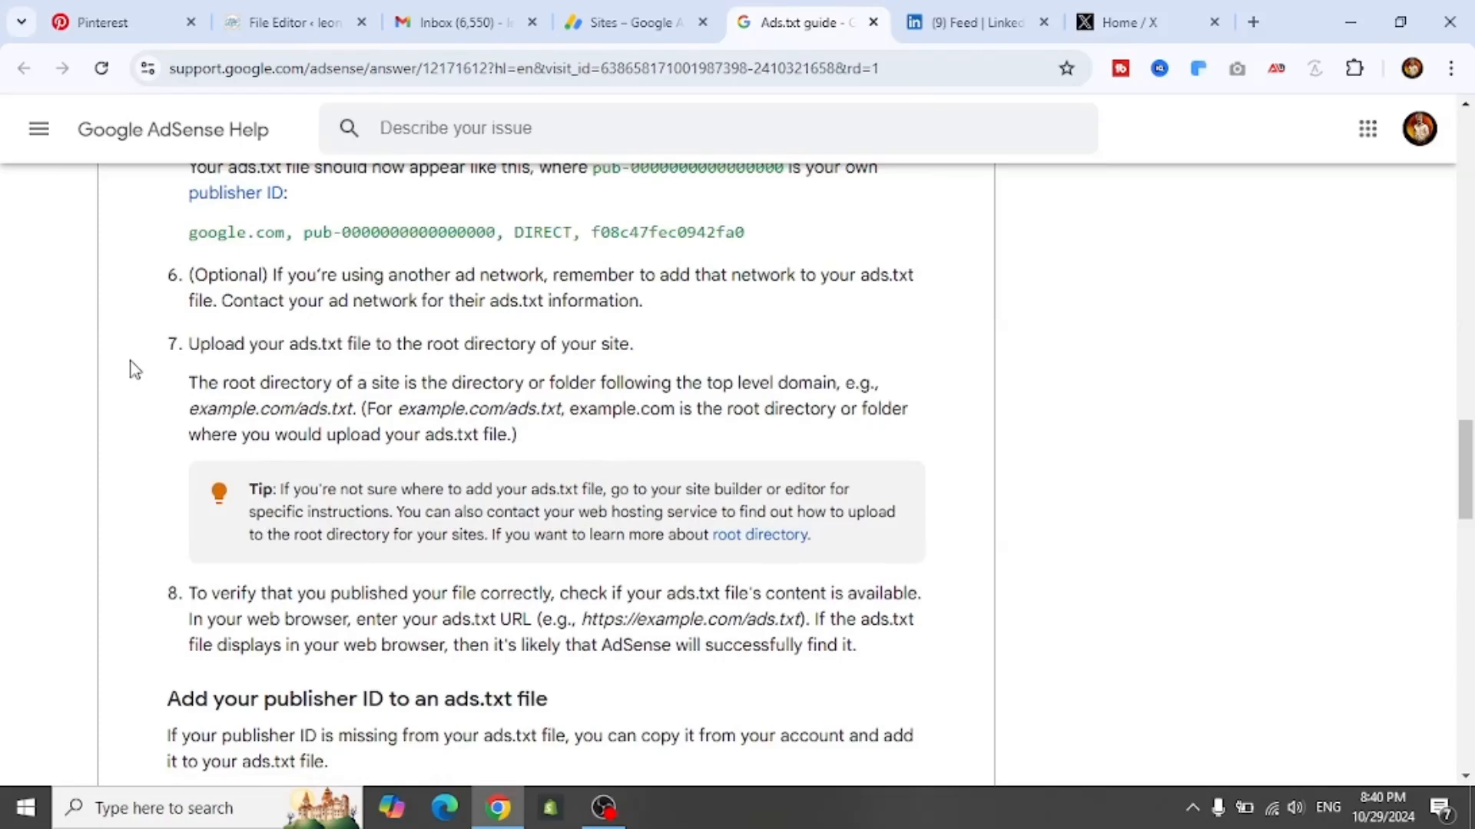
scroll(135, 368, "down", 2)
scroll(134, 364, "down", 2)
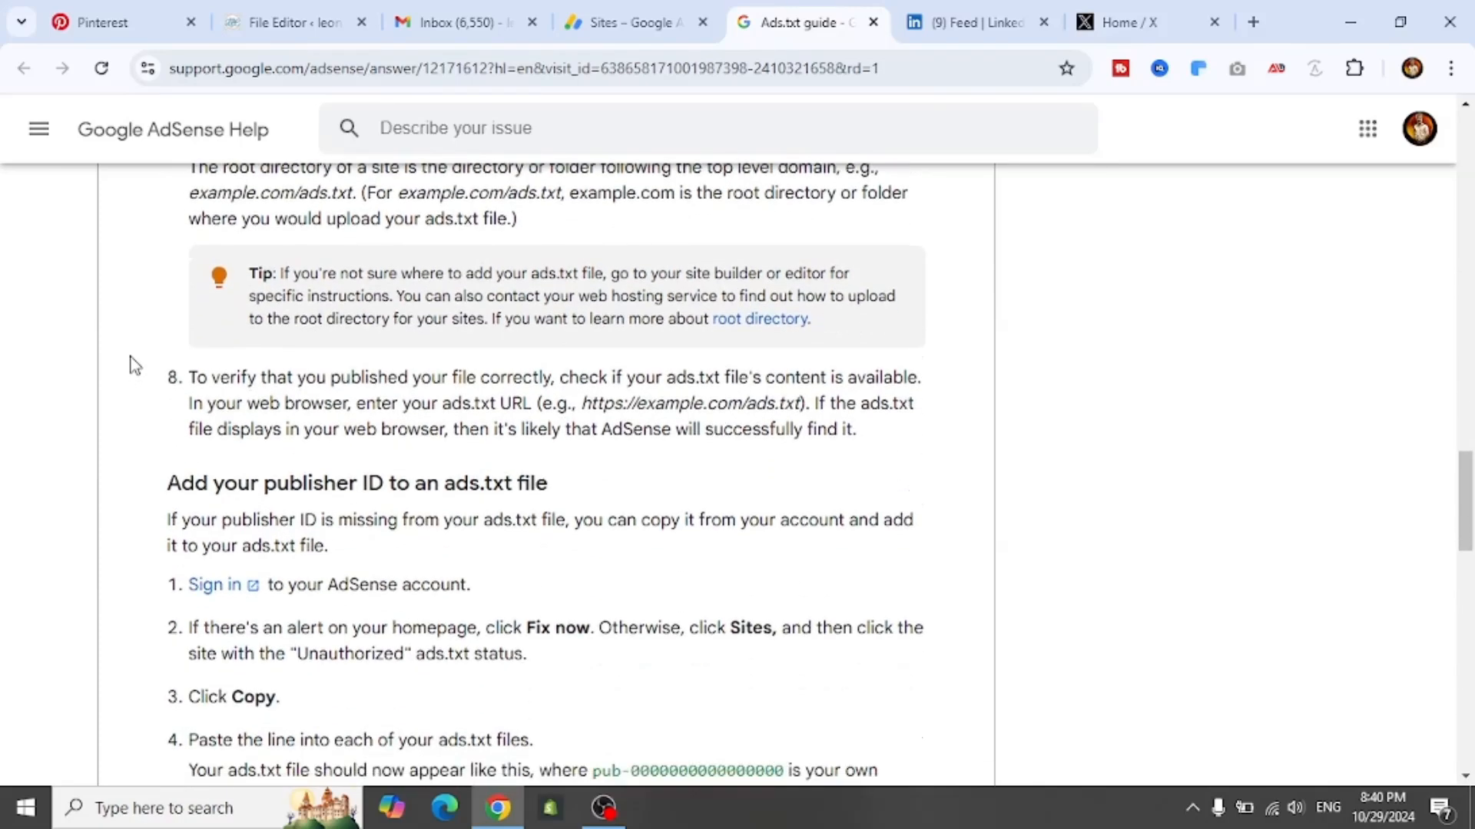
scroll(131, 363, "up", 2)
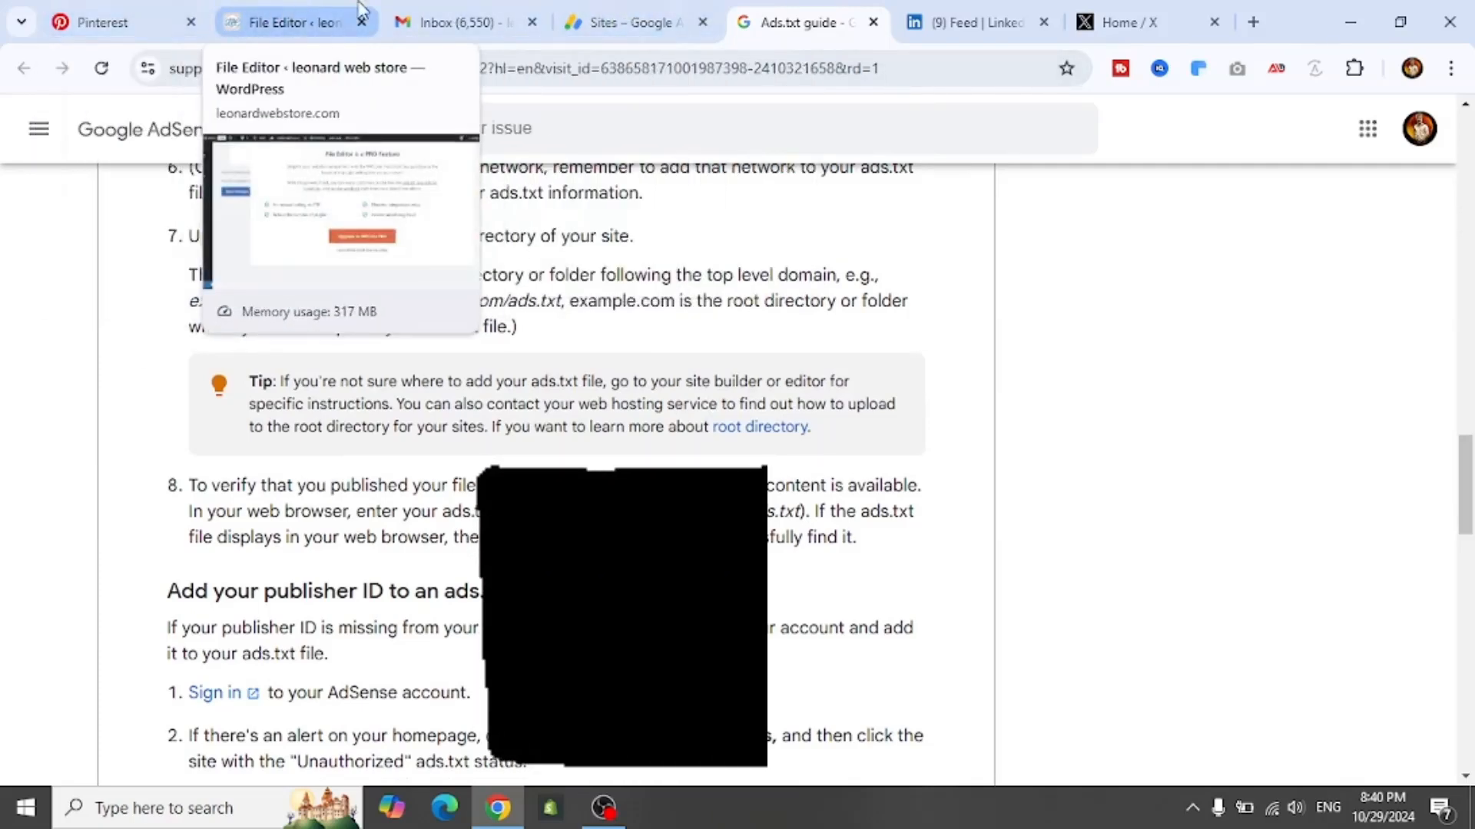
Copy the ads.txt code line from the leonardwebstore.com site details in AdSense.
left_click(634, 15)
scroll(773, 504, "down", 3)
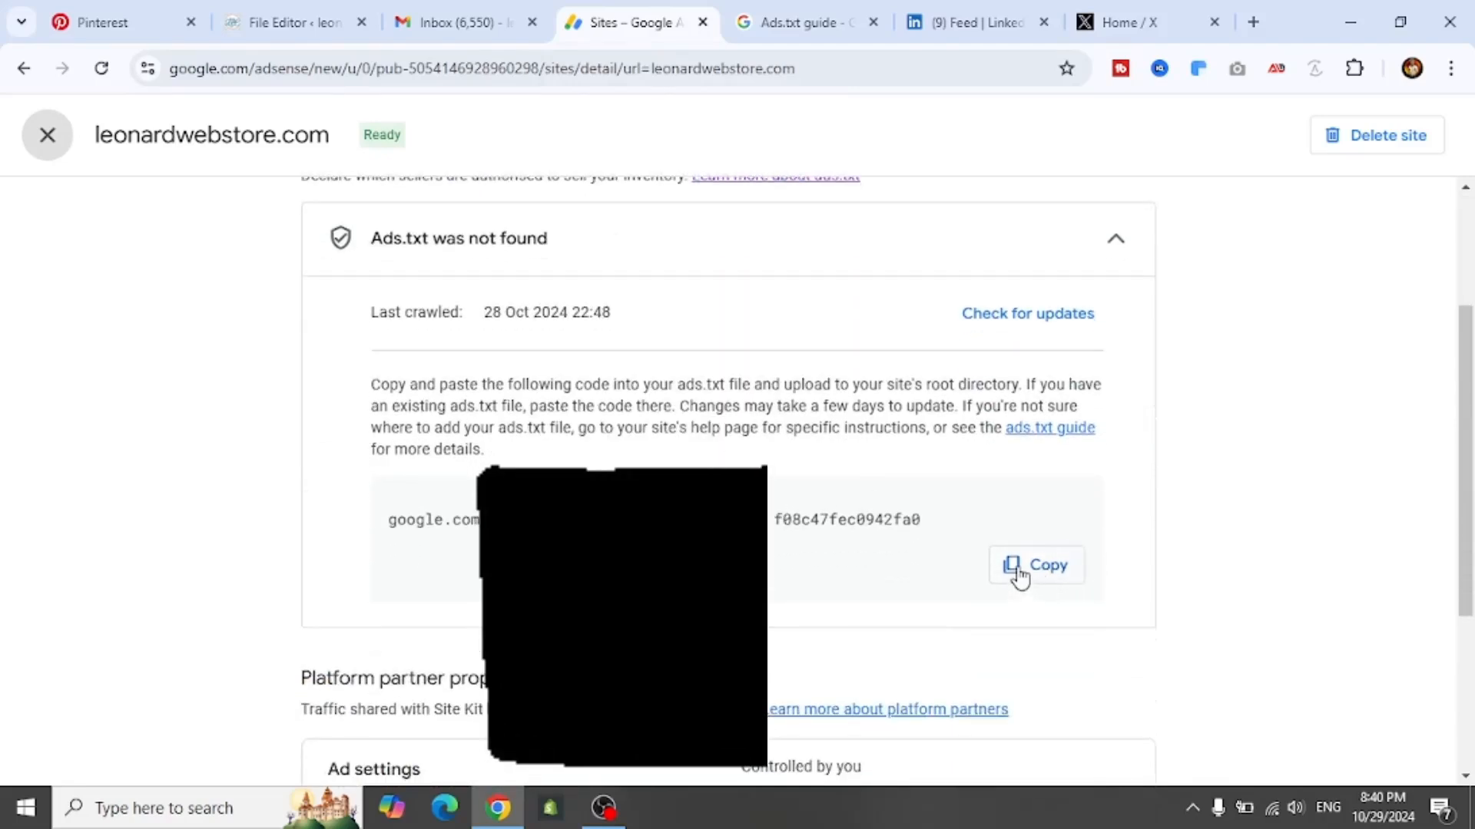
left_click(1019, 575)
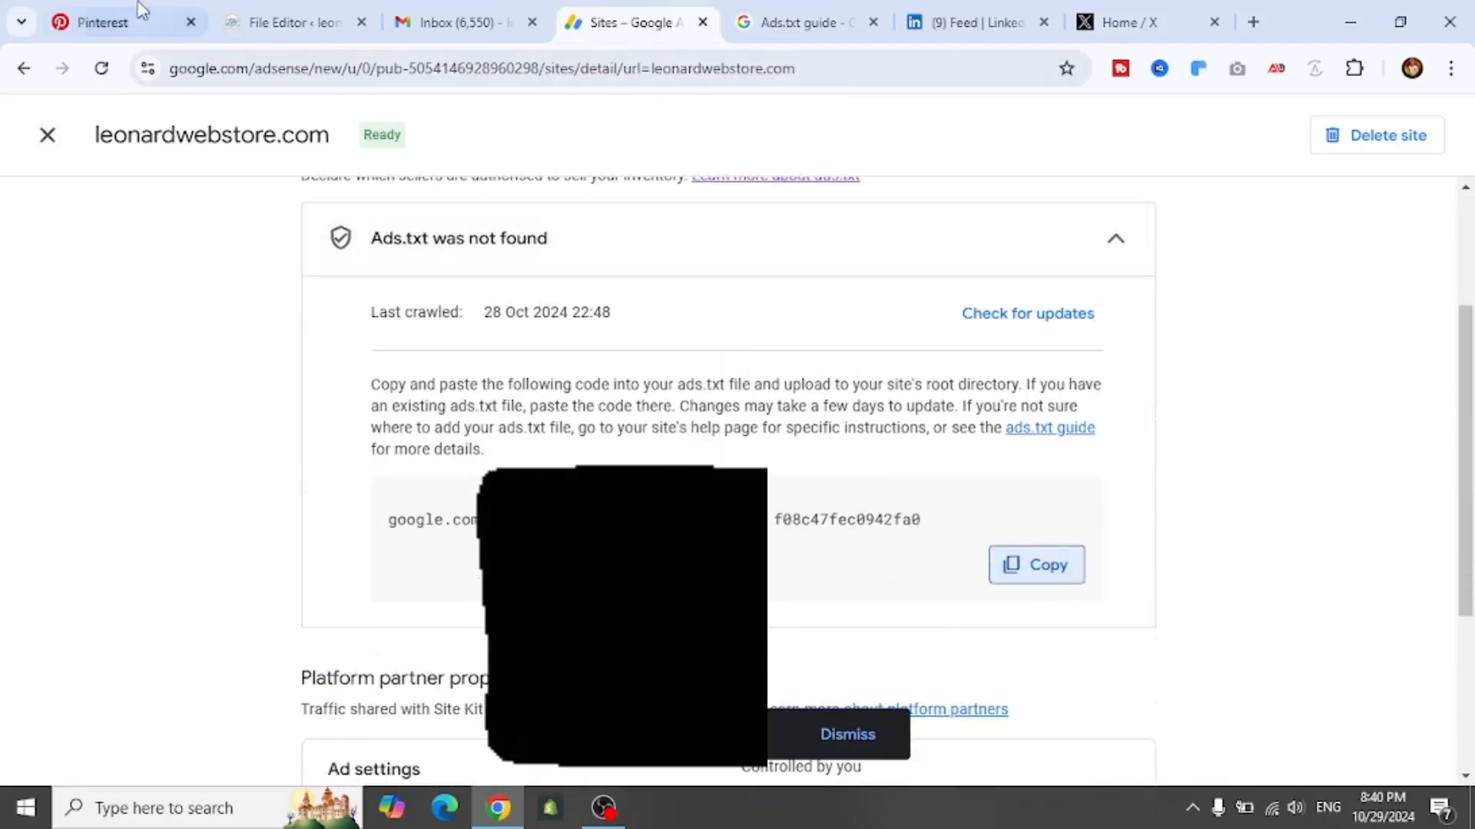
Switch to the site's WordPress dashboard and open the page for adding new plugins.
left_click(303, 6)
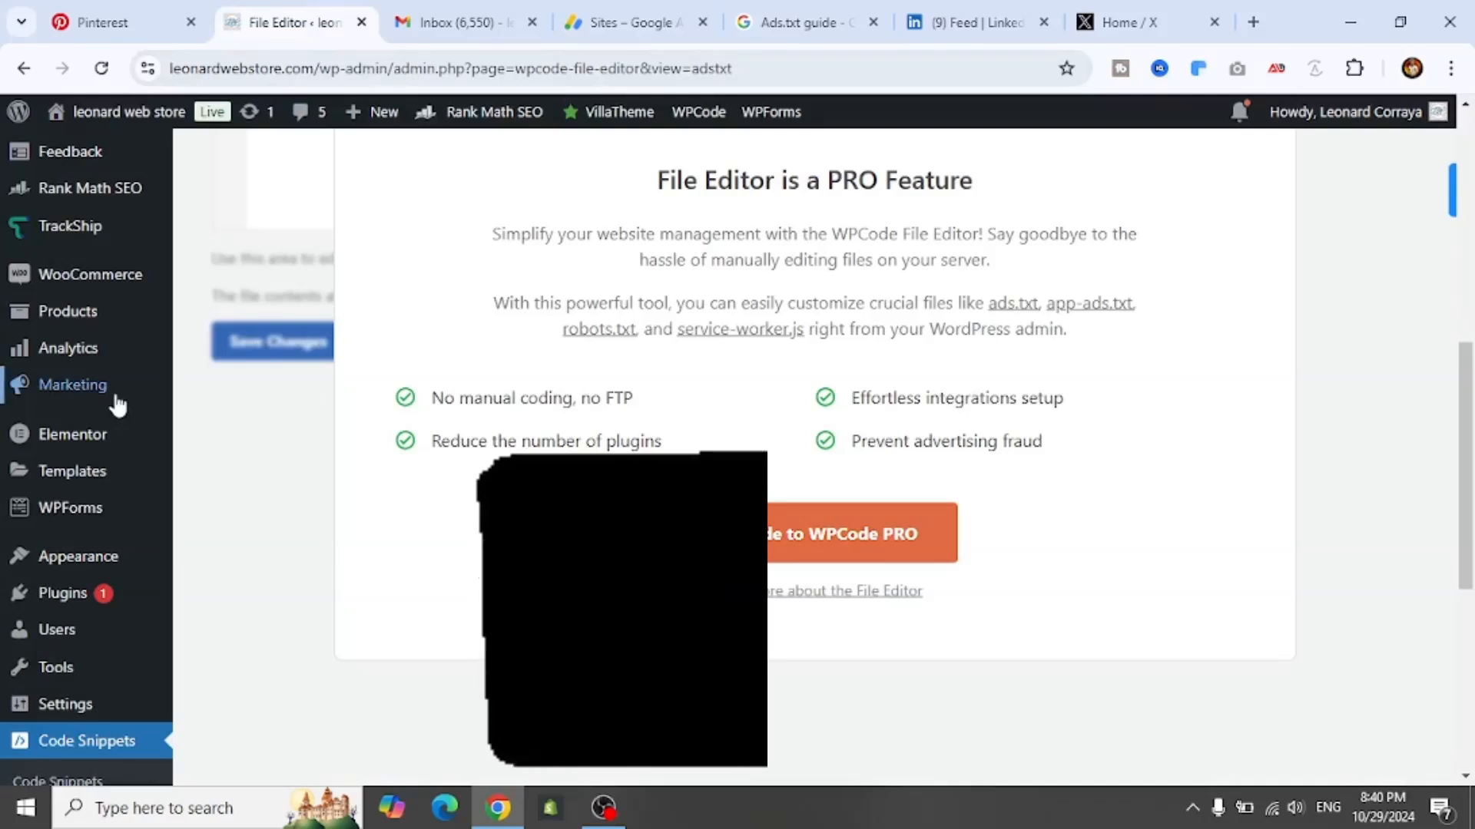
mouse_move(161, 625)
mouse_move(148, 593)
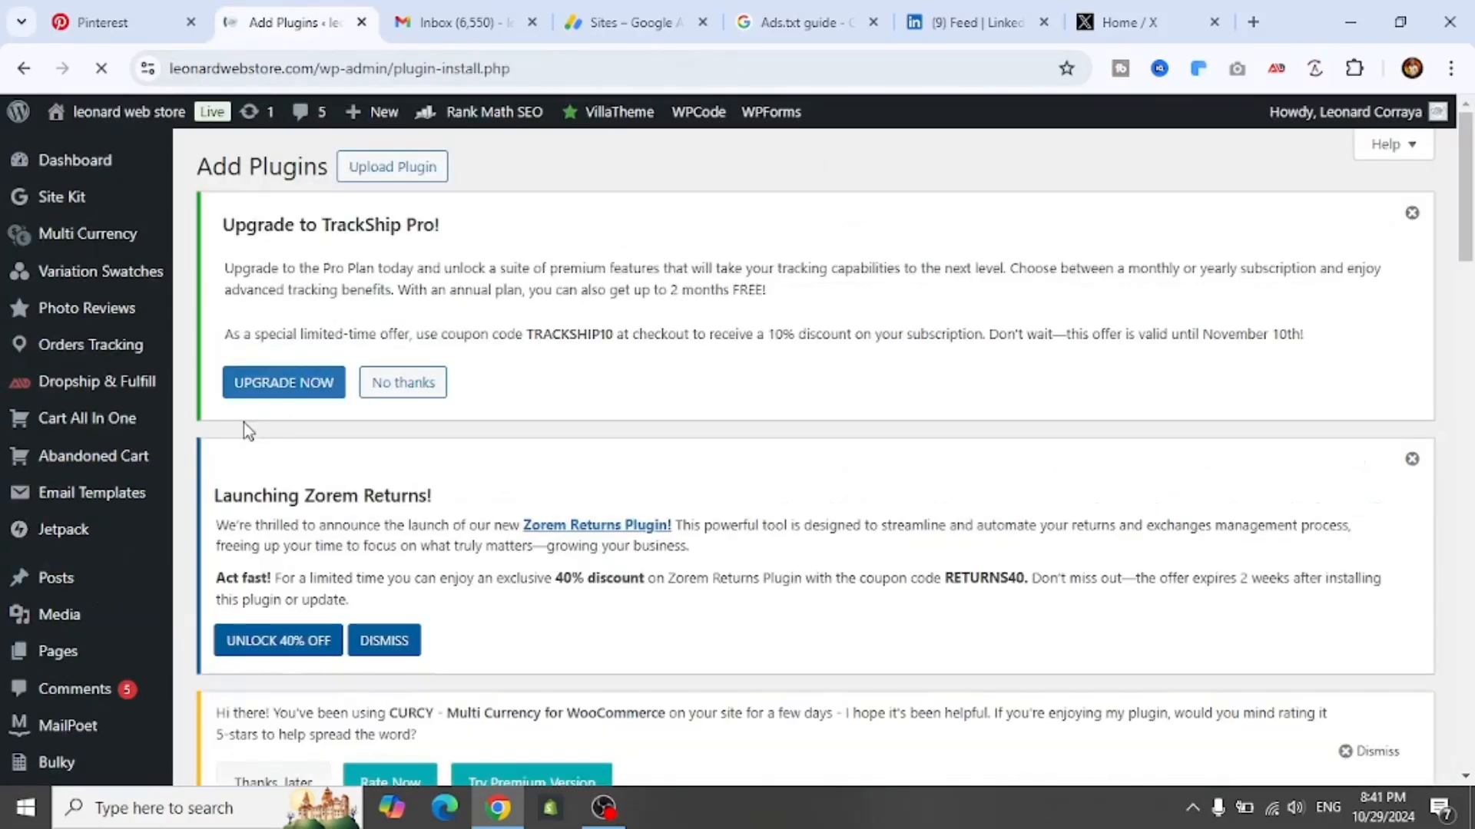
Search the plugins for "ad in" and install Ad Inserter – Ad Manager & AdSense Ads.
scroll(229, 425, "down", 7)
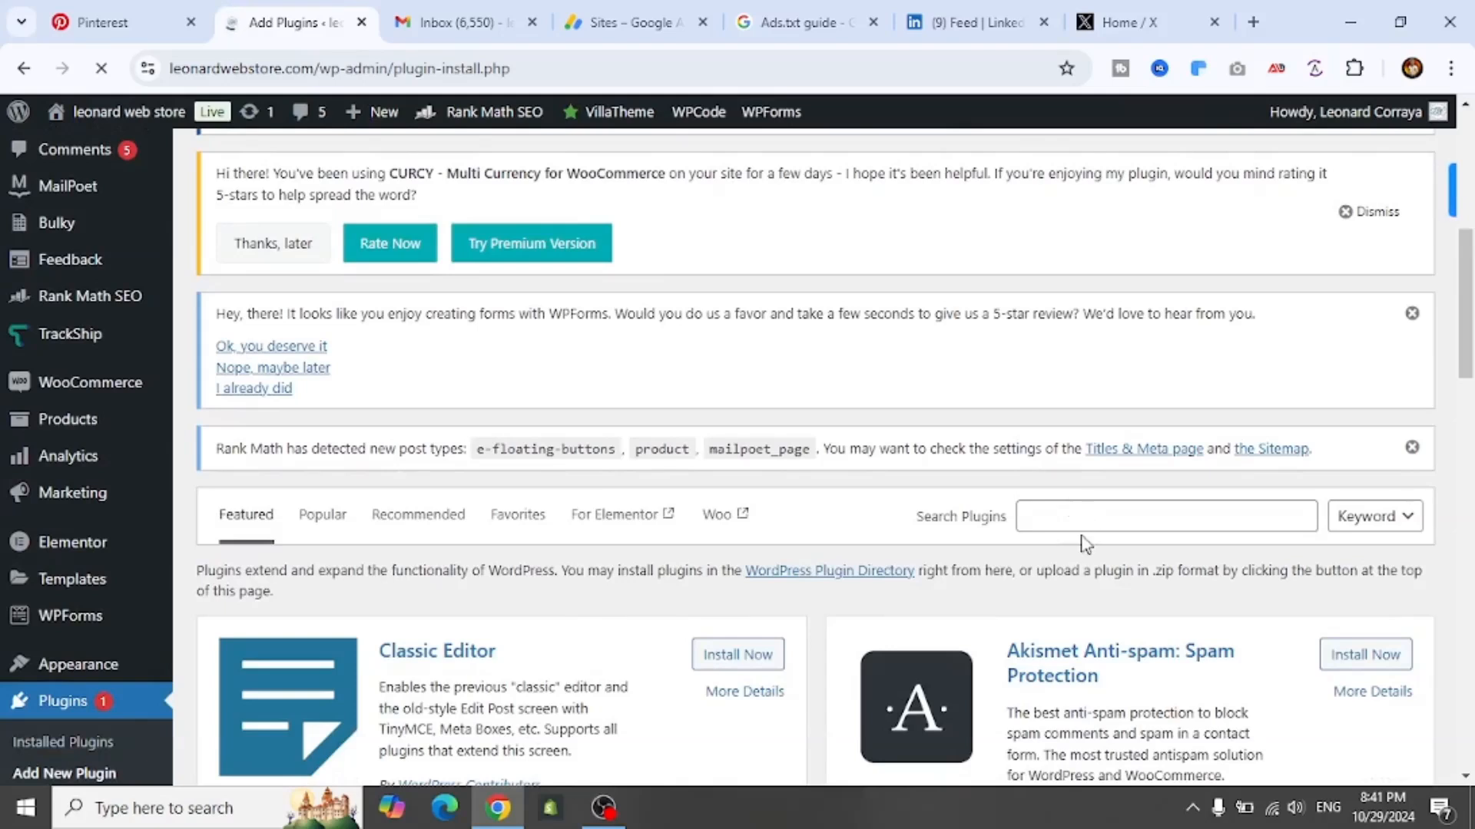
left_click(1068, 517)
type("ad in")
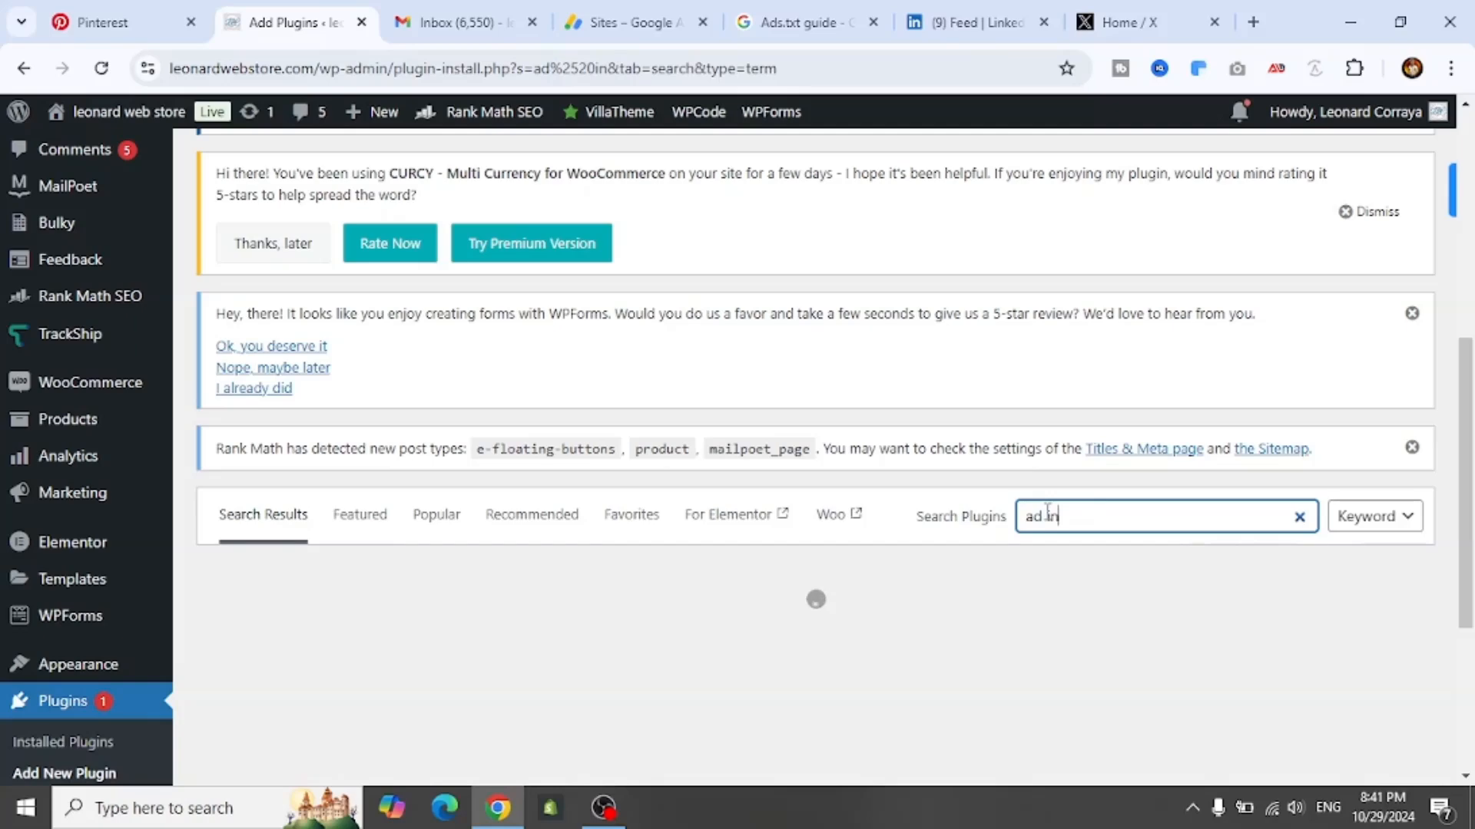
scroll(1046, 513, "down", 3)
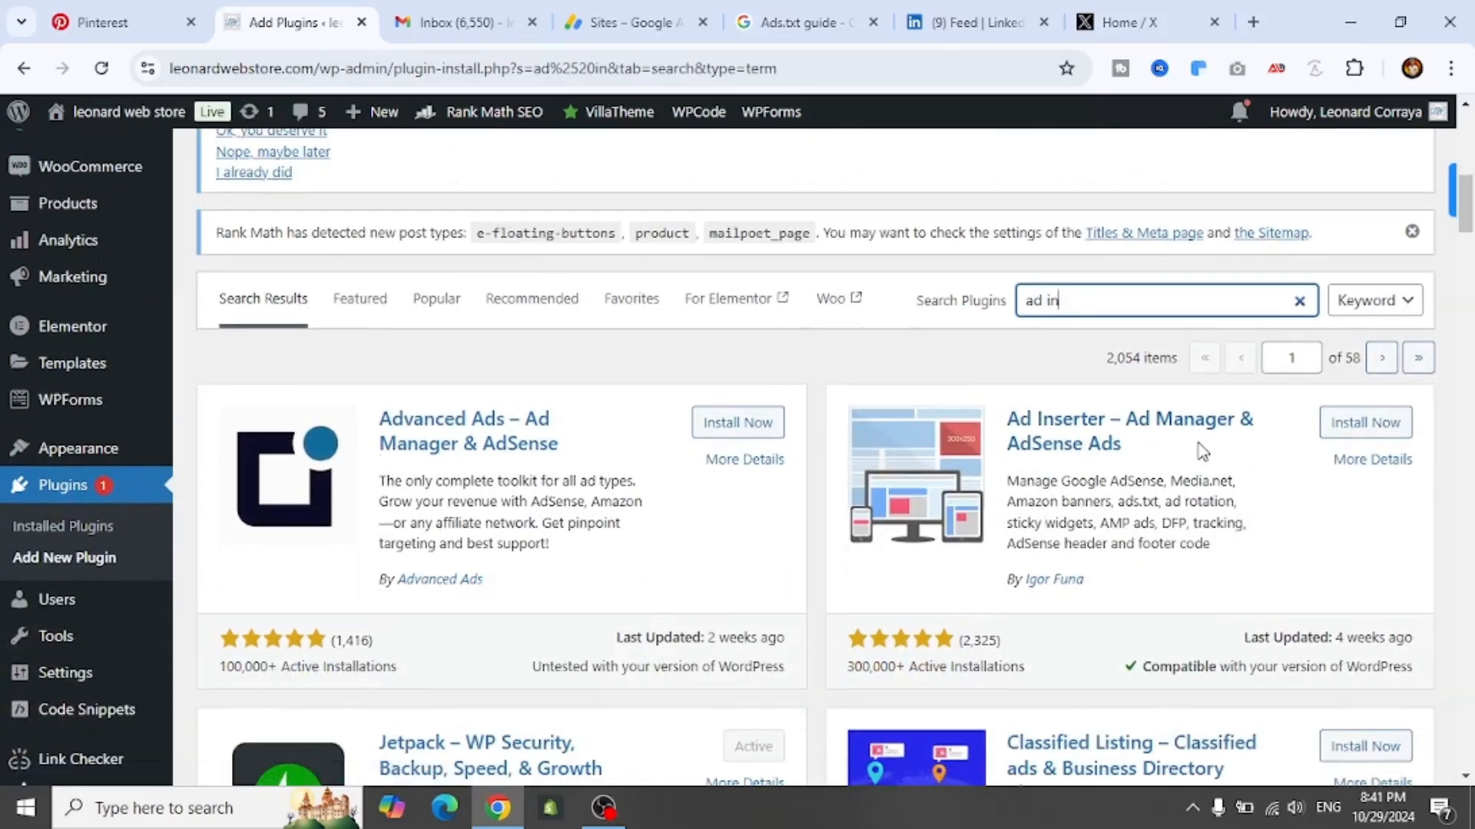
left_click(1349, 427)
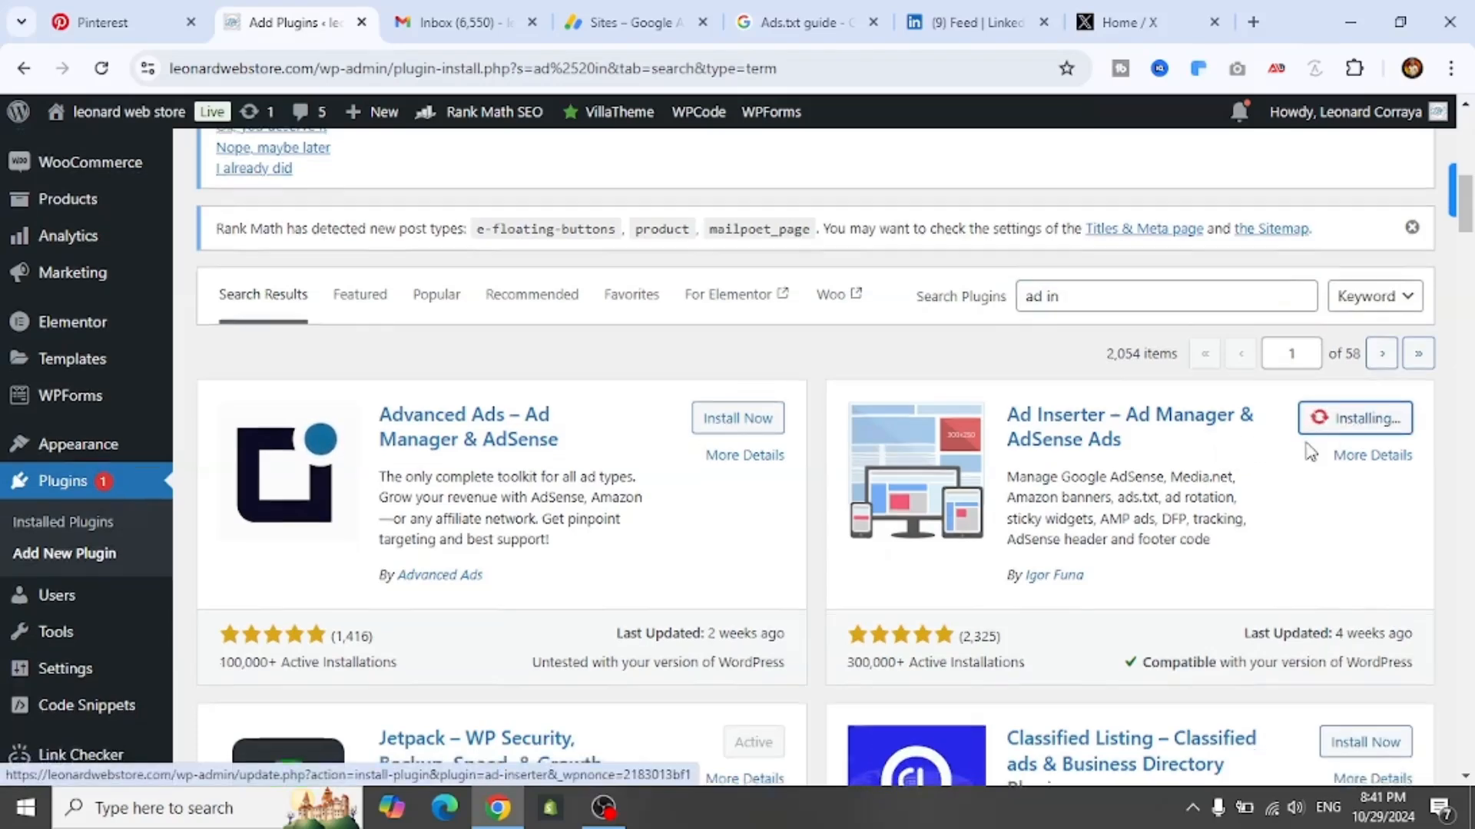
Activate the Ad Inserter – Ad Manager & AdSense Ads plugin and go to the list of installed plugins.
scroll(1075, 446, "down", 1)
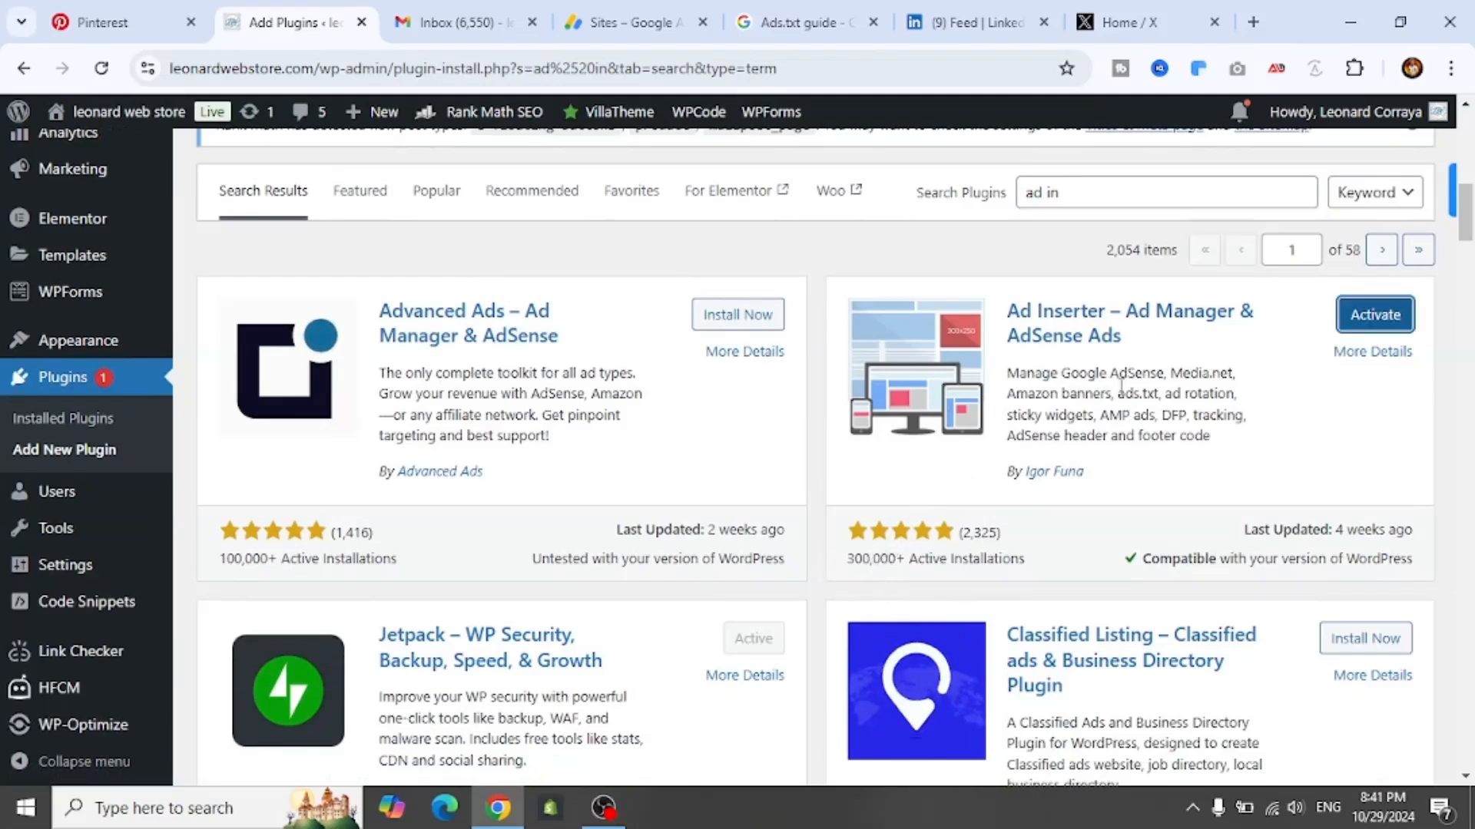
left_click(1385, 324)
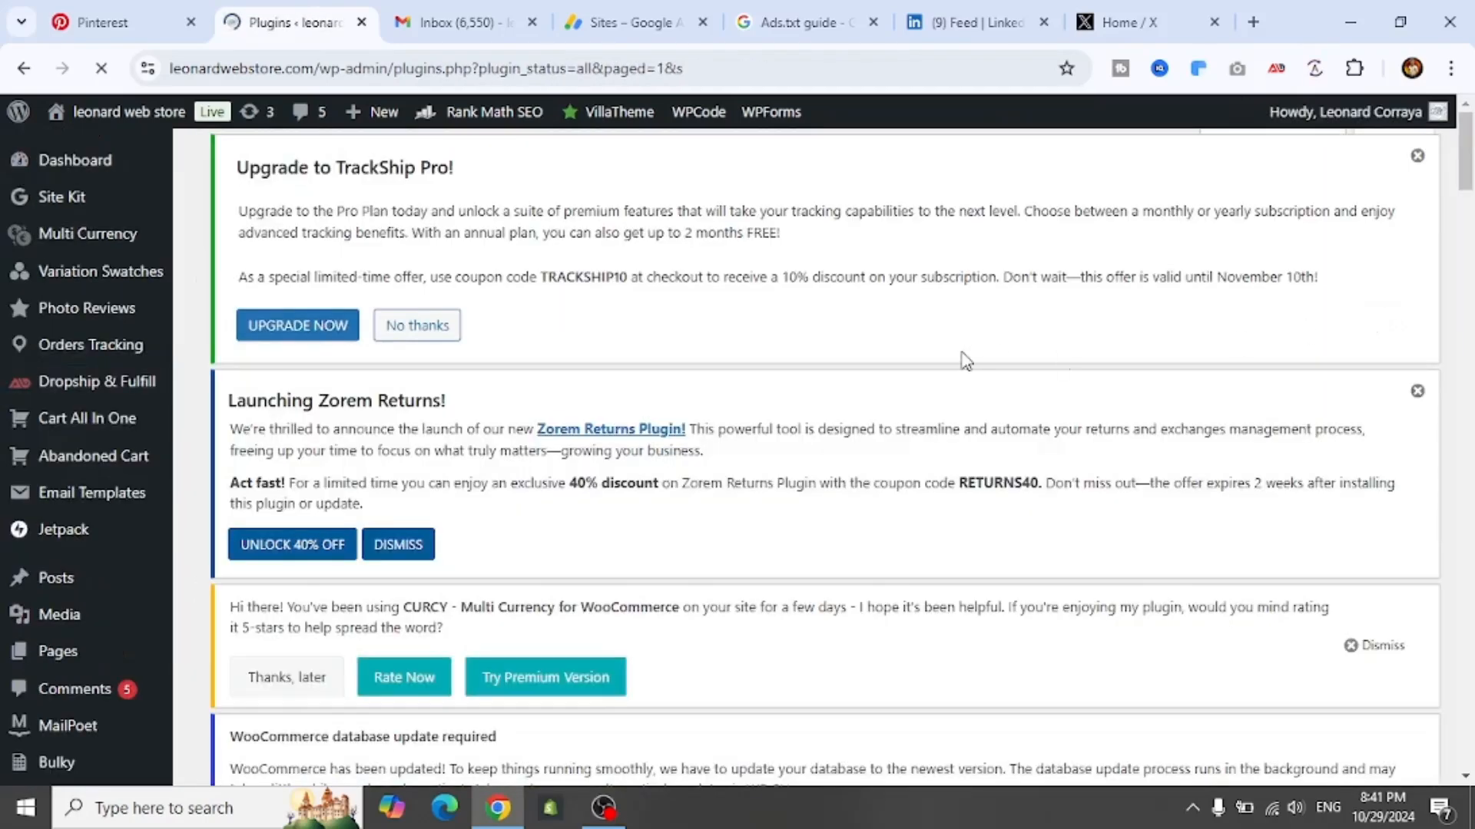
scroll(289, 339, "down", 8)
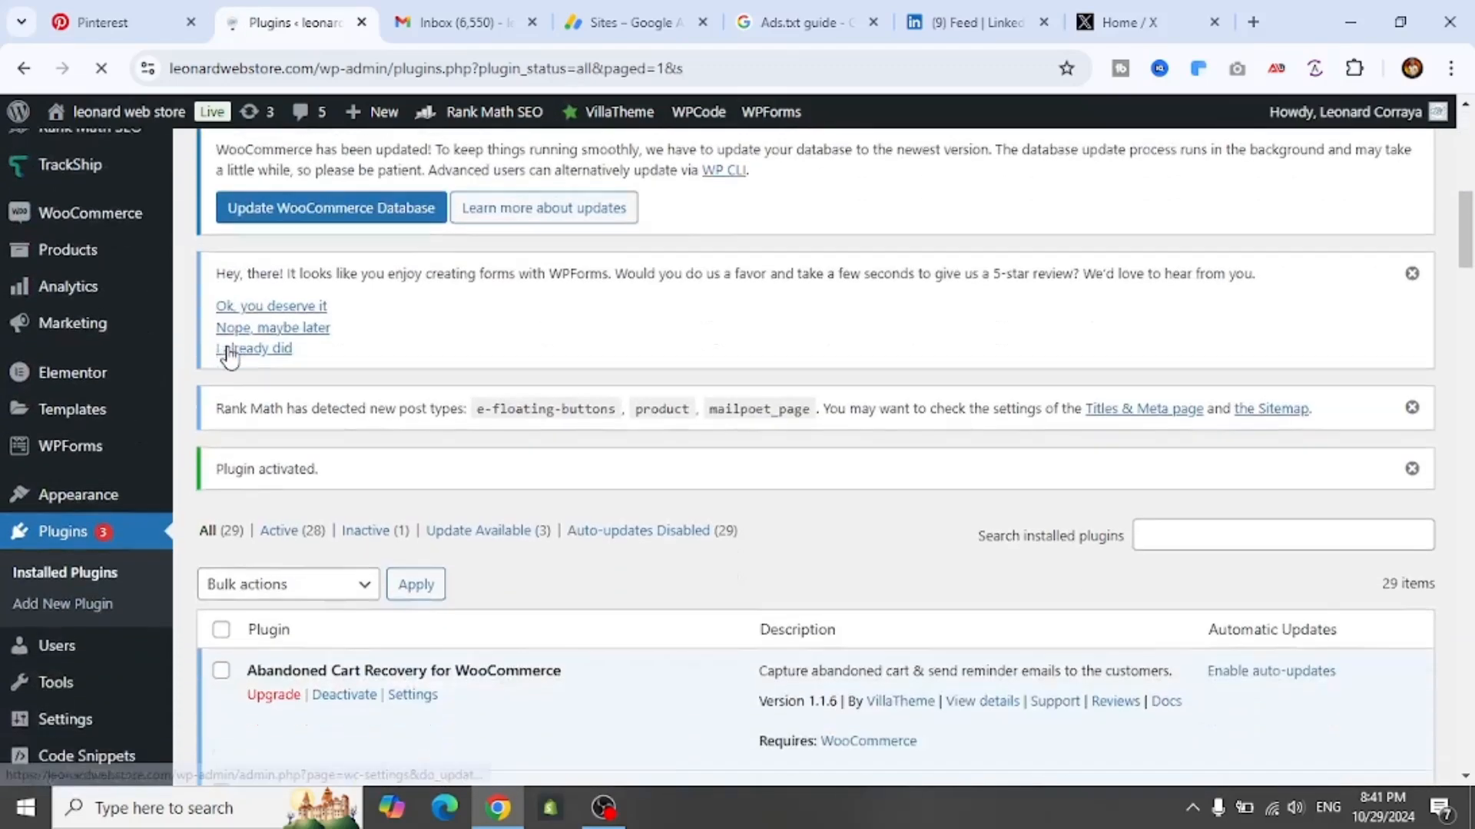
scroll(229, 356, "down", 8)
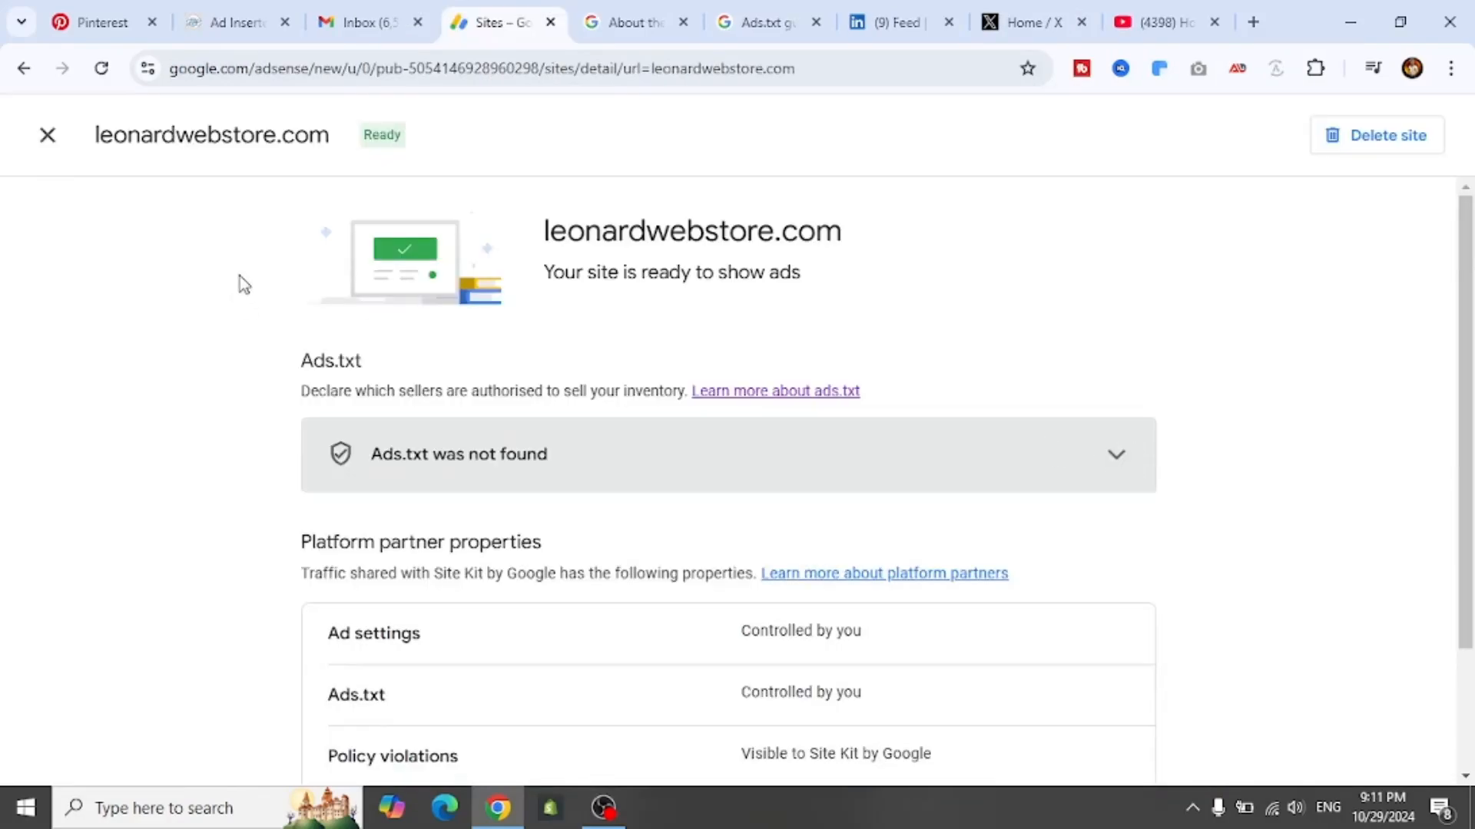
Return to the AdSense sites list and check the ads.txt status of leonardwebstore.com.
left_click(50, 136)
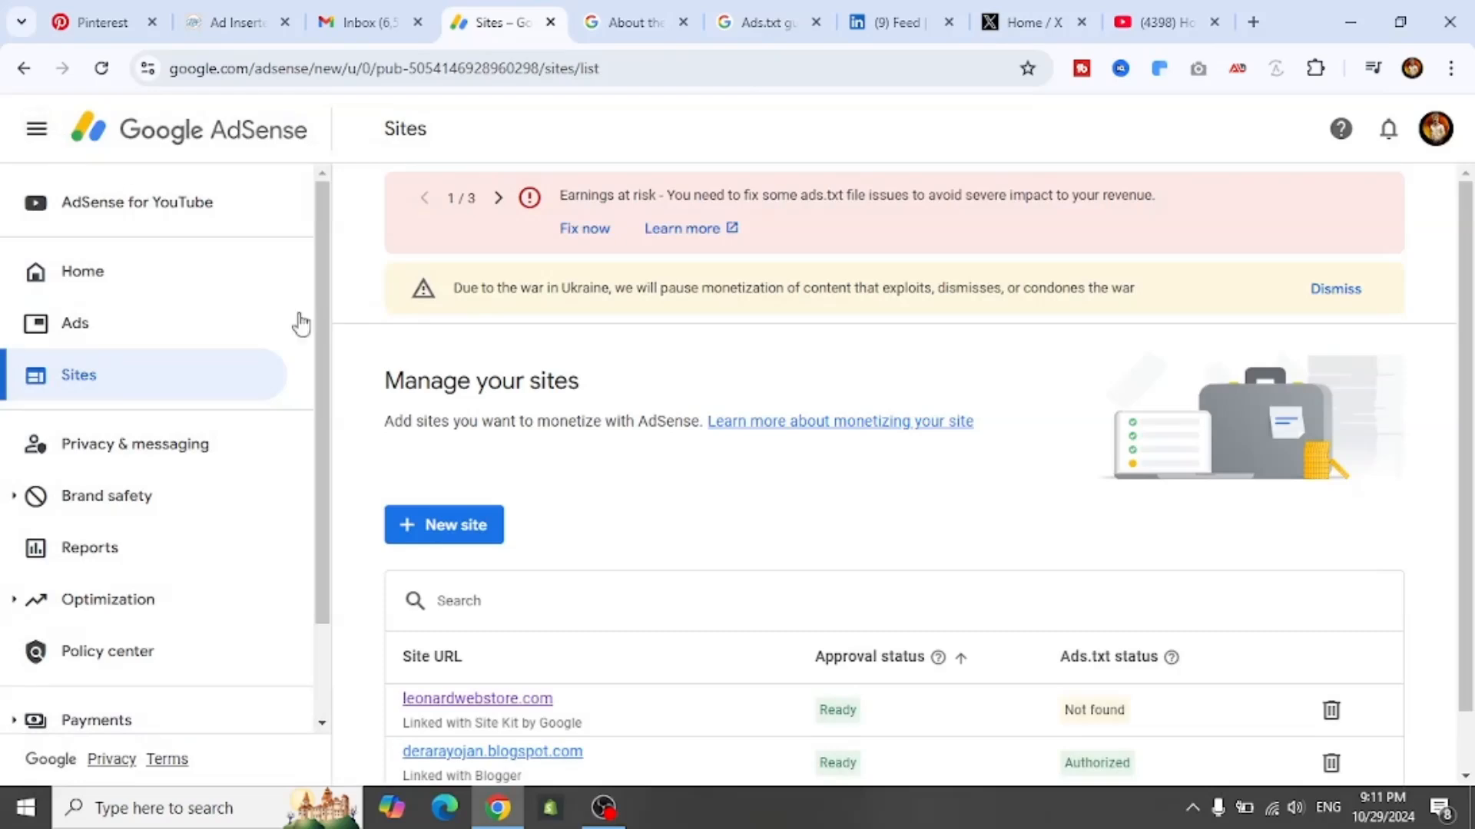
scroll(366, 375, "down", 1)
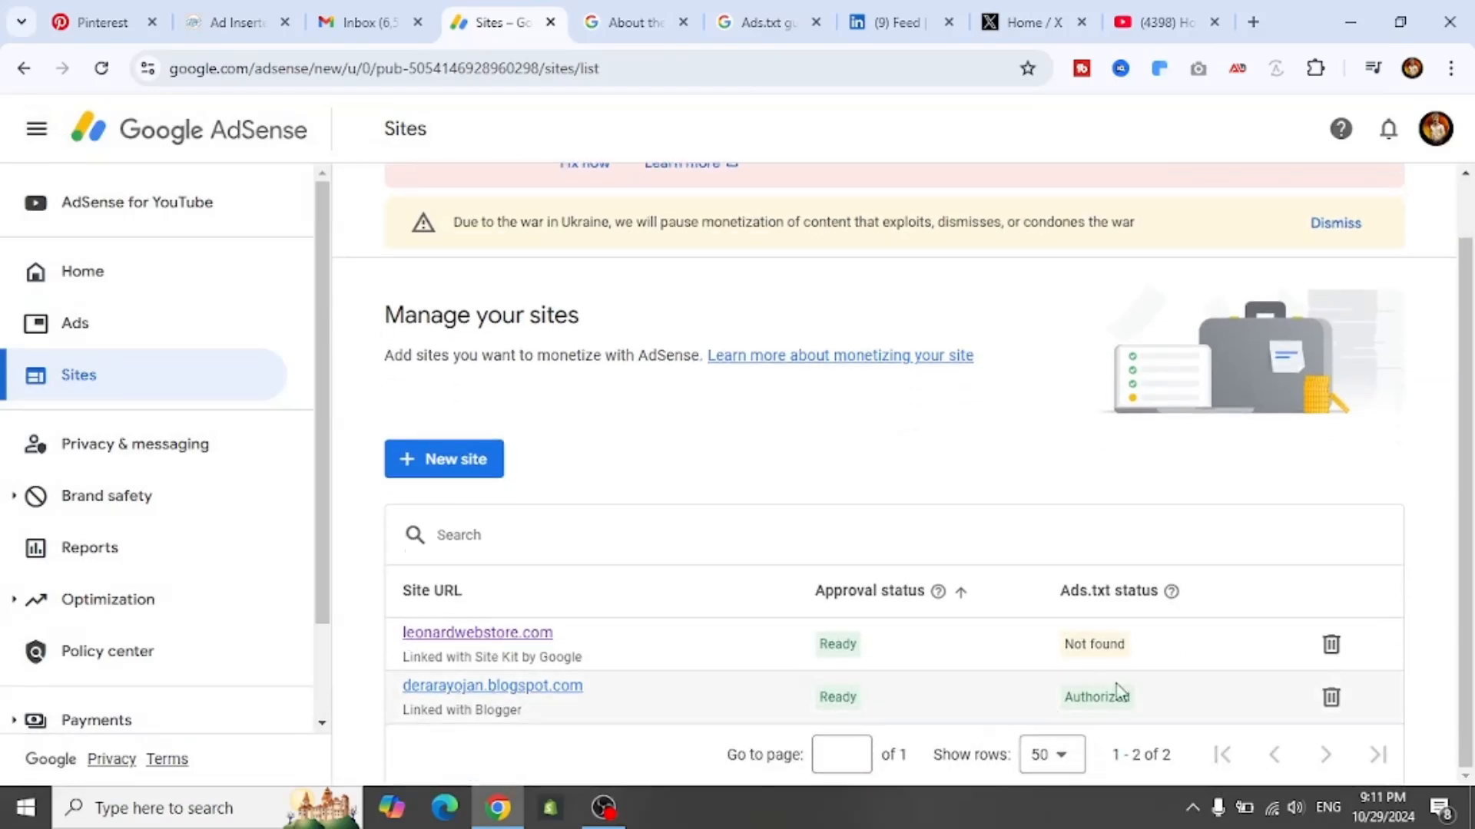
left_click_drag(1119, 645, 1053, 644)
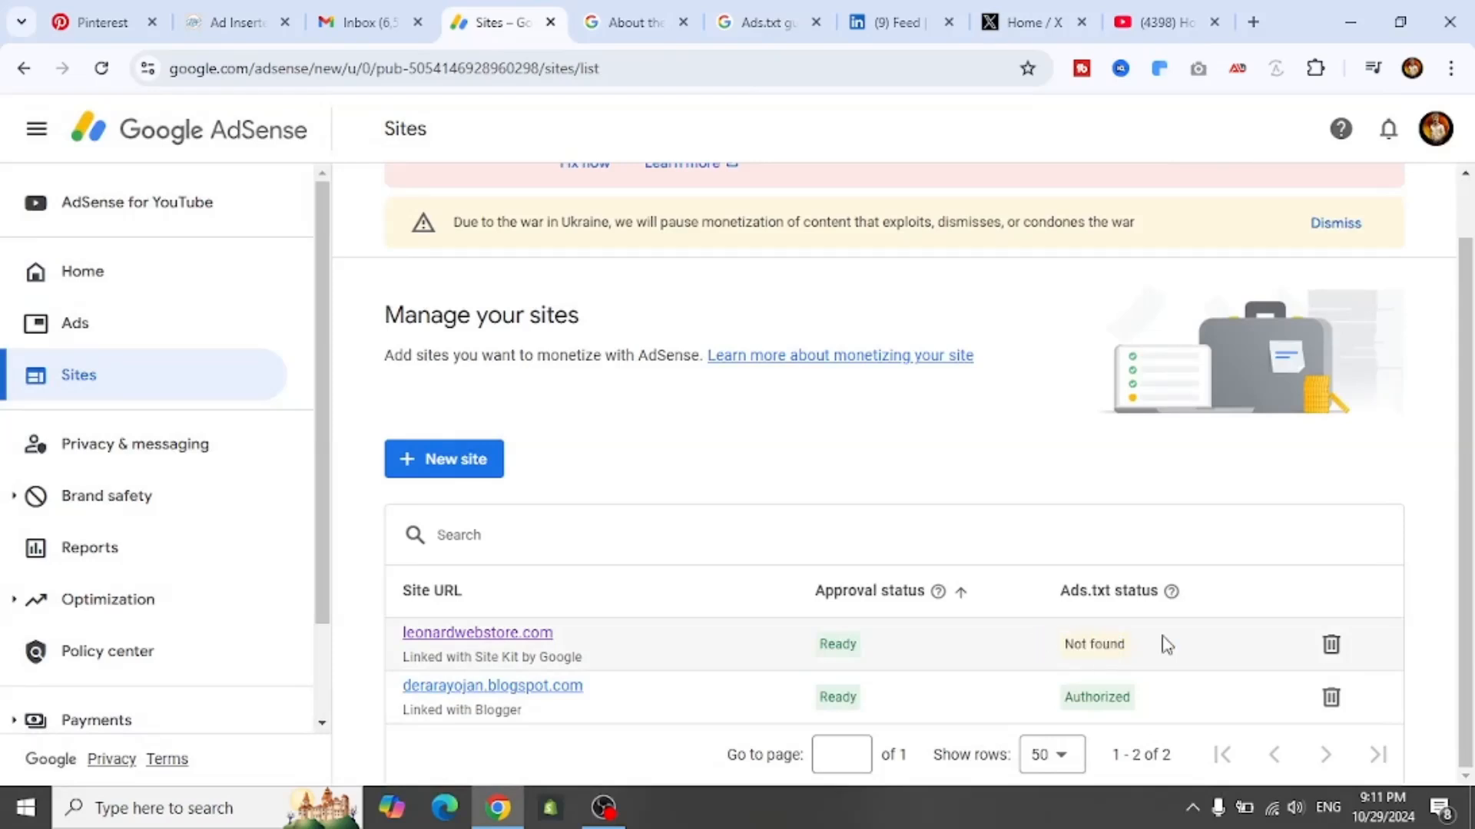
left_click_drag(1162, 644, 1073, 642)
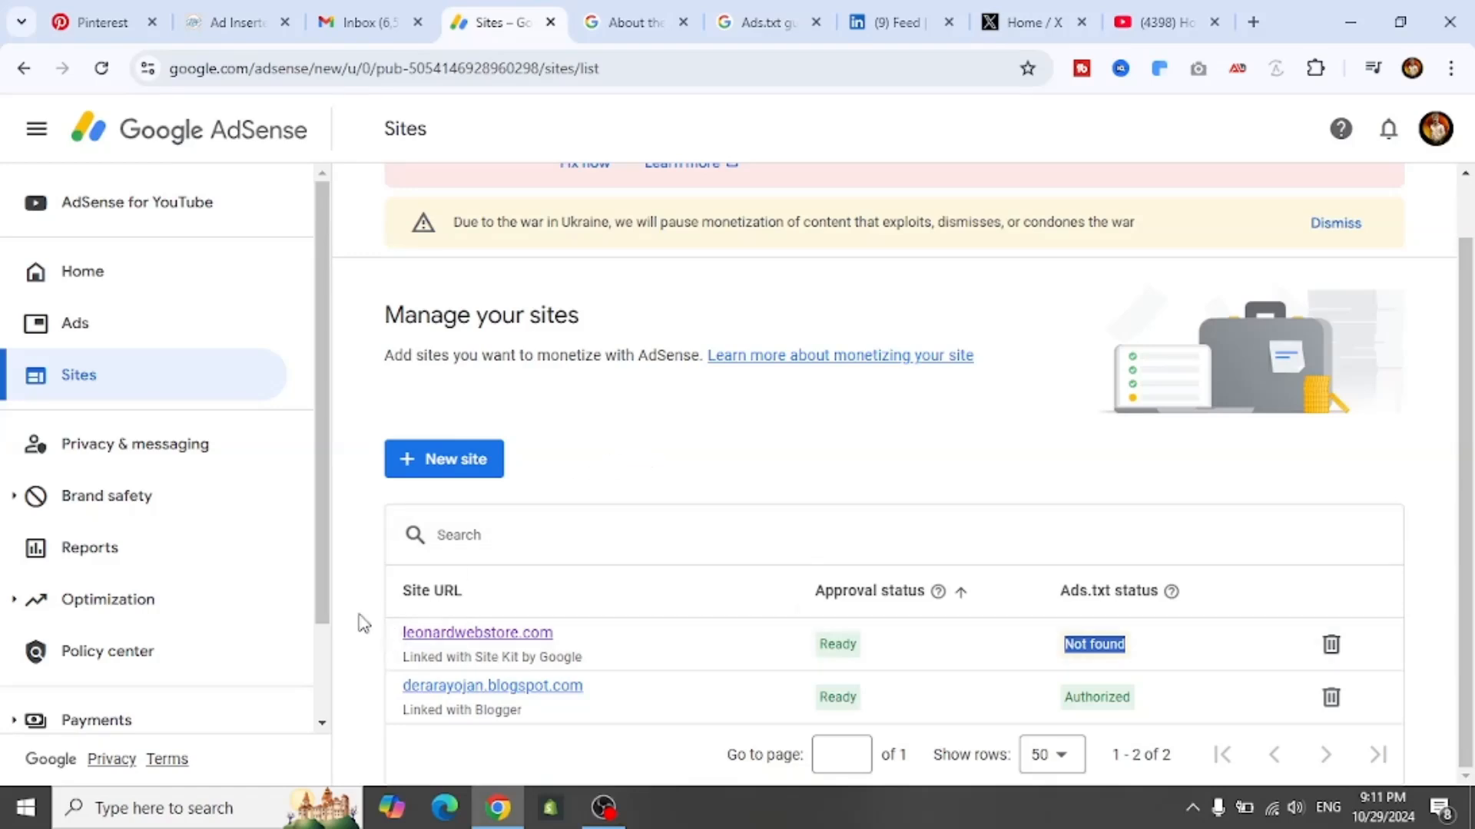
scroll(361, 616, "up", 1)
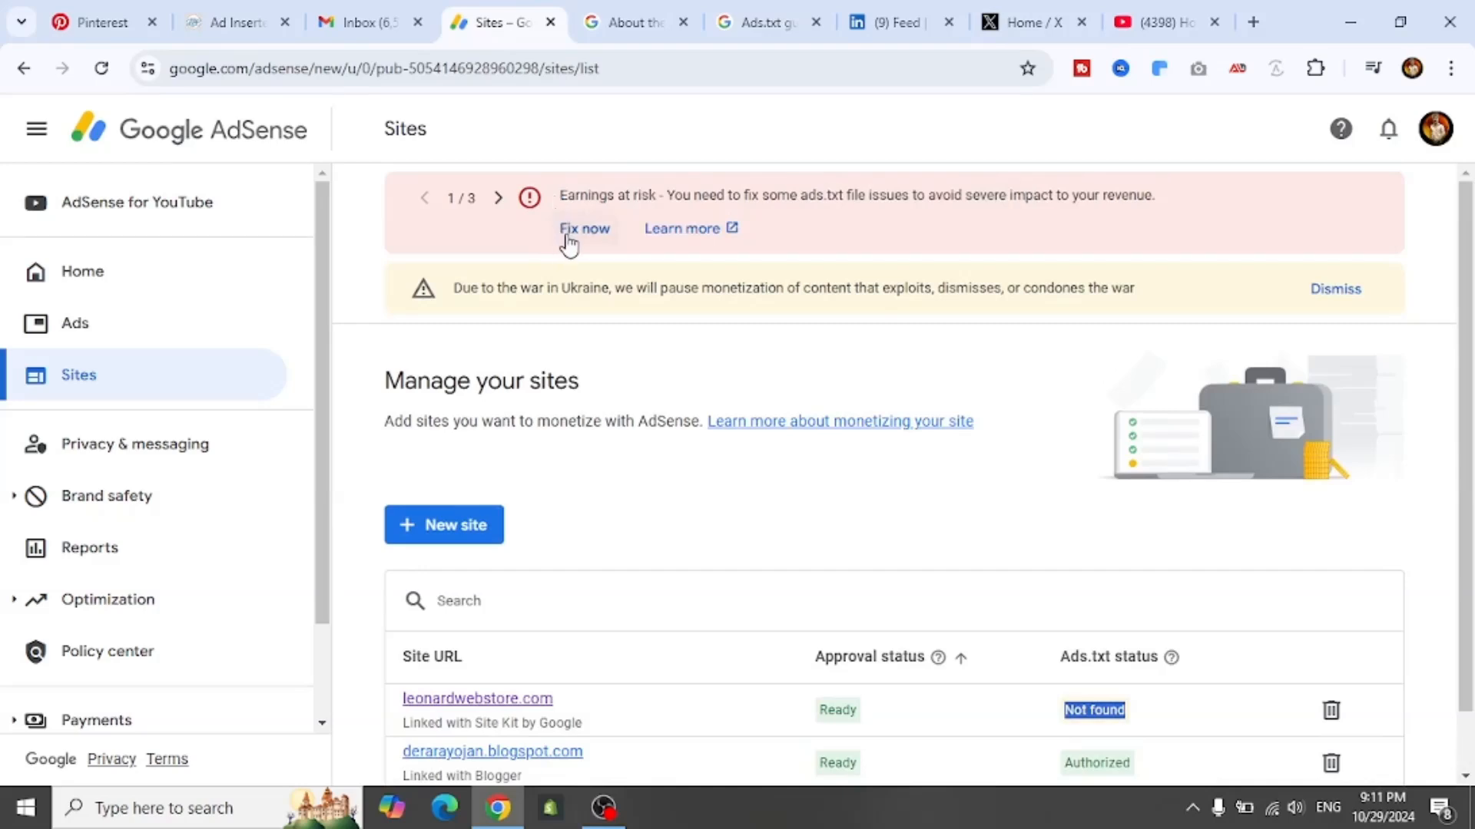
key("ctrl+plus")
key("ctrl+plus")
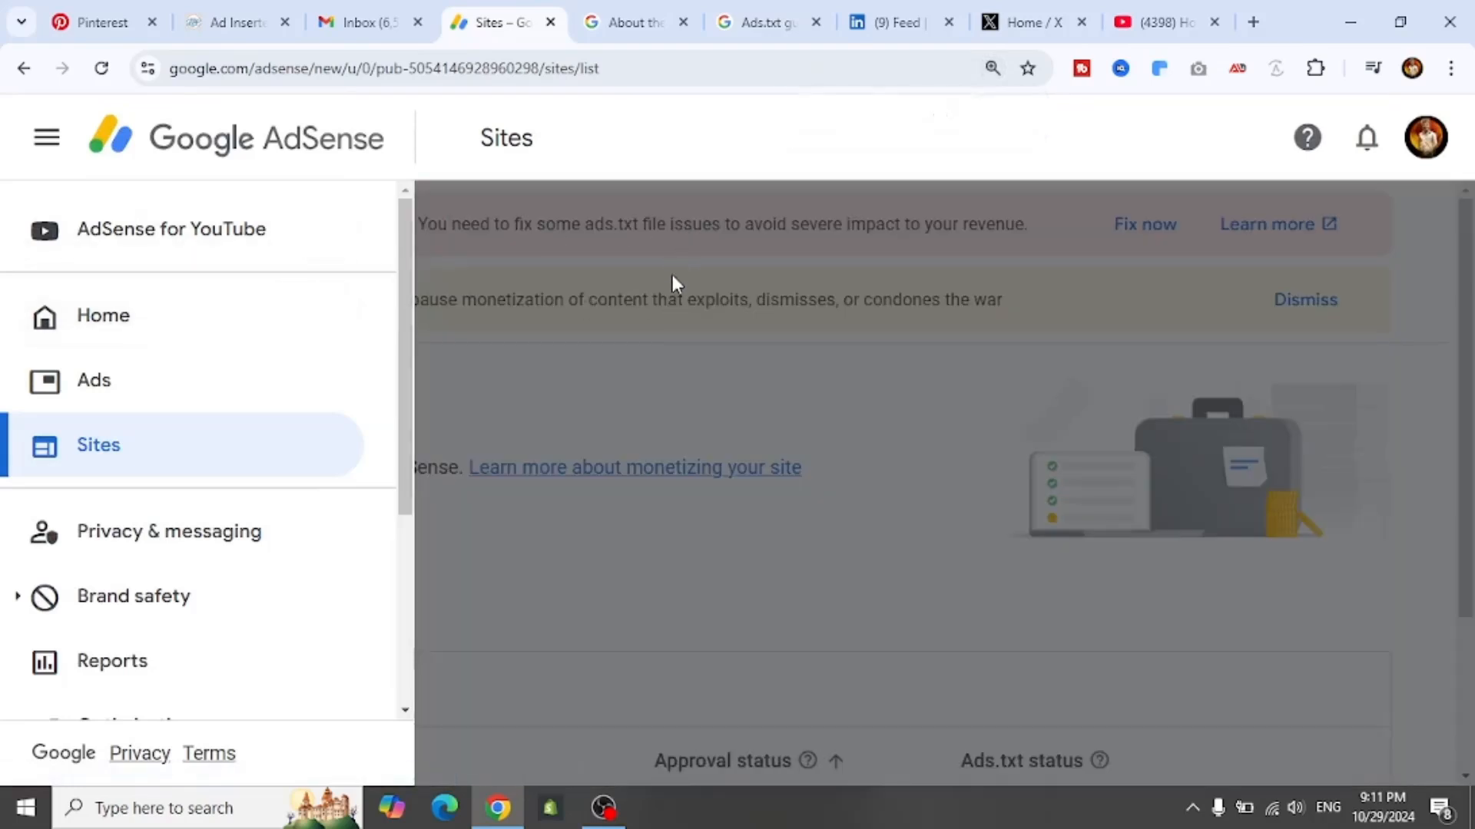
key("ctrl+minus")
key("ctrl+minus")
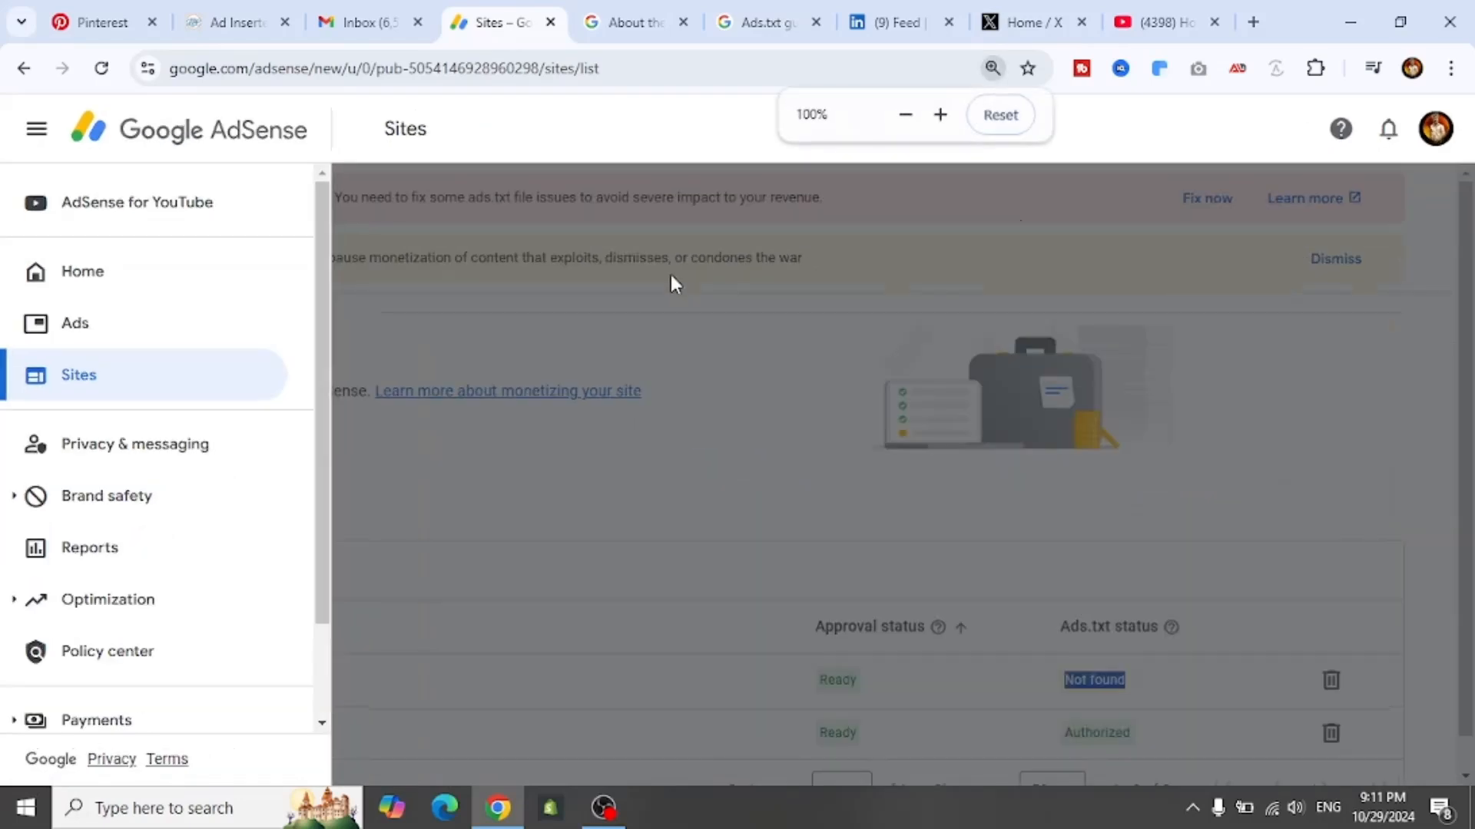
left_click(609, 332)
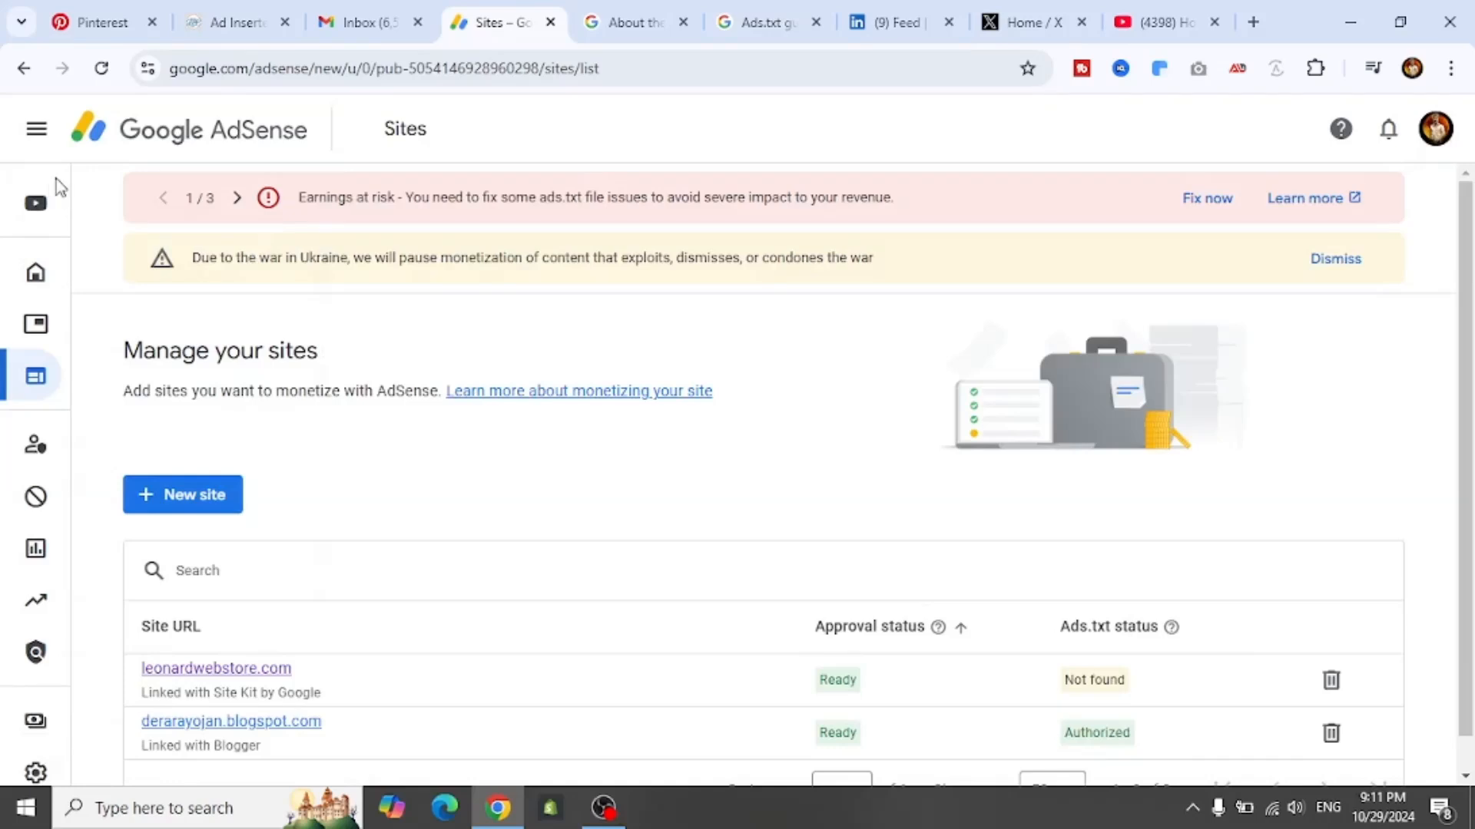
left_click(36, 128)
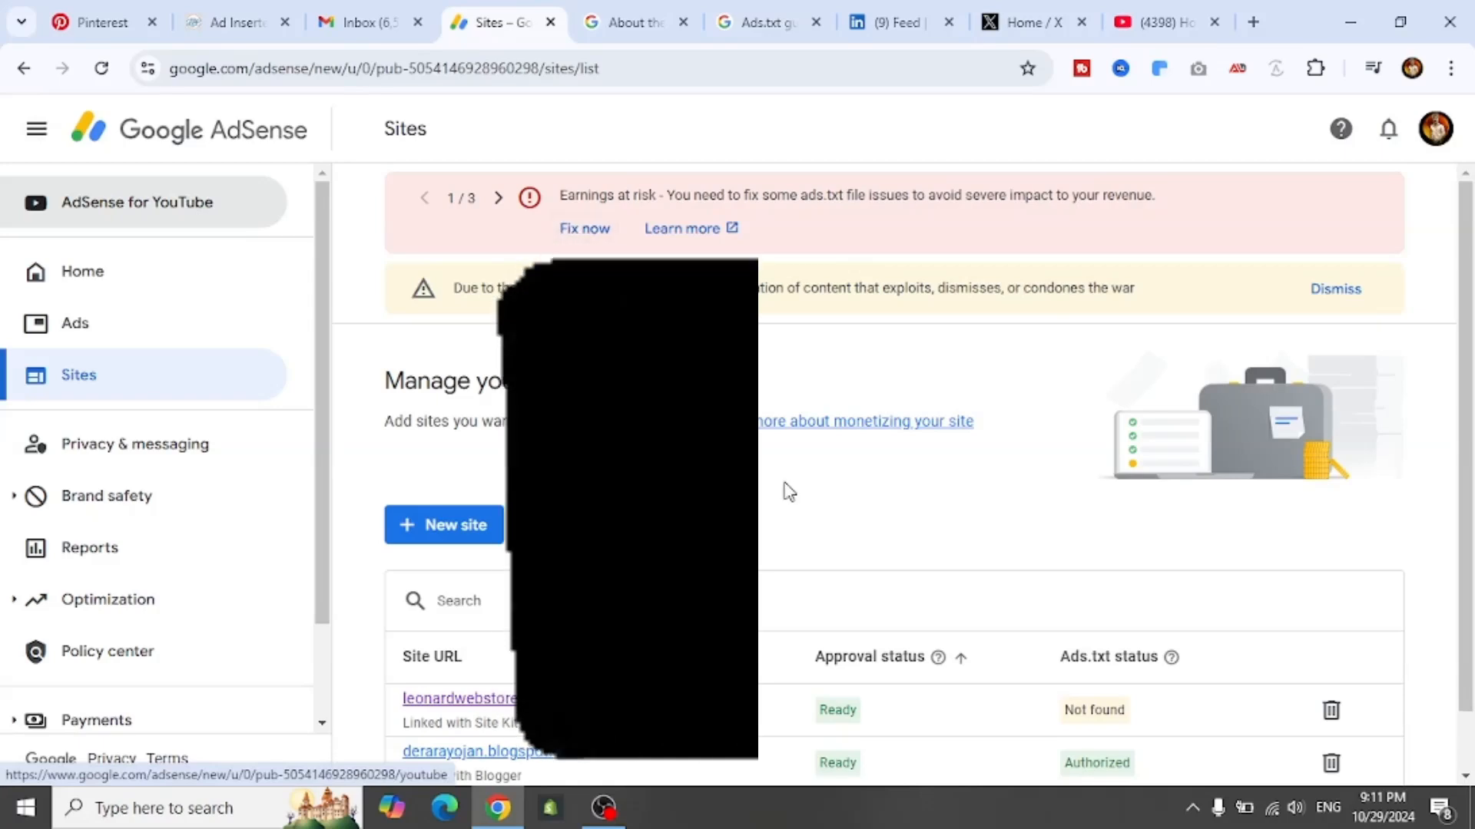
Open the site details of leonardwebstore.com and copy its ads.txt code line.
scroll(419, 626, "down", 1)
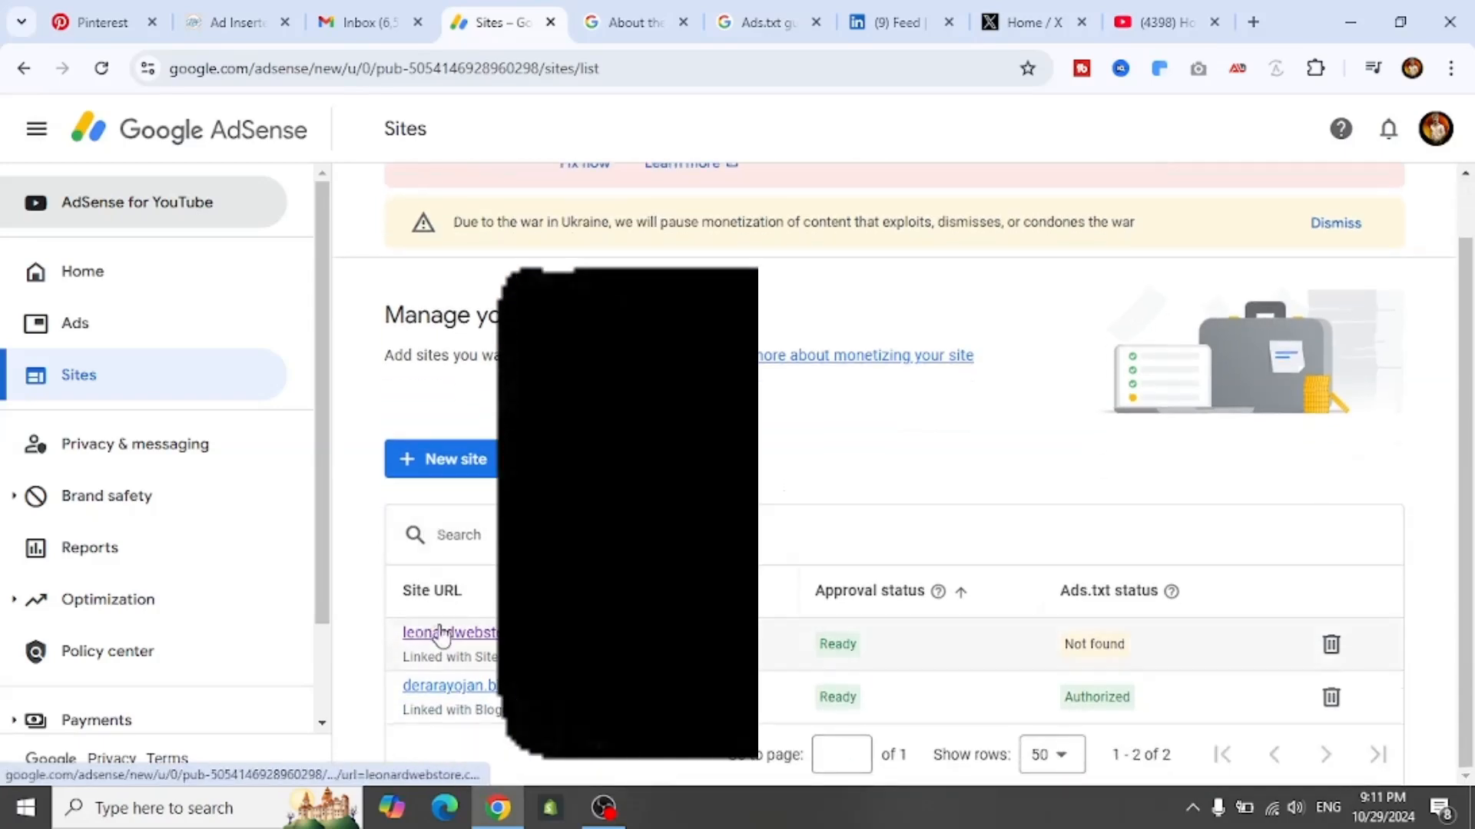
left_click(419, 631)
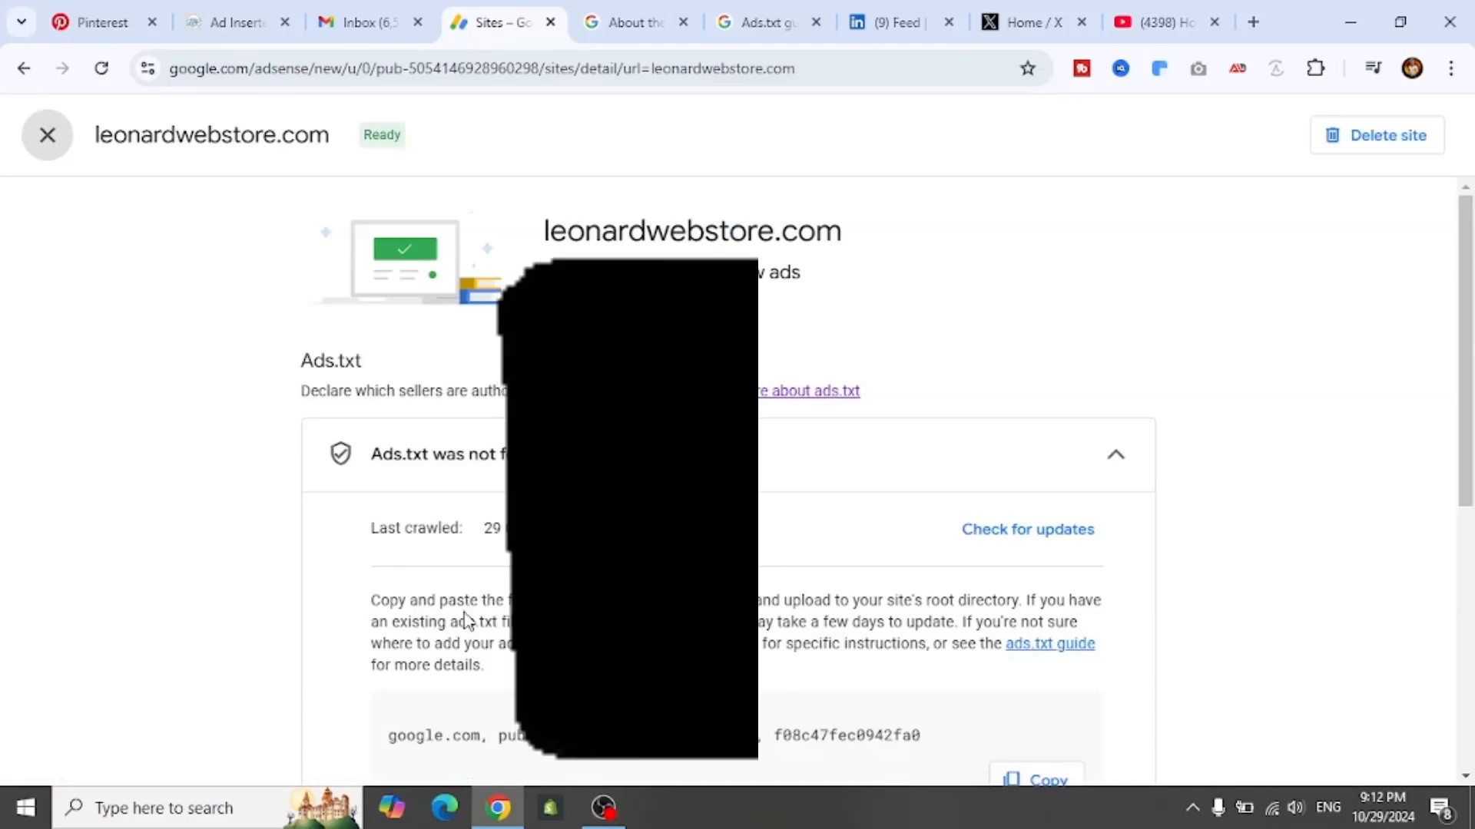
scroll(466, 622, "down", 4)
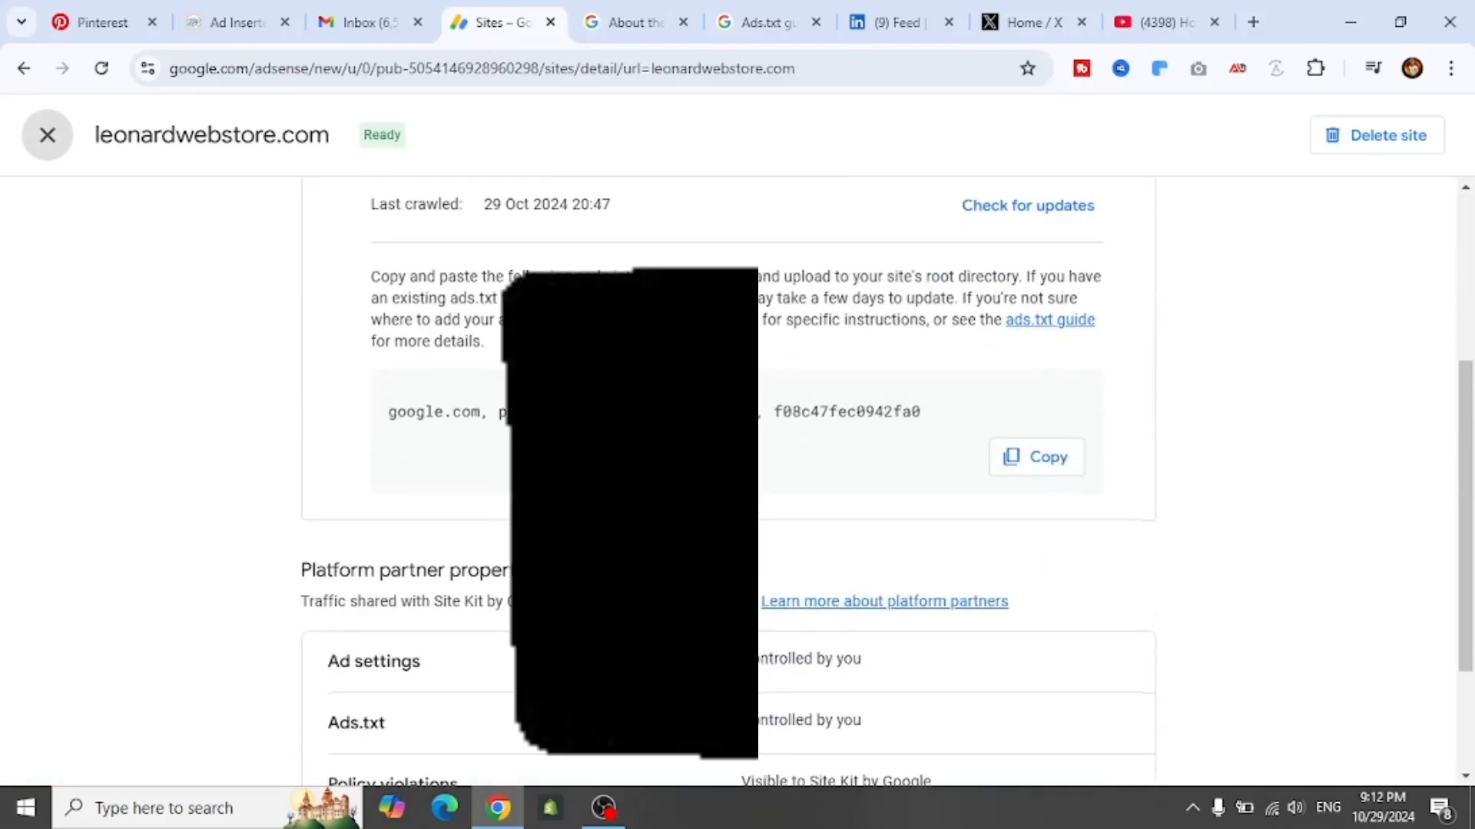
scroll(728, 476, "down", 1)
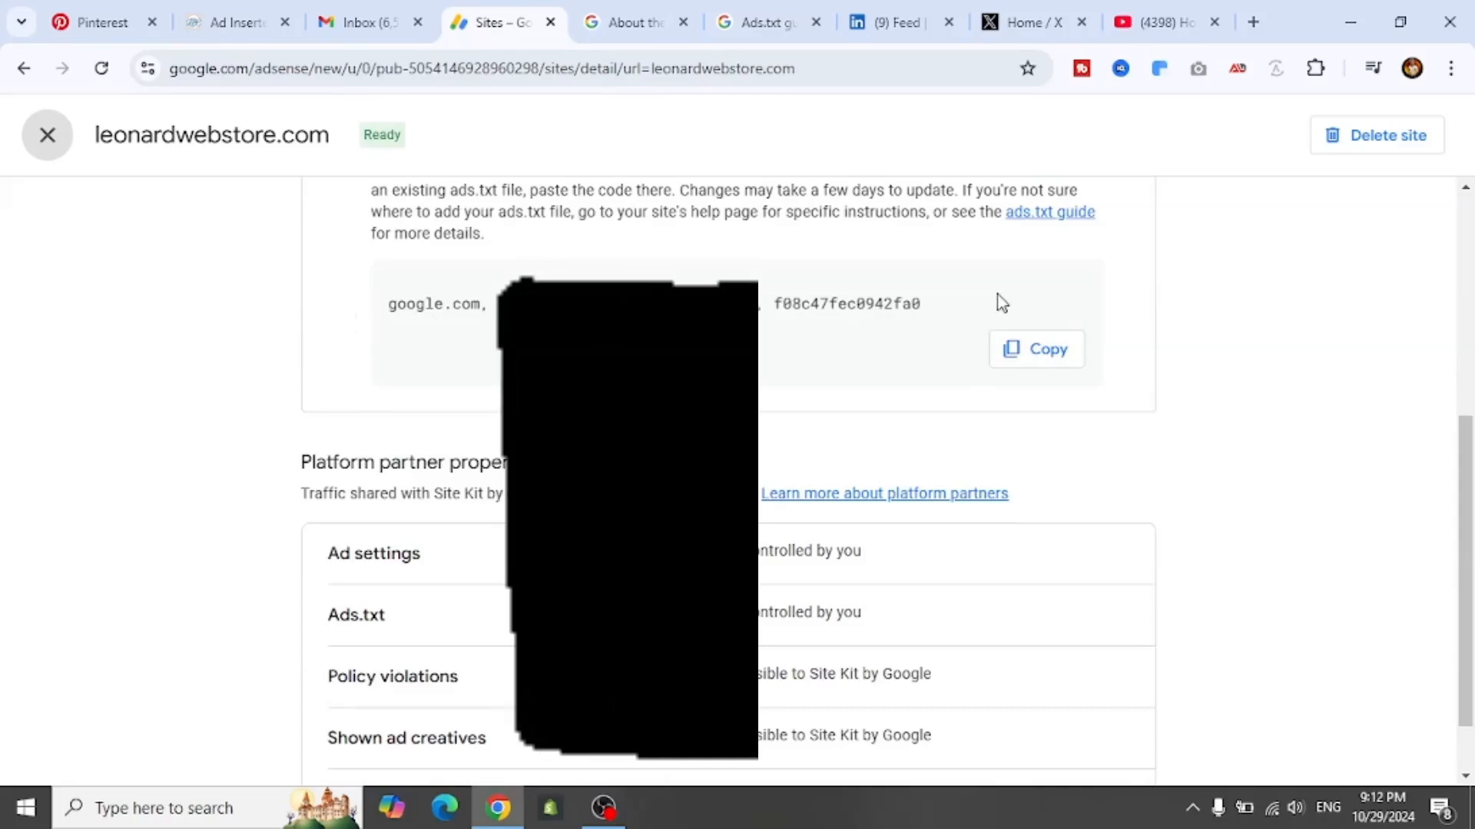
left_click(1054, 365)
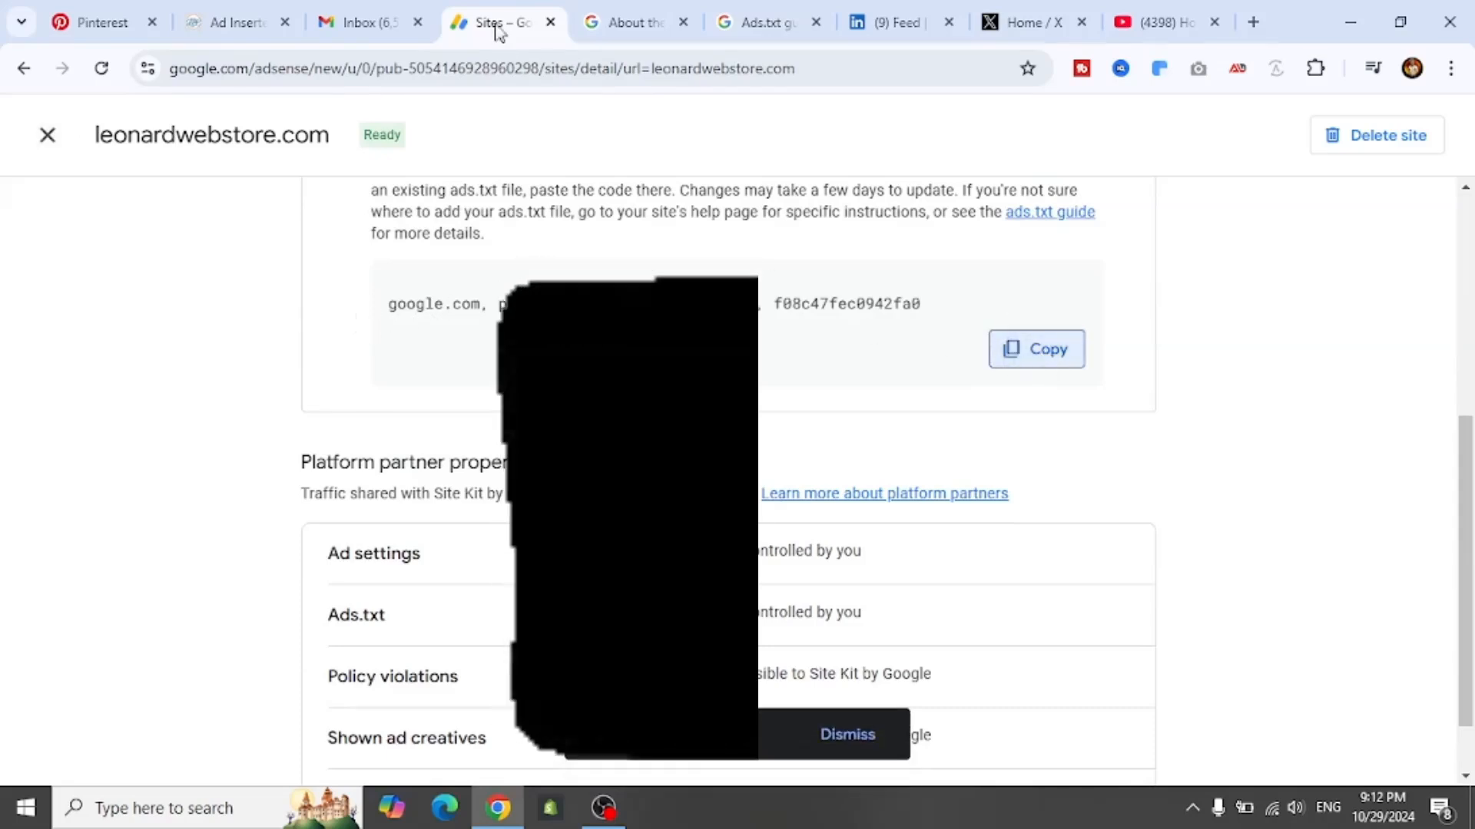
Switch to the site's WordPress dashboard and open the installed plugins page.
left_click(224, 14)
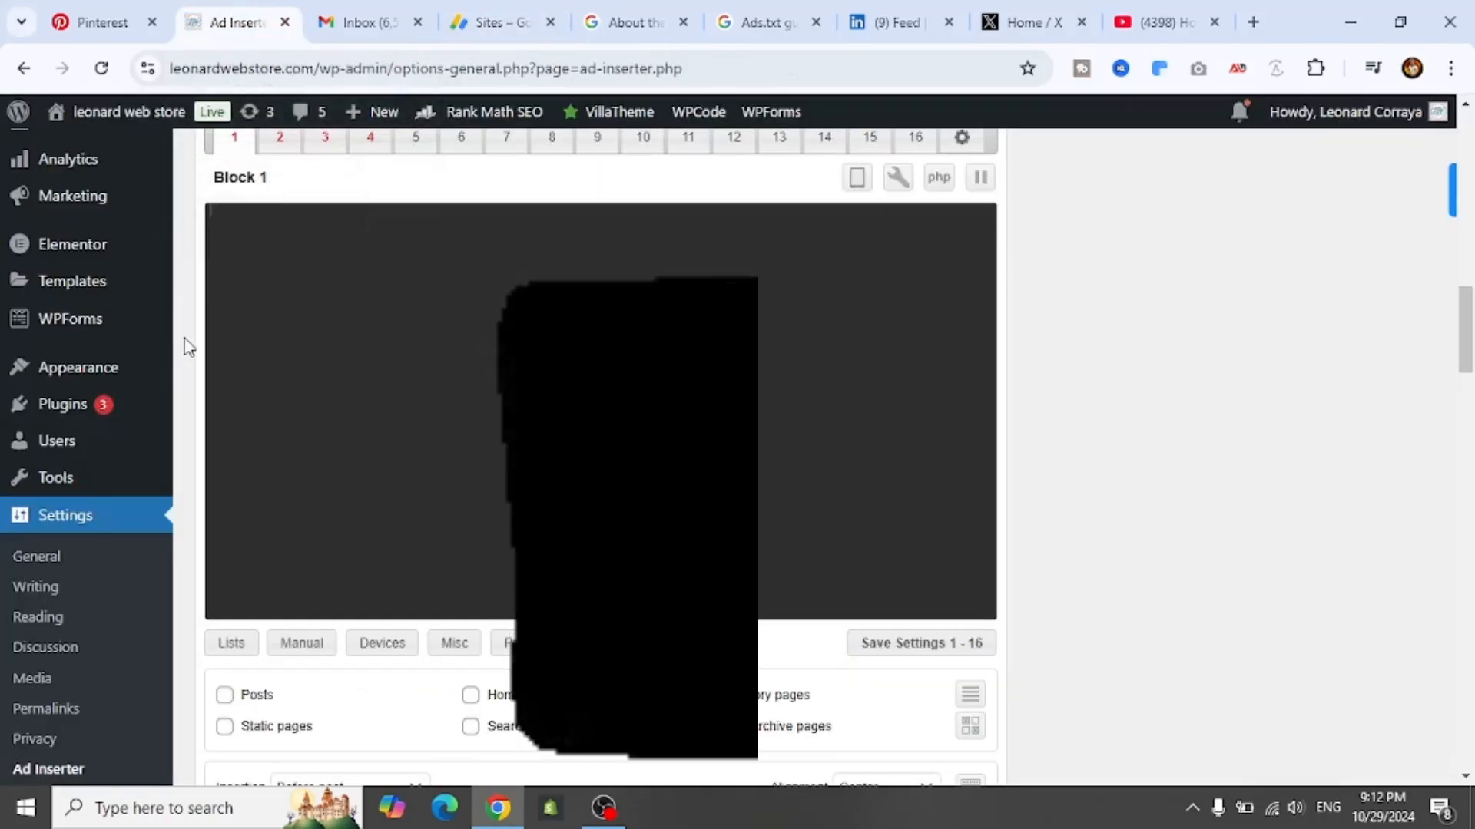
scroll(185, 338, "down", 1)
scroll(185, 338, "up", 2)
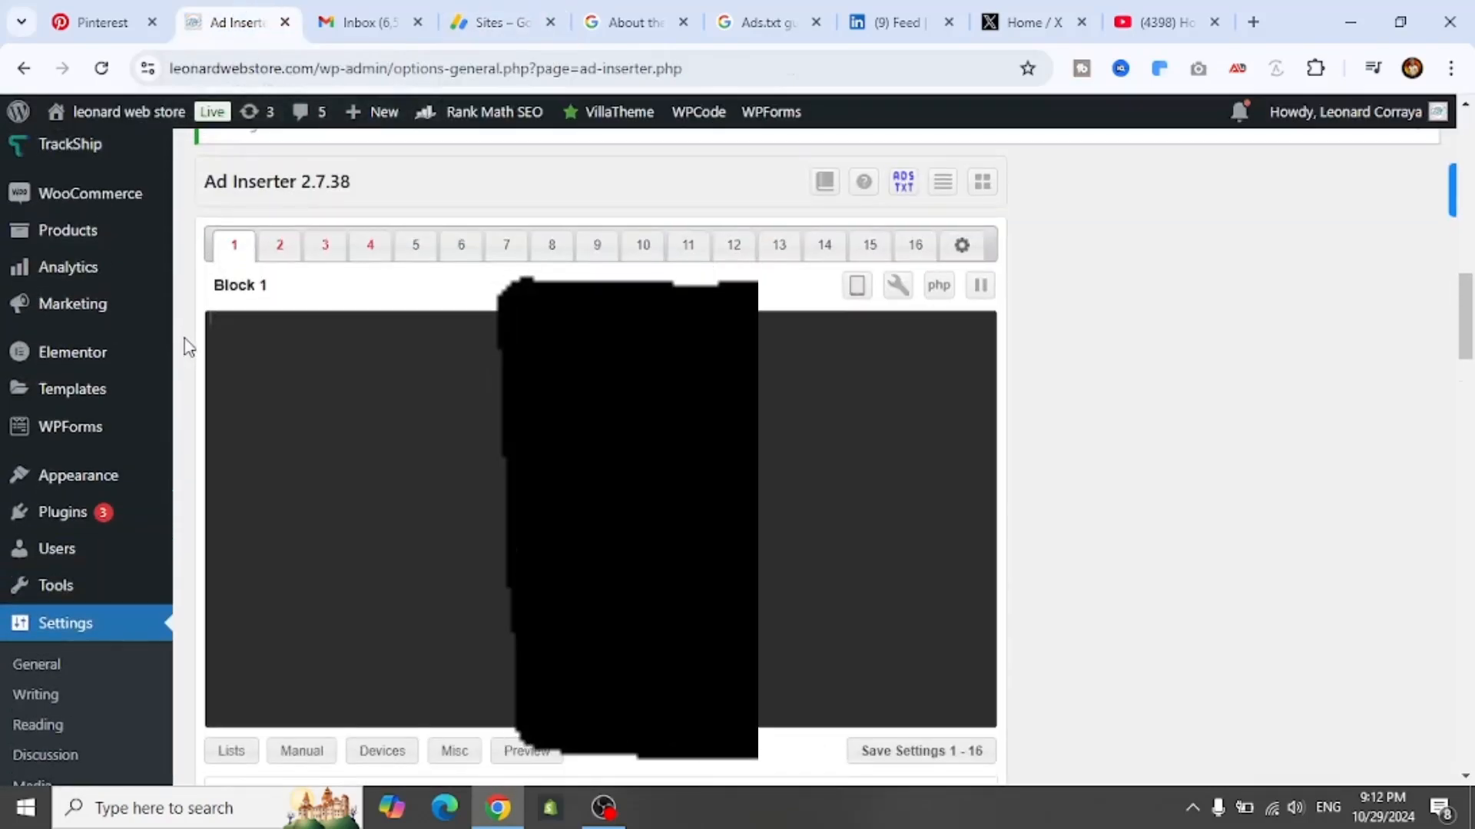
scroll(186, 347, "down", 1)
scroll(185, 347, "up", 3)
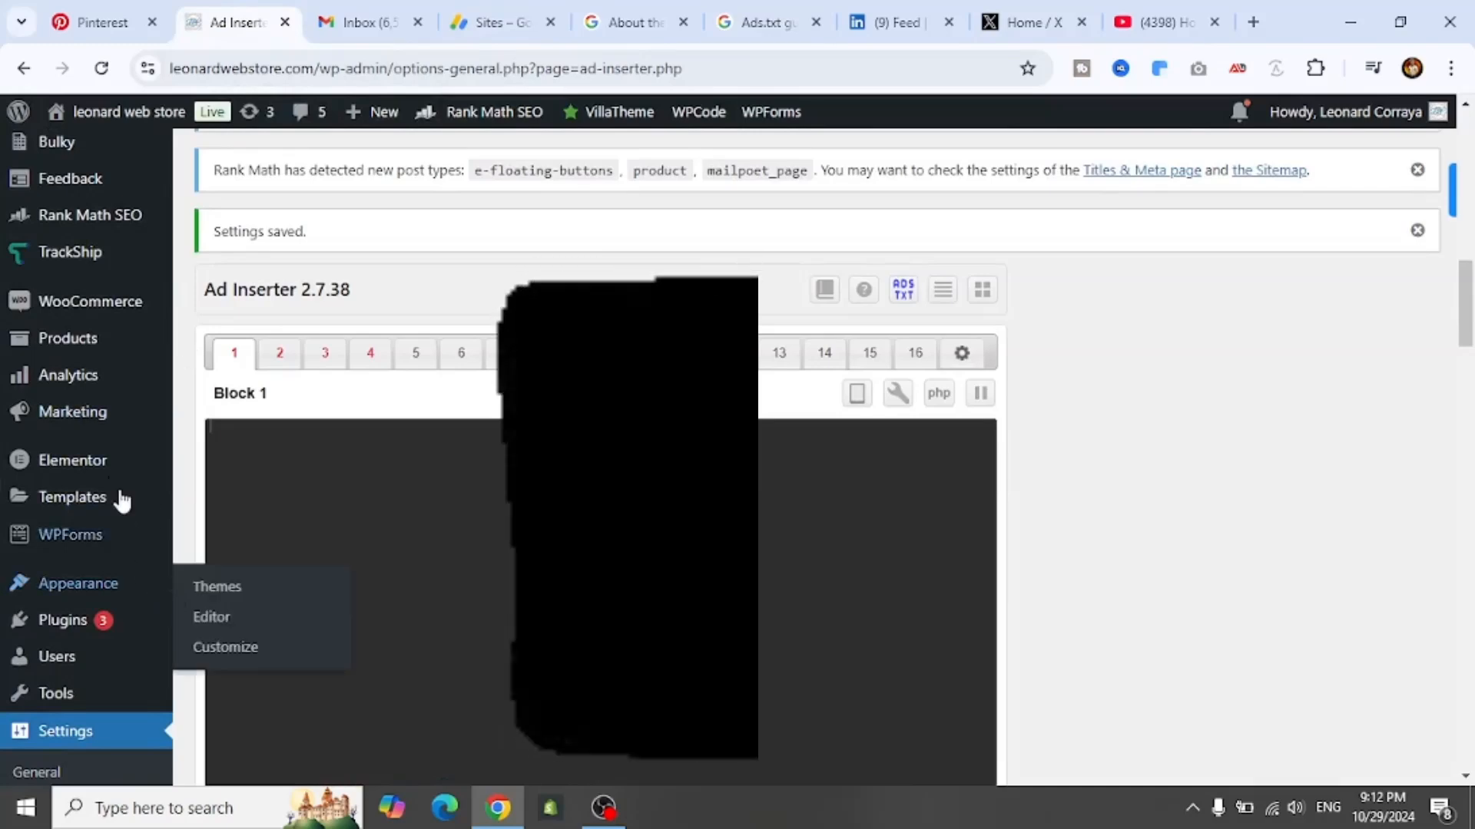
scroll(119, 498, "down", 3)
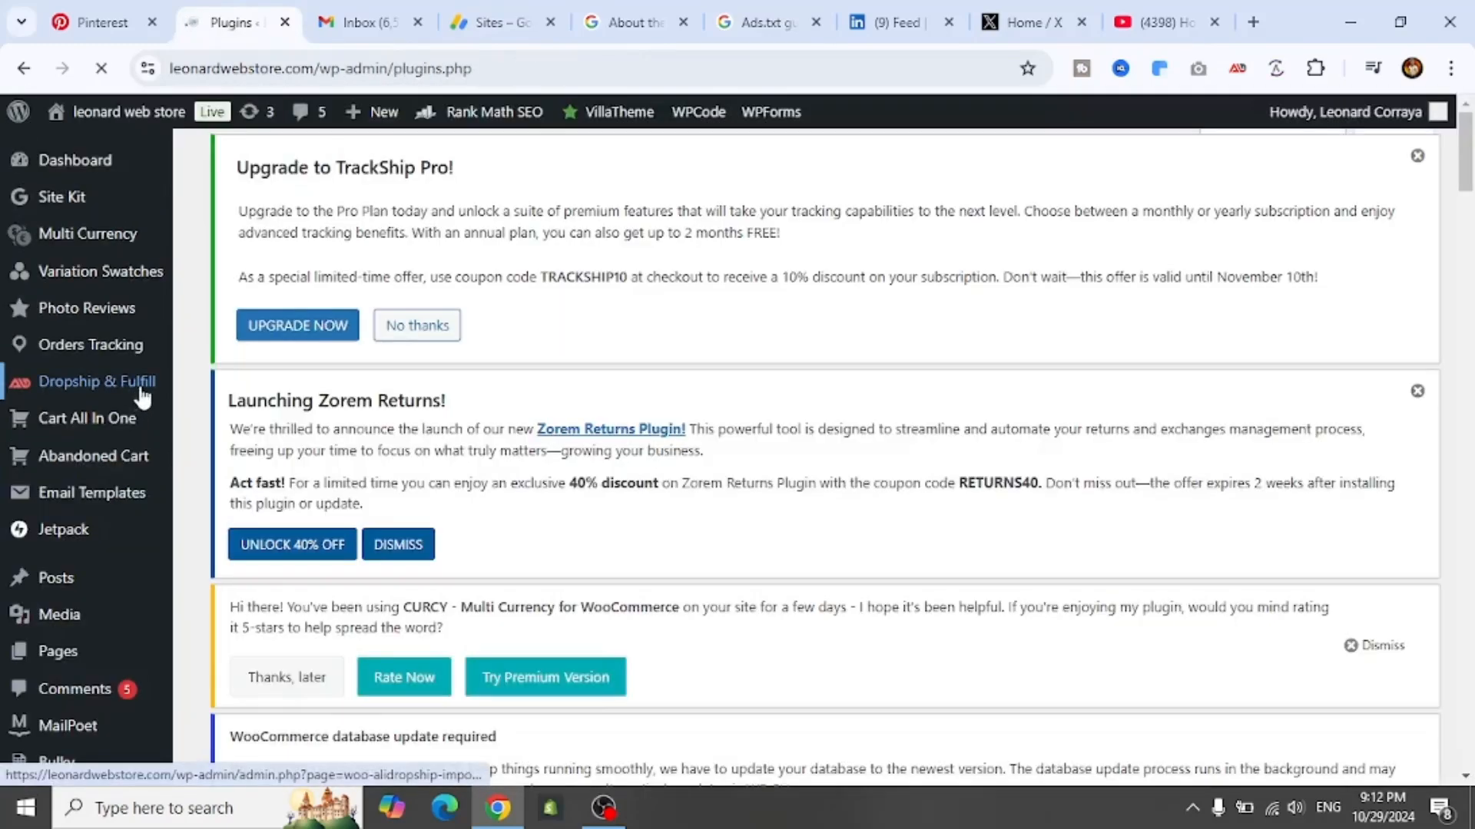
Find Ad Inserter among the installed plugins and open its settings.
scroll(195, 366, "down", 10)
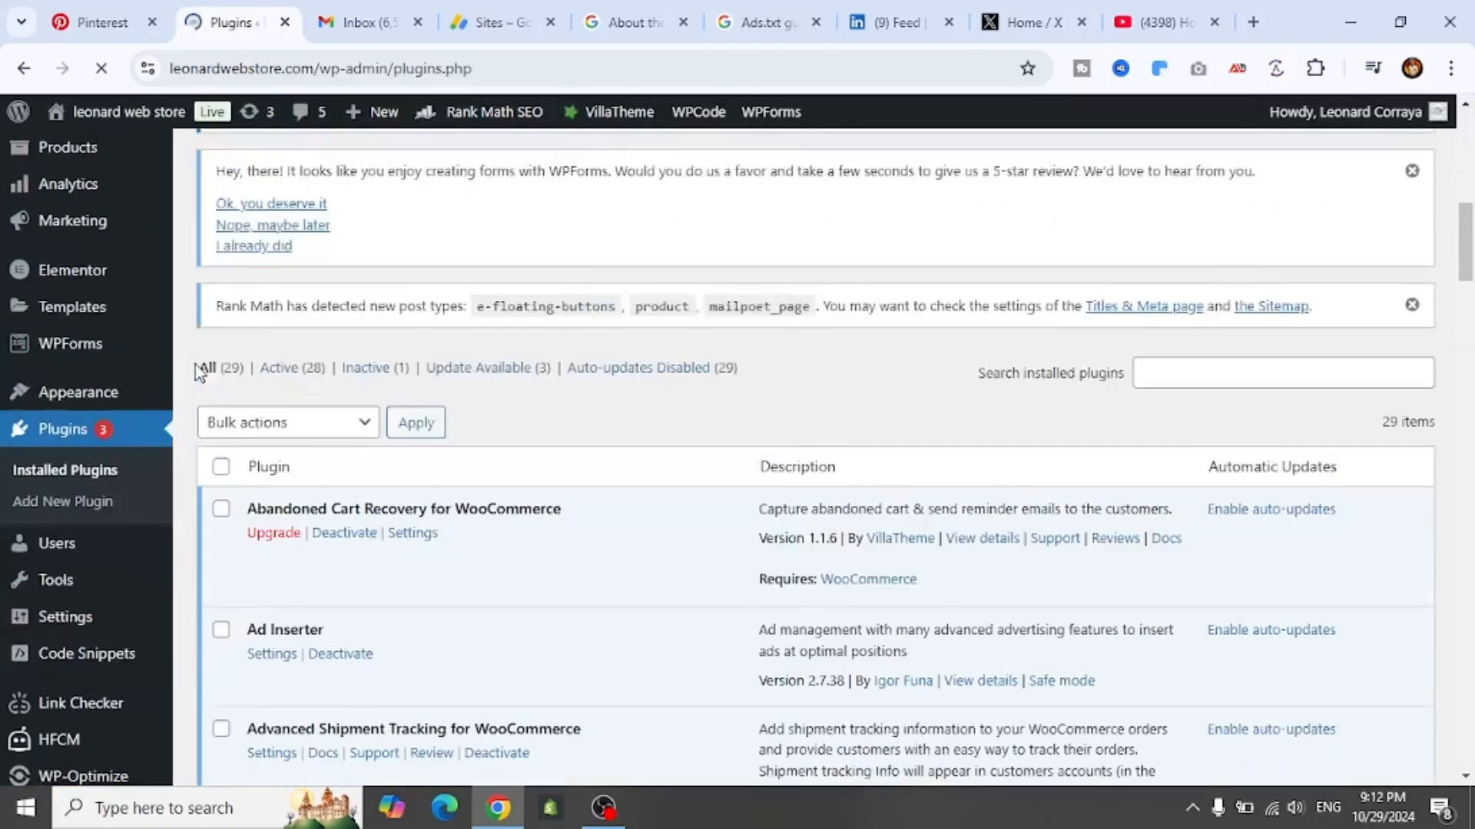
scroll(195, 365, "down", 1)
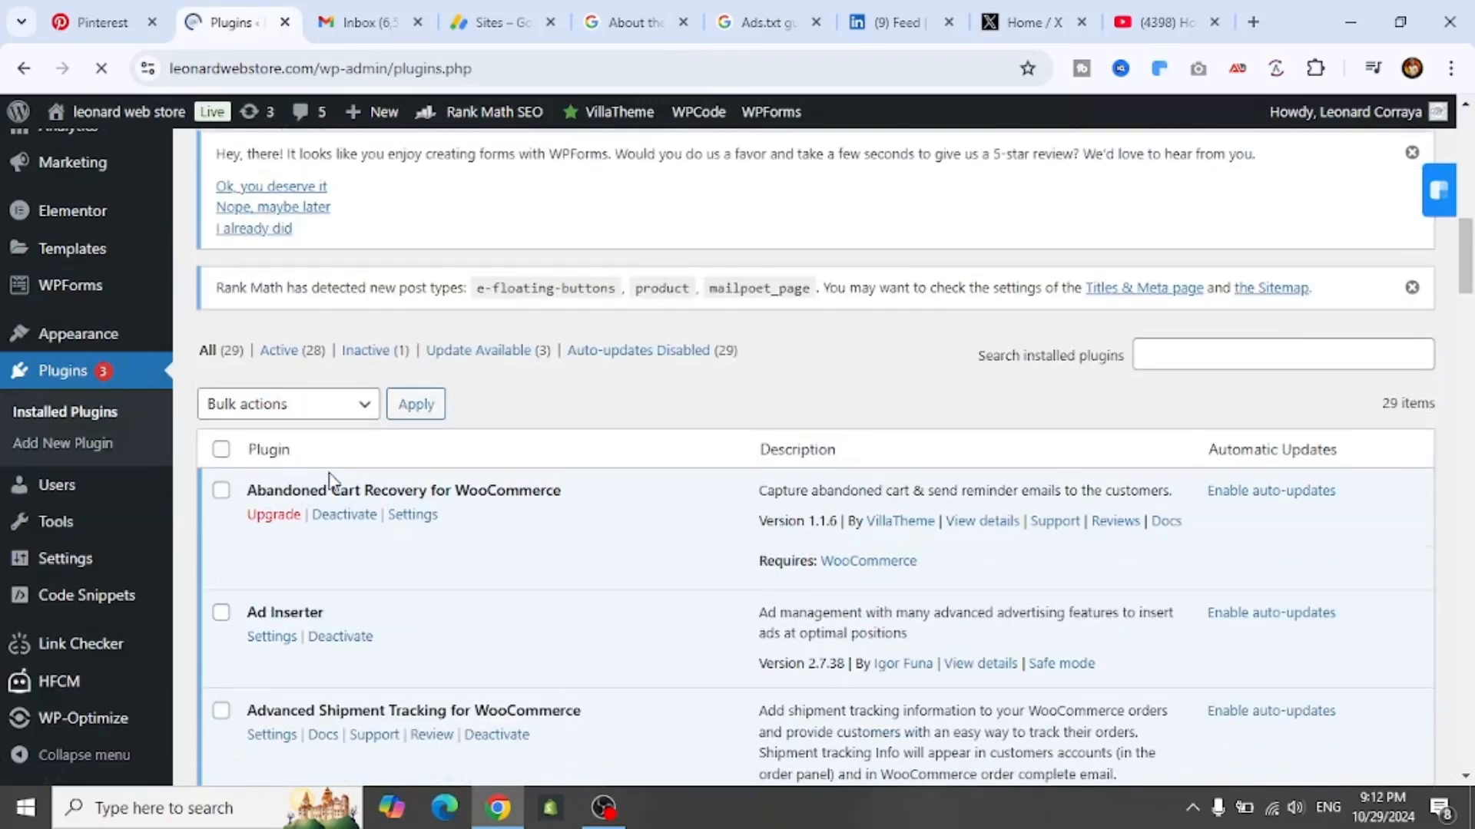
scroll(271, 590, "down", 1)
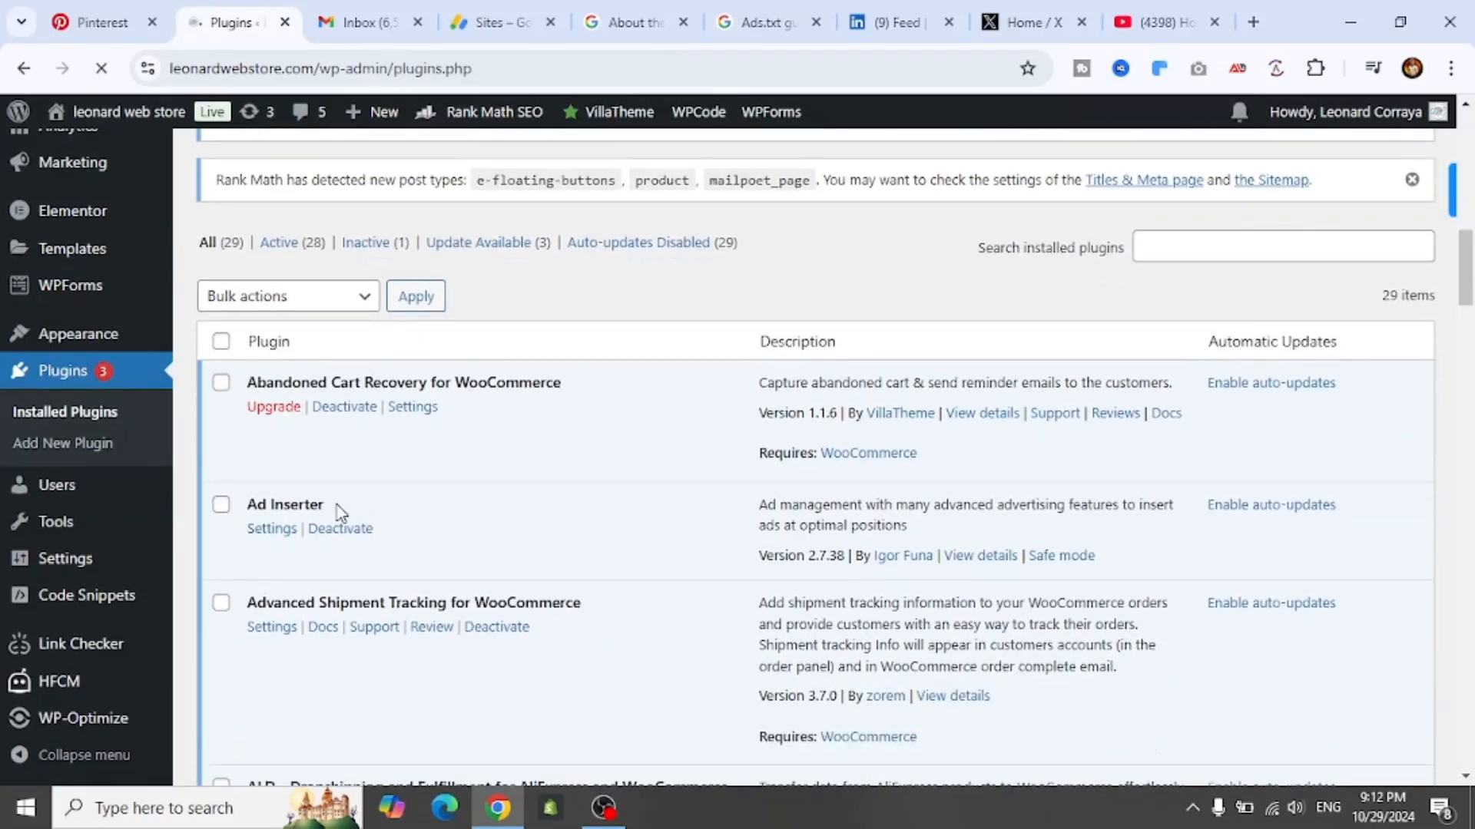
left_click_drag(340, 513, 243, 507)
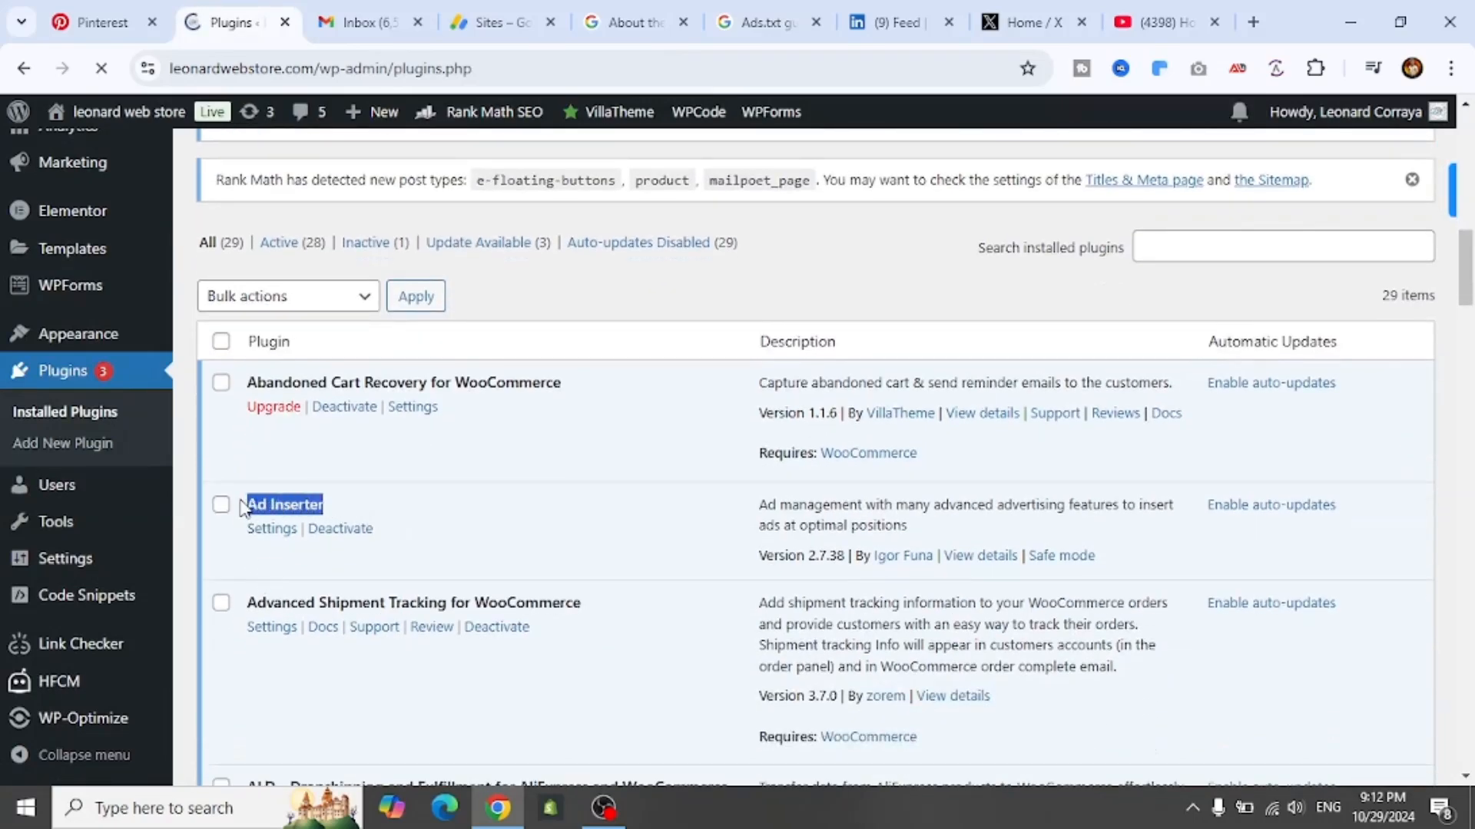
left_click(399, 511)
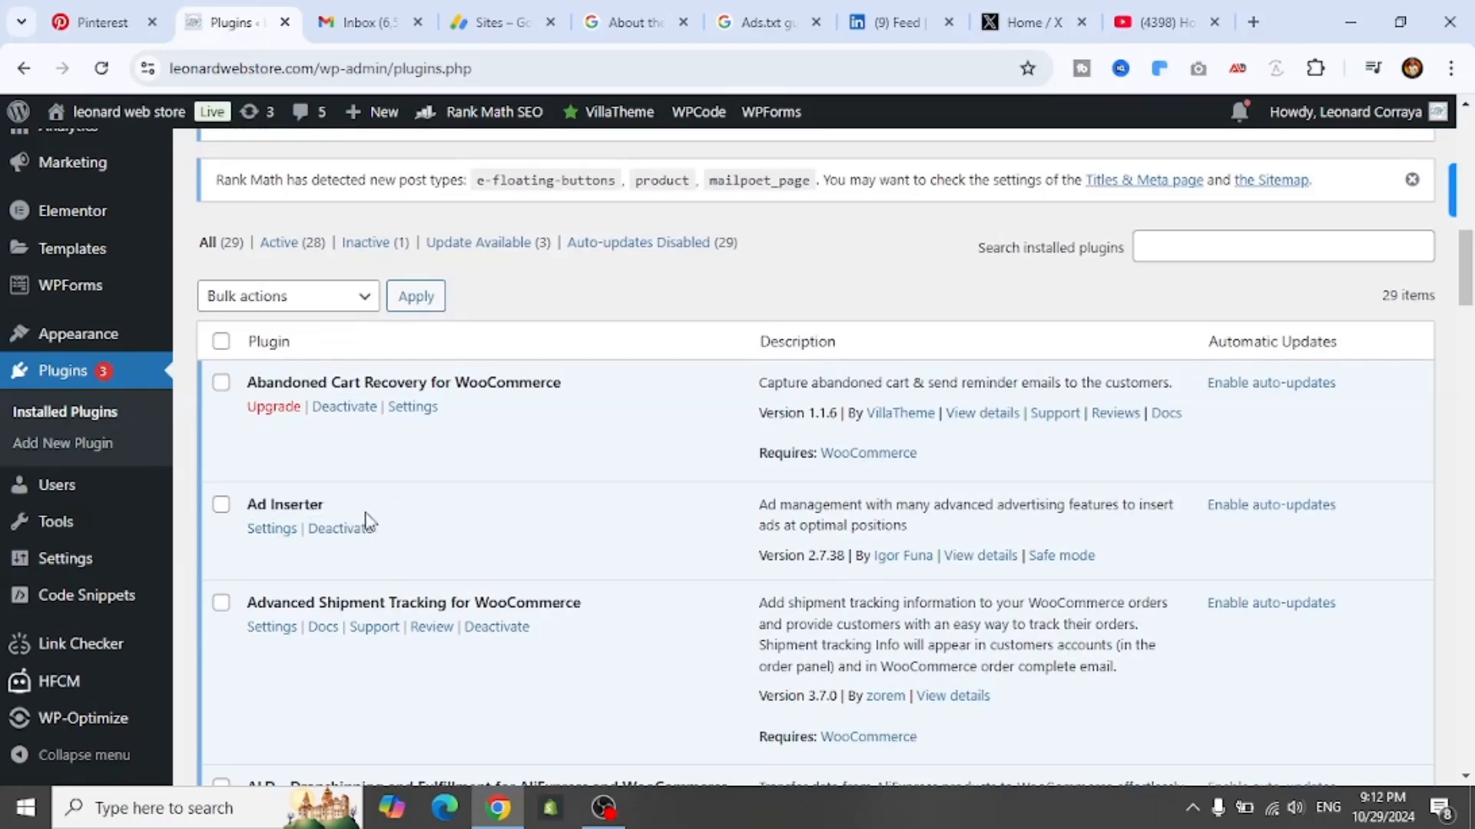
left_click(266, 530)
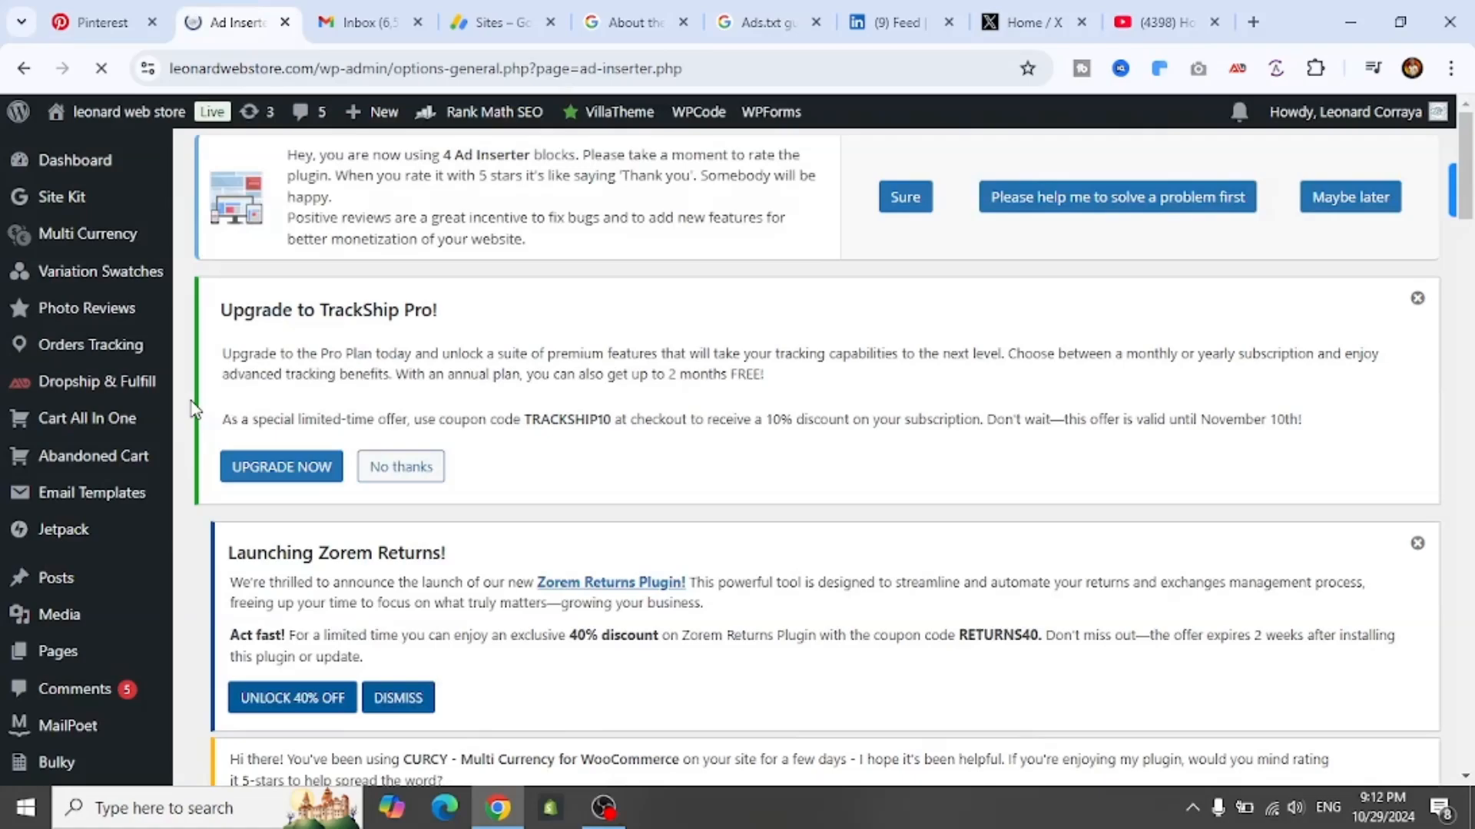
Open the ads.txt file editor in the Ad Inserter settings and go to its empty text area.
scroll(195, 409, "down", 5)
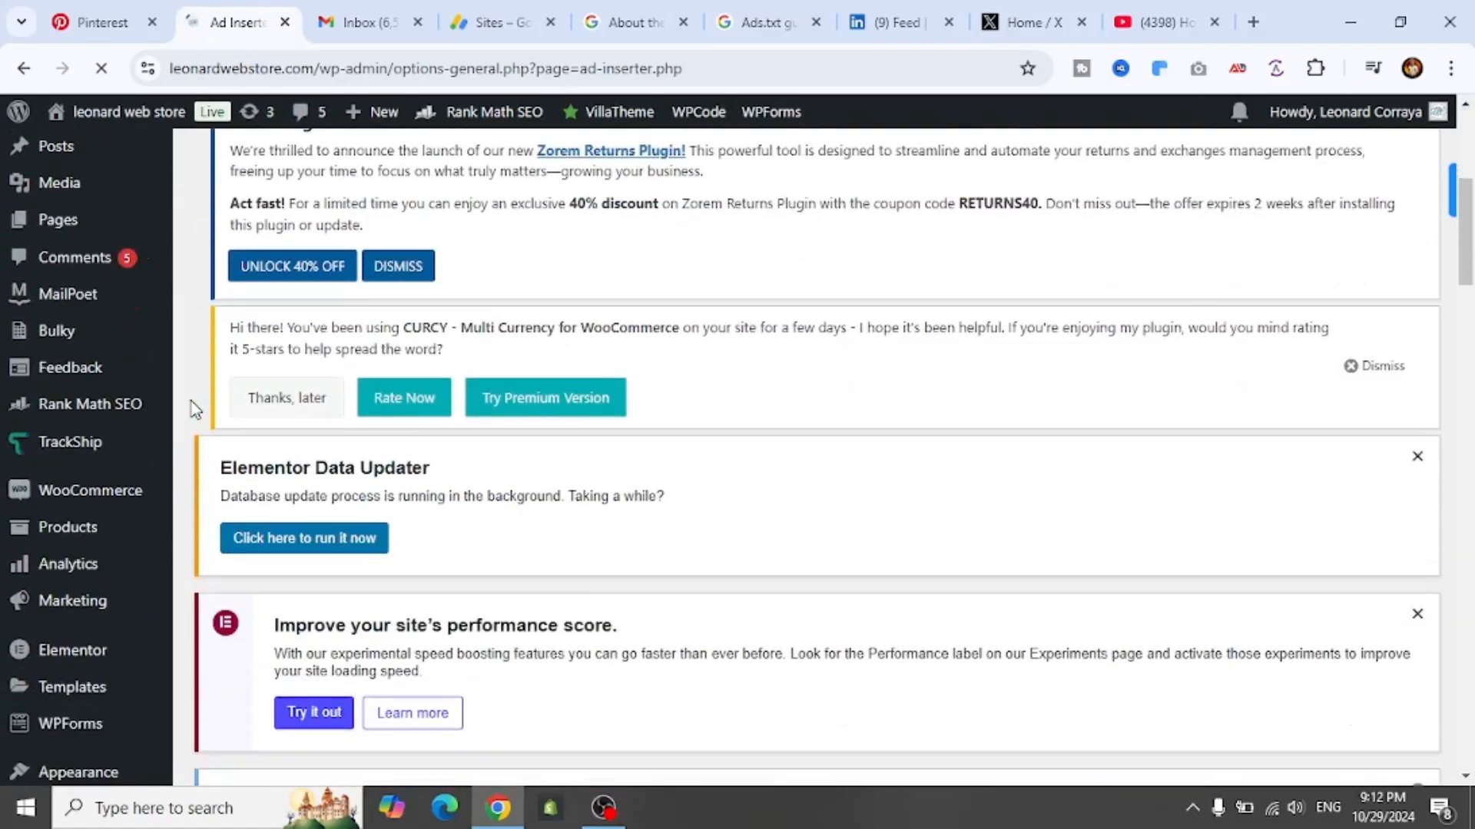
scroll(194, 409, "down", 15)
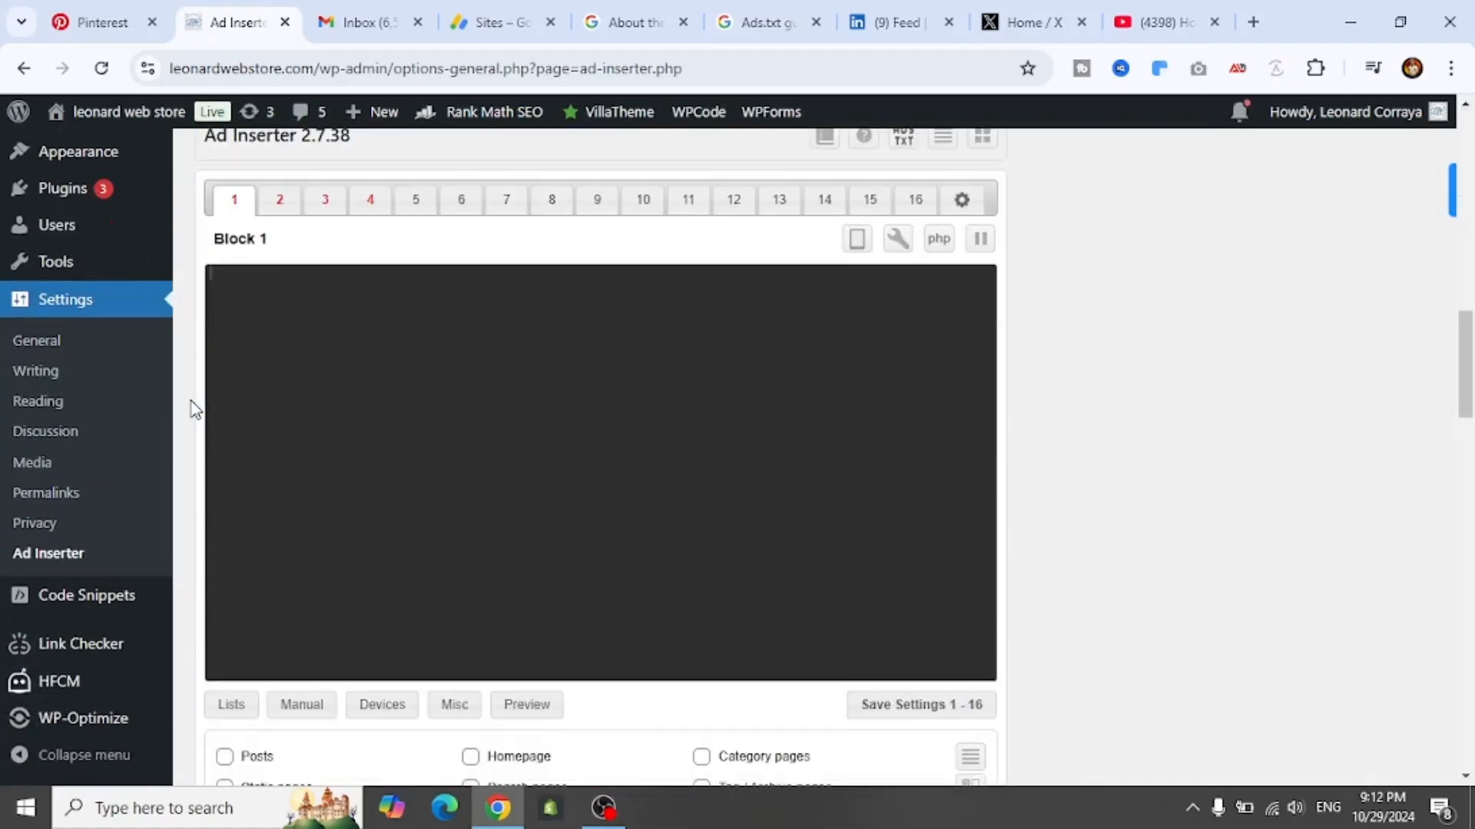
scroll(195, 409, "up", 8)
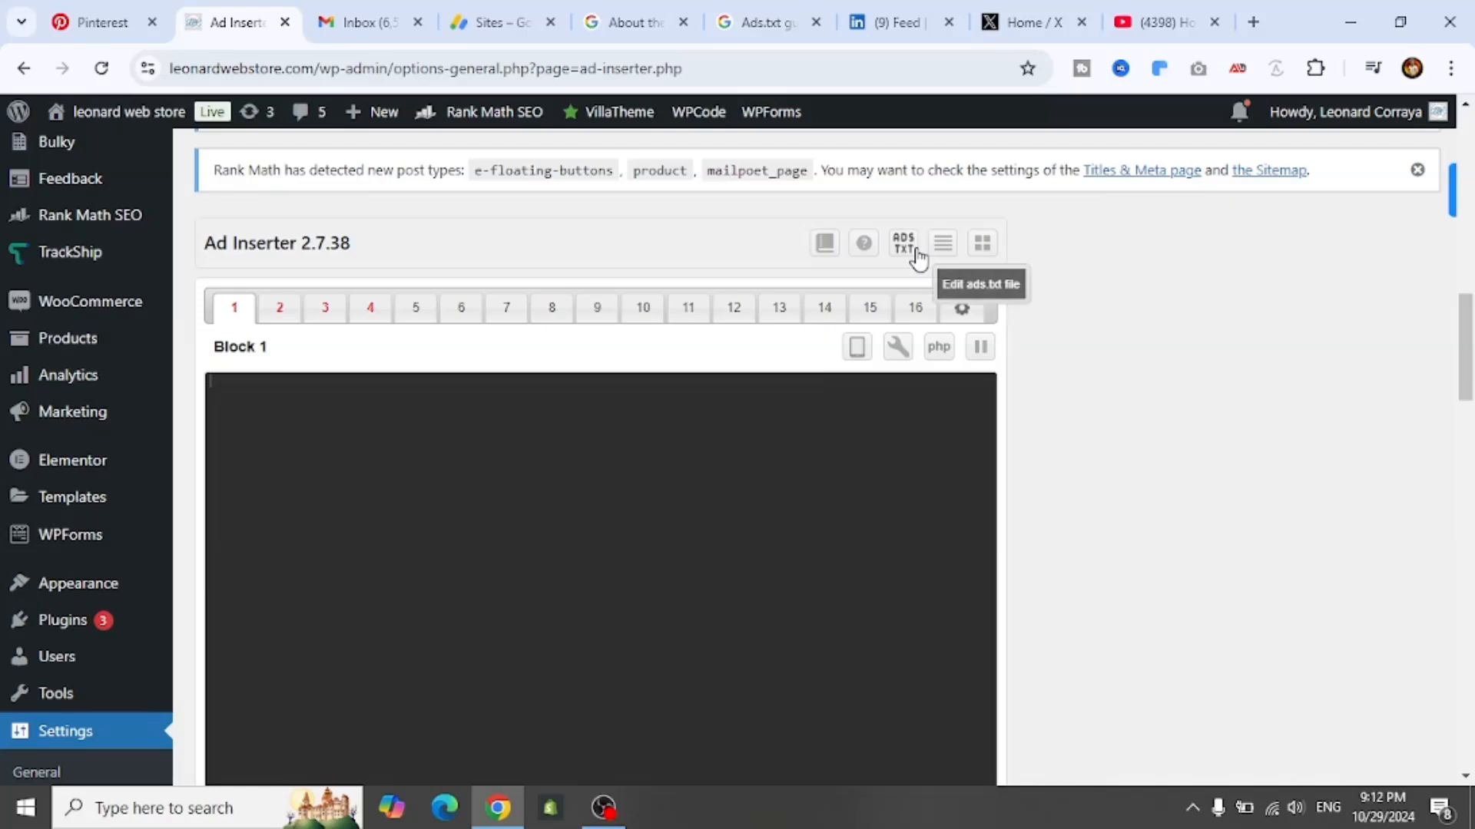
key("ctrl+plus")
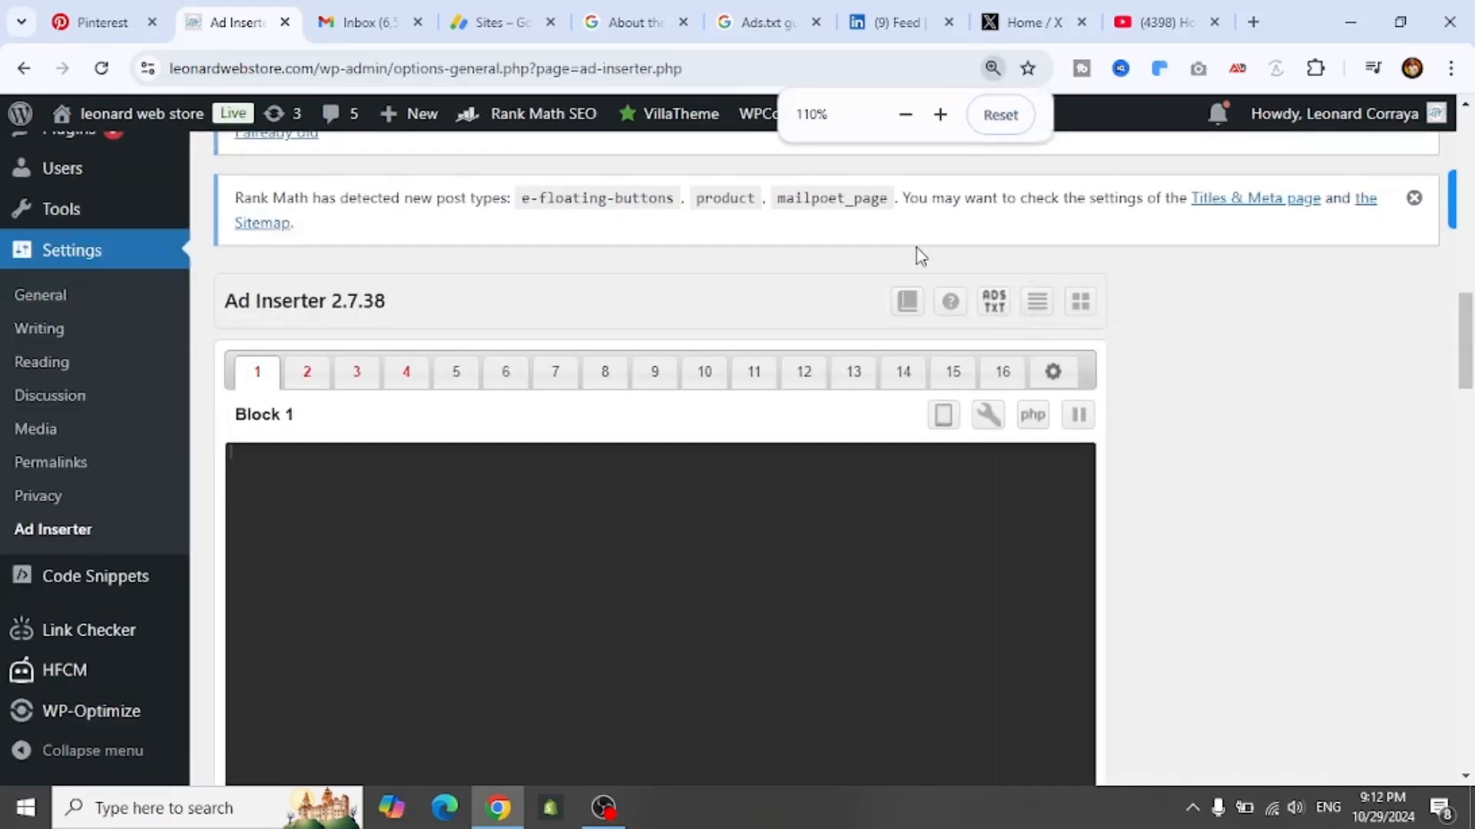
key("ctrl+plus")
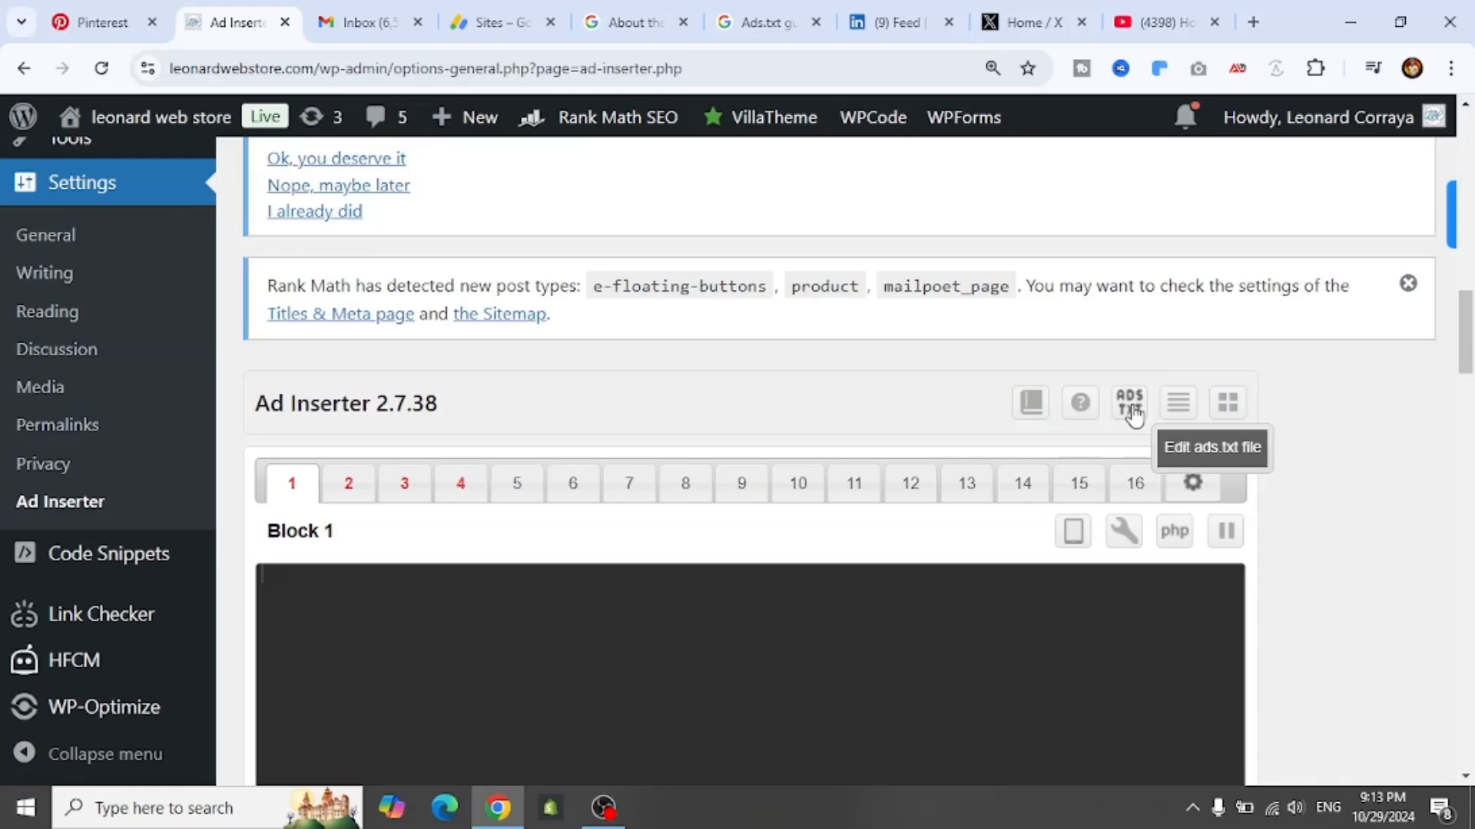
key("ctrl+minus")
key("ctrl+minus")
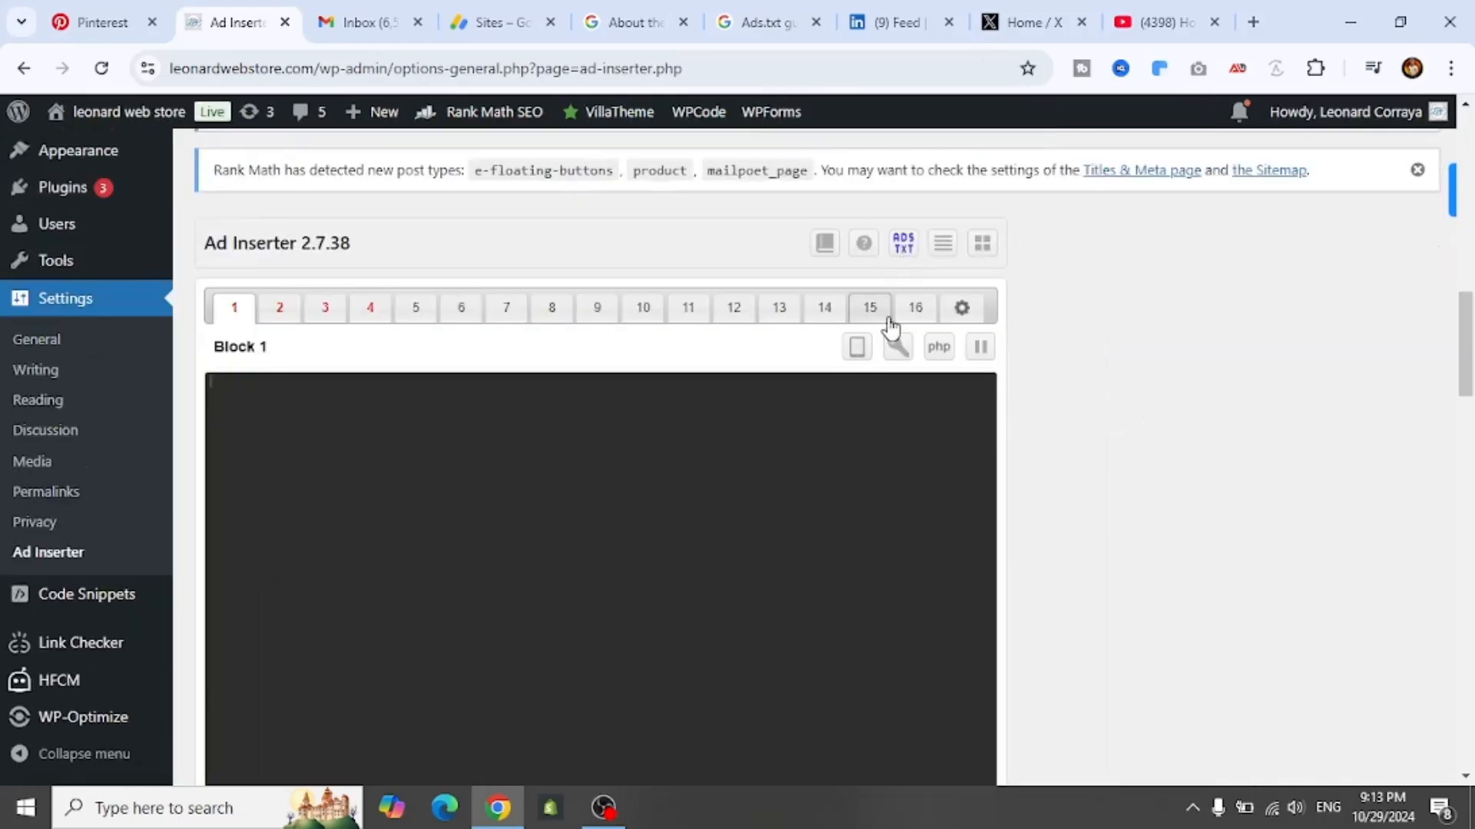
scroll(889, 329, "down", 10)
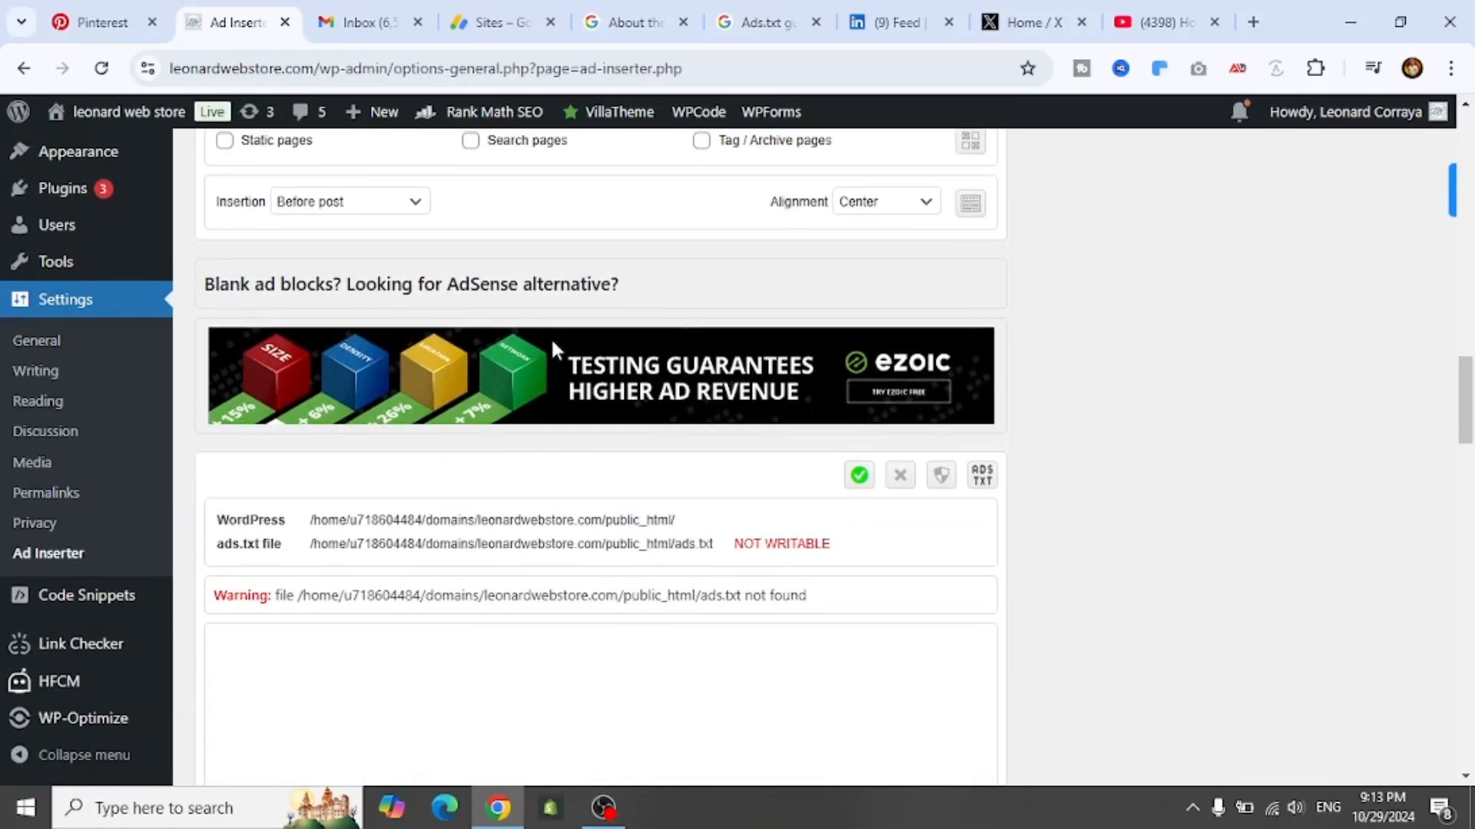
Paste the copied AdSense ads.txt line into the empty ads.txt editor and save the file.
scroll(551, 337, "down", 3)
scroll(371, 382, "down", 3)
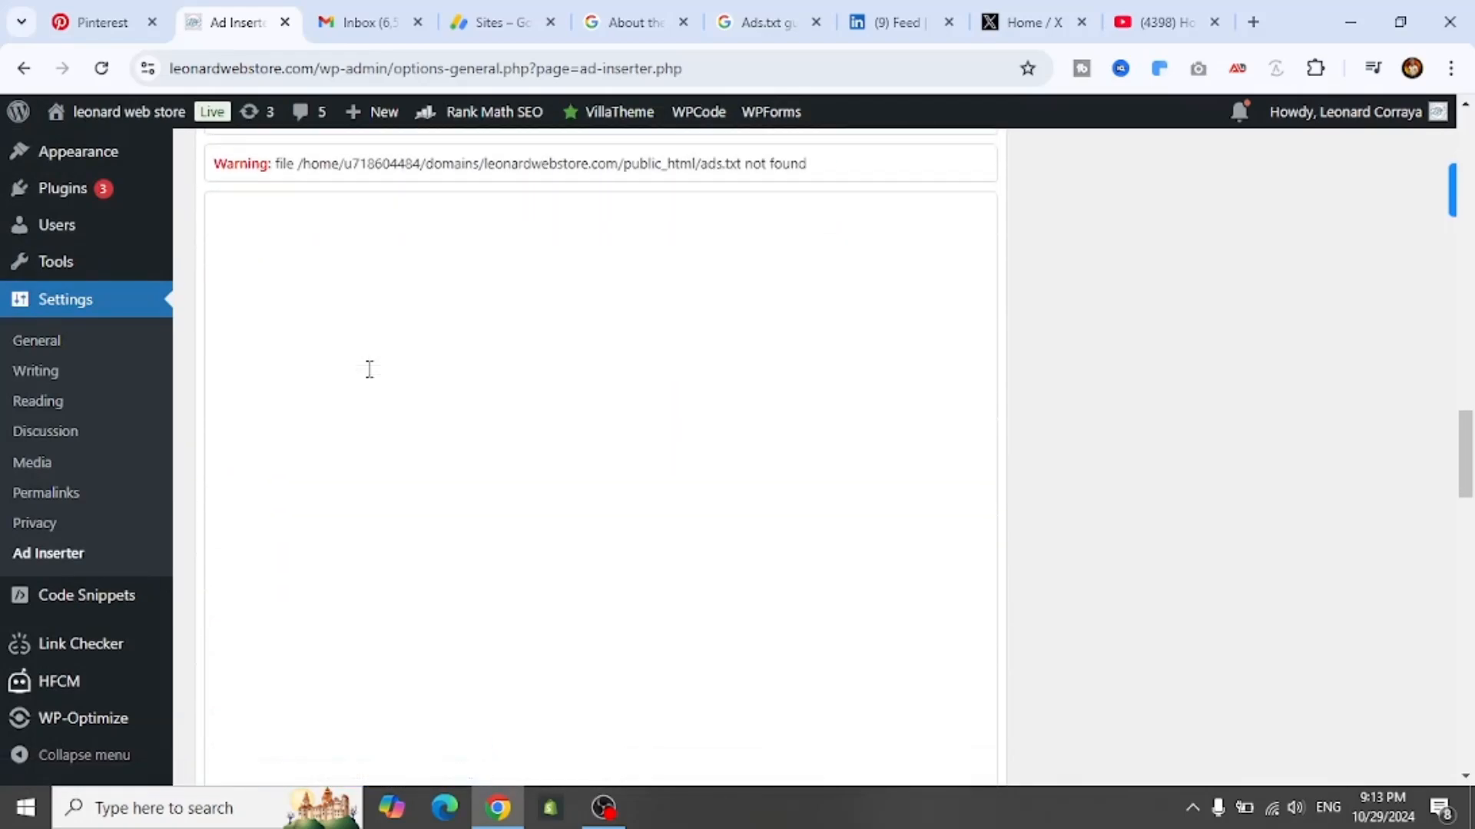
left_click(225, 209)
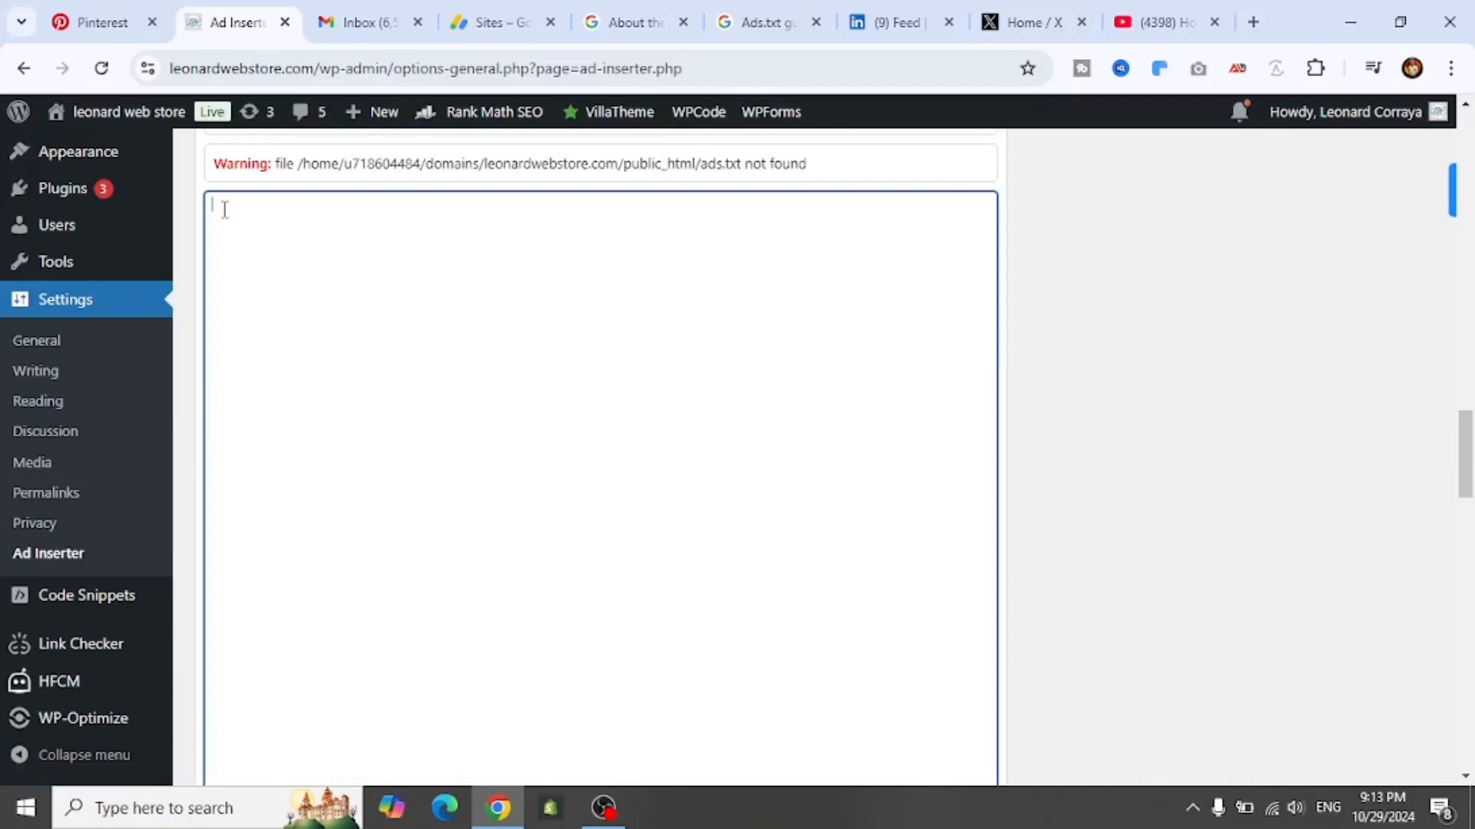
scroll(231, 244, "down", 1)
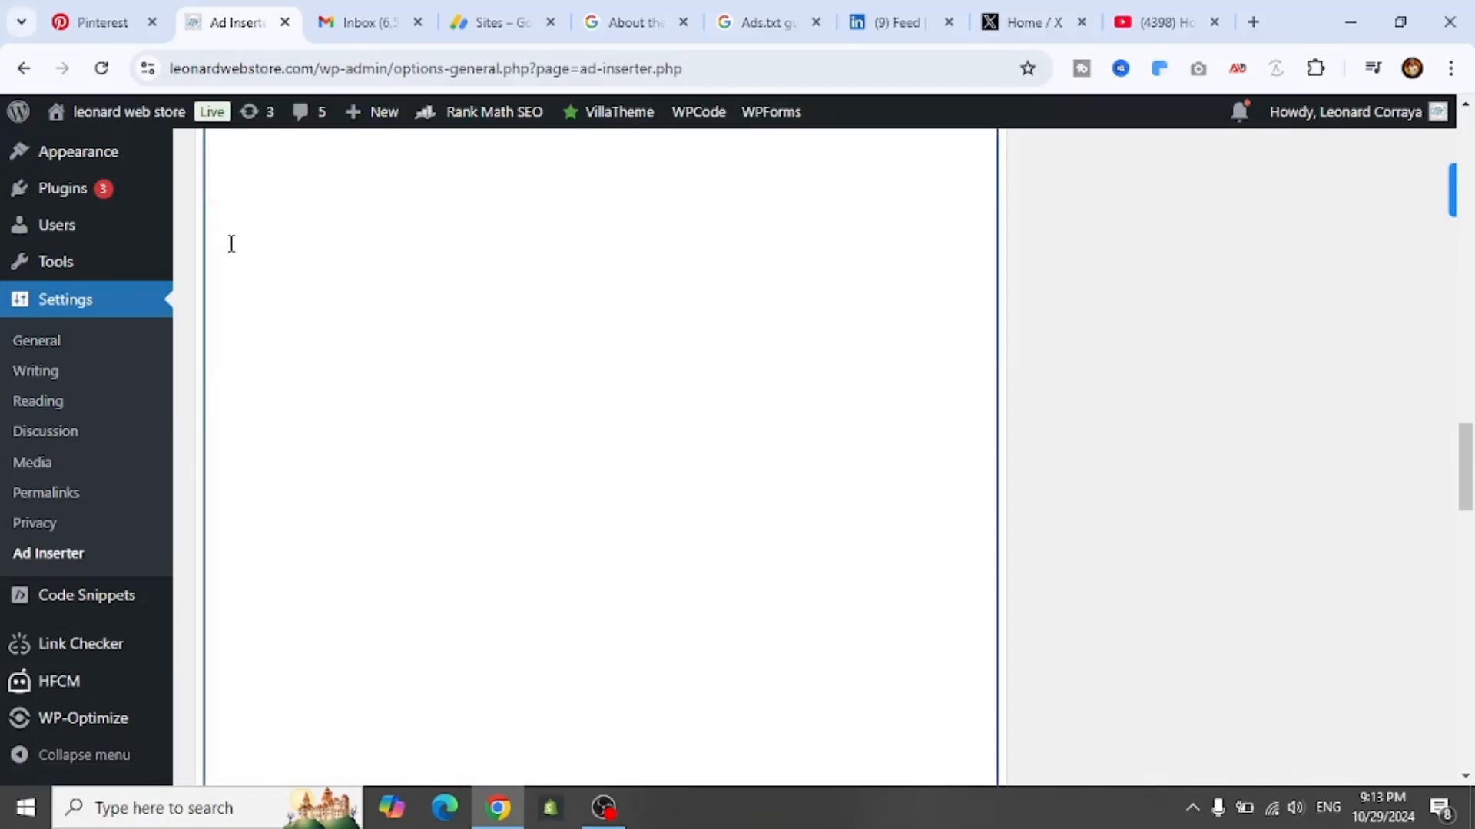
scroll(231, 243, "down", 15)
scroll(231, 247, "up", 10)
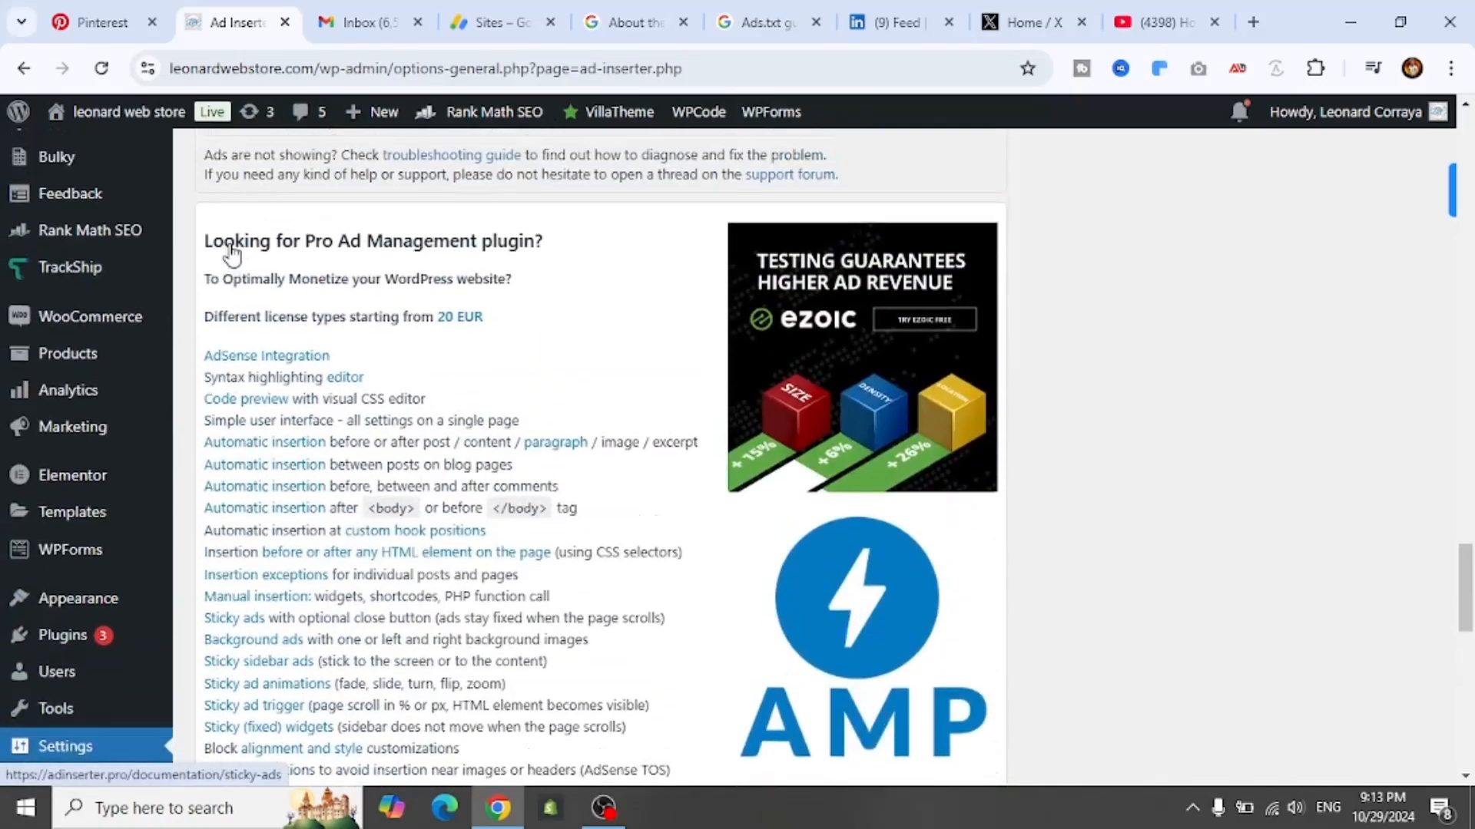
scroll(231, 253, "up", 8)
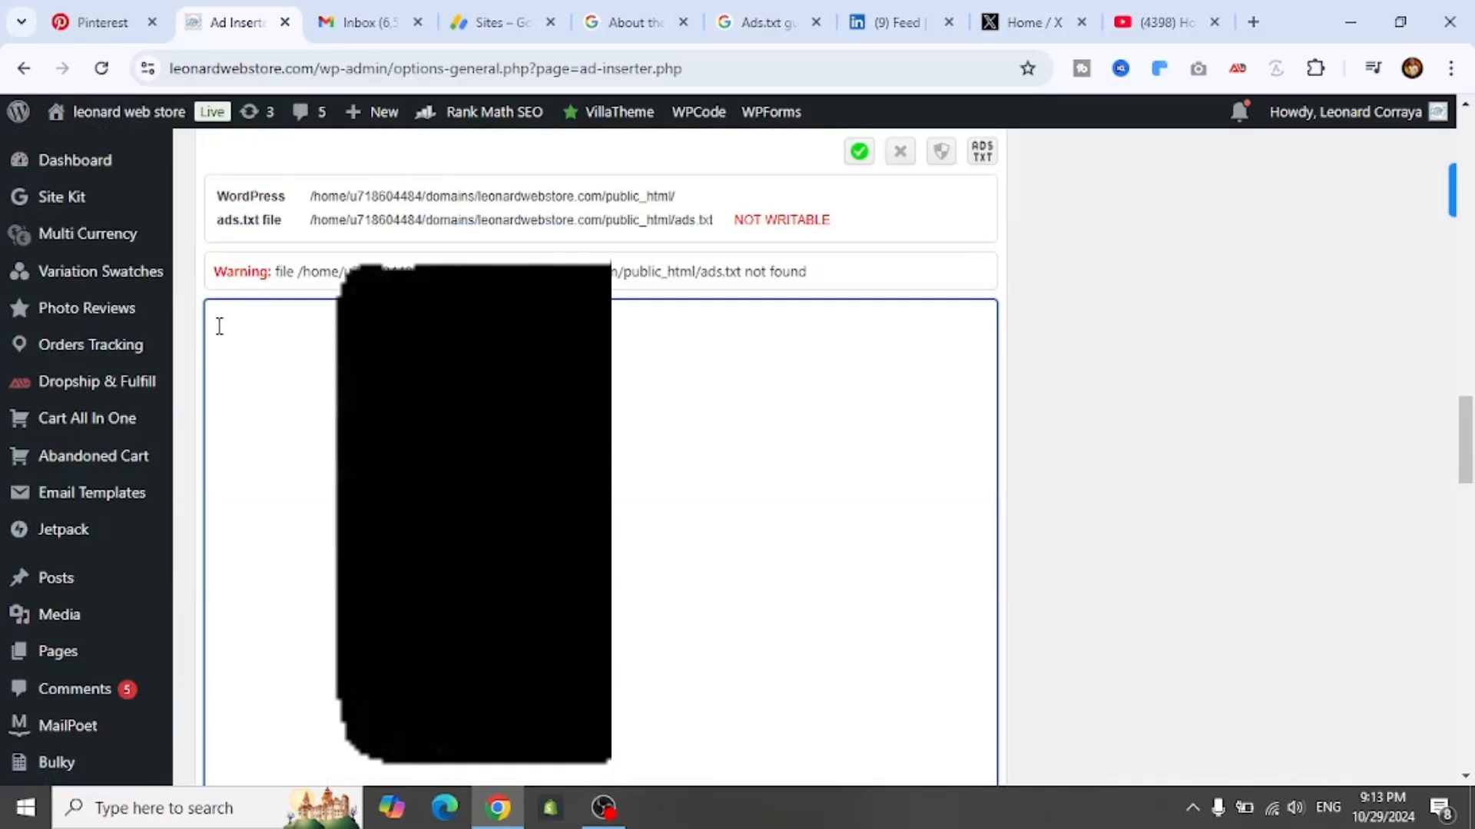
right_click(219, 327)
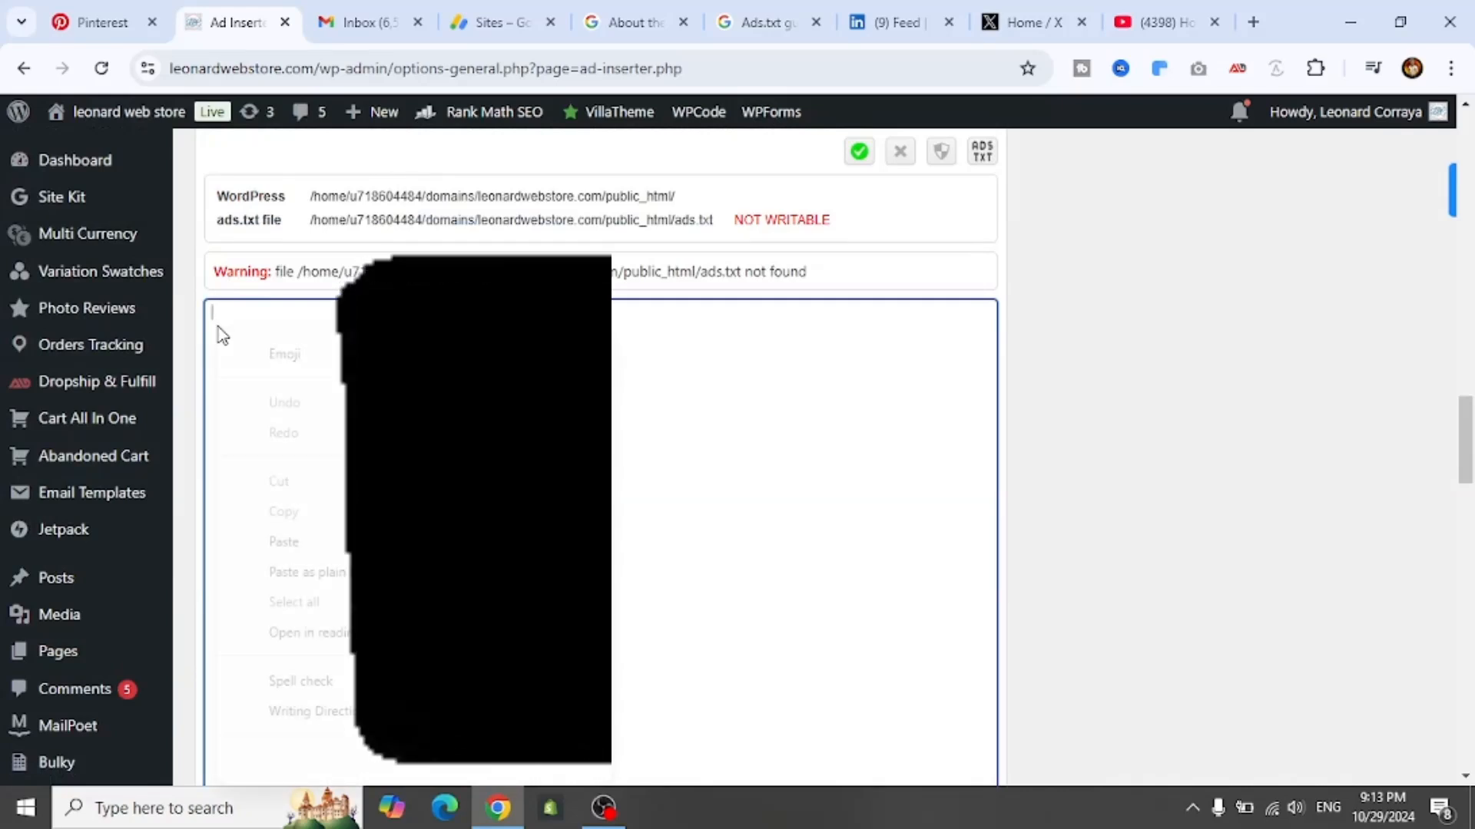
left_click(284, 541)
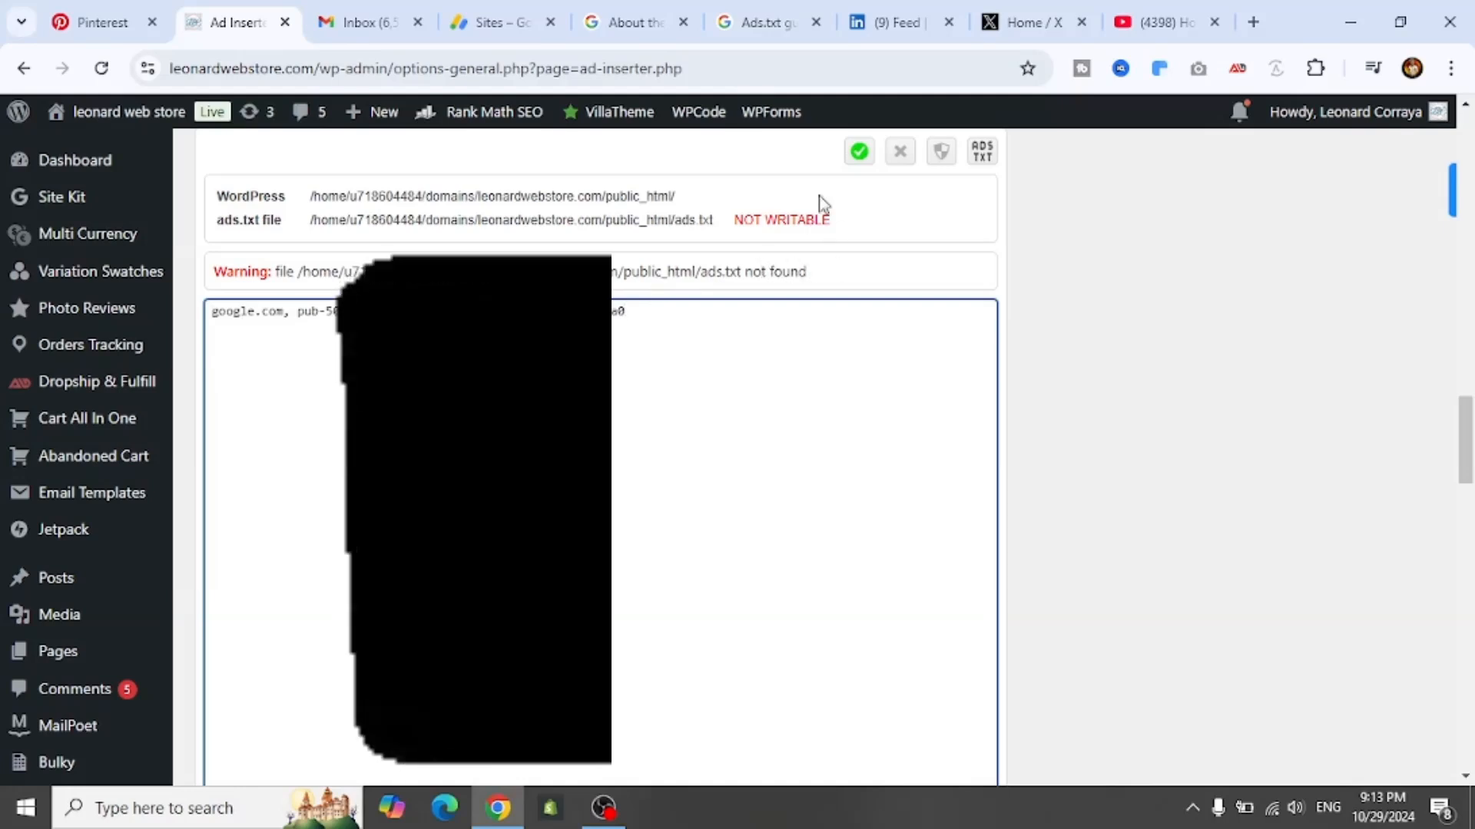
left_click(860, 154)
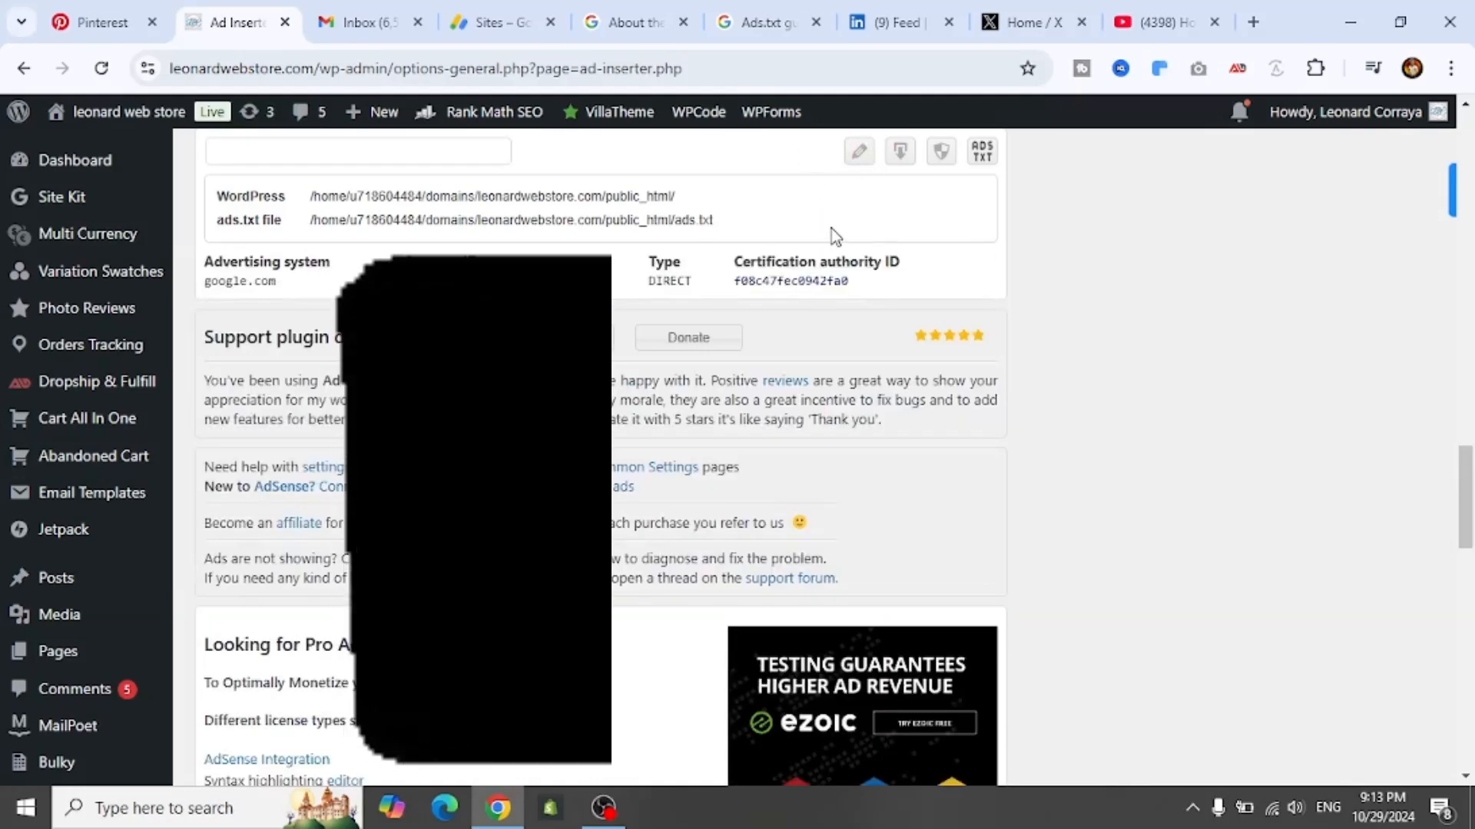
Review the saved ads.txt entry and look through the rest of the Ad Inserter settings page.
scroll(833, 235, "up", 1)
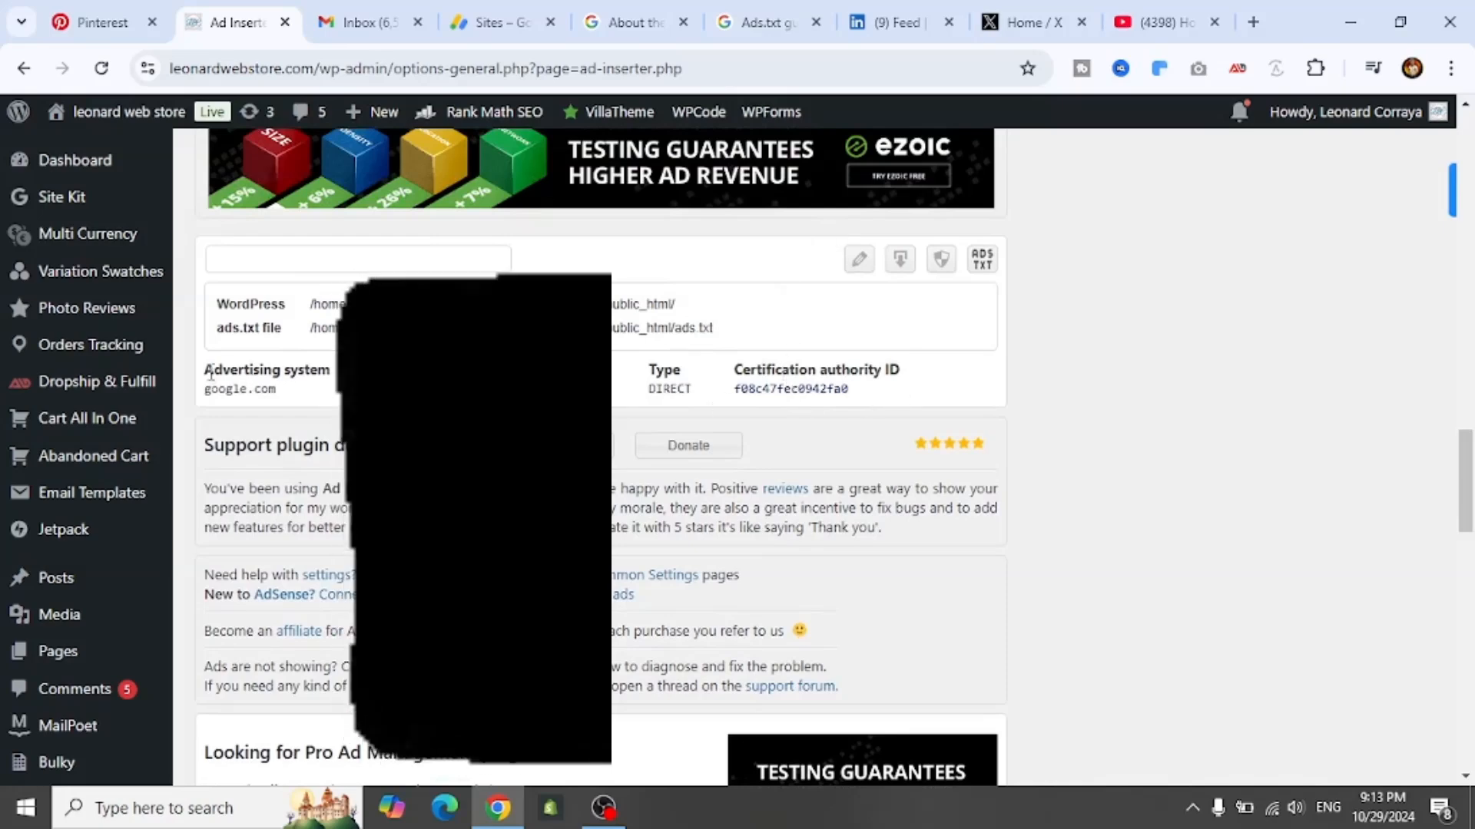
scroll(214, 362, "up", 10)
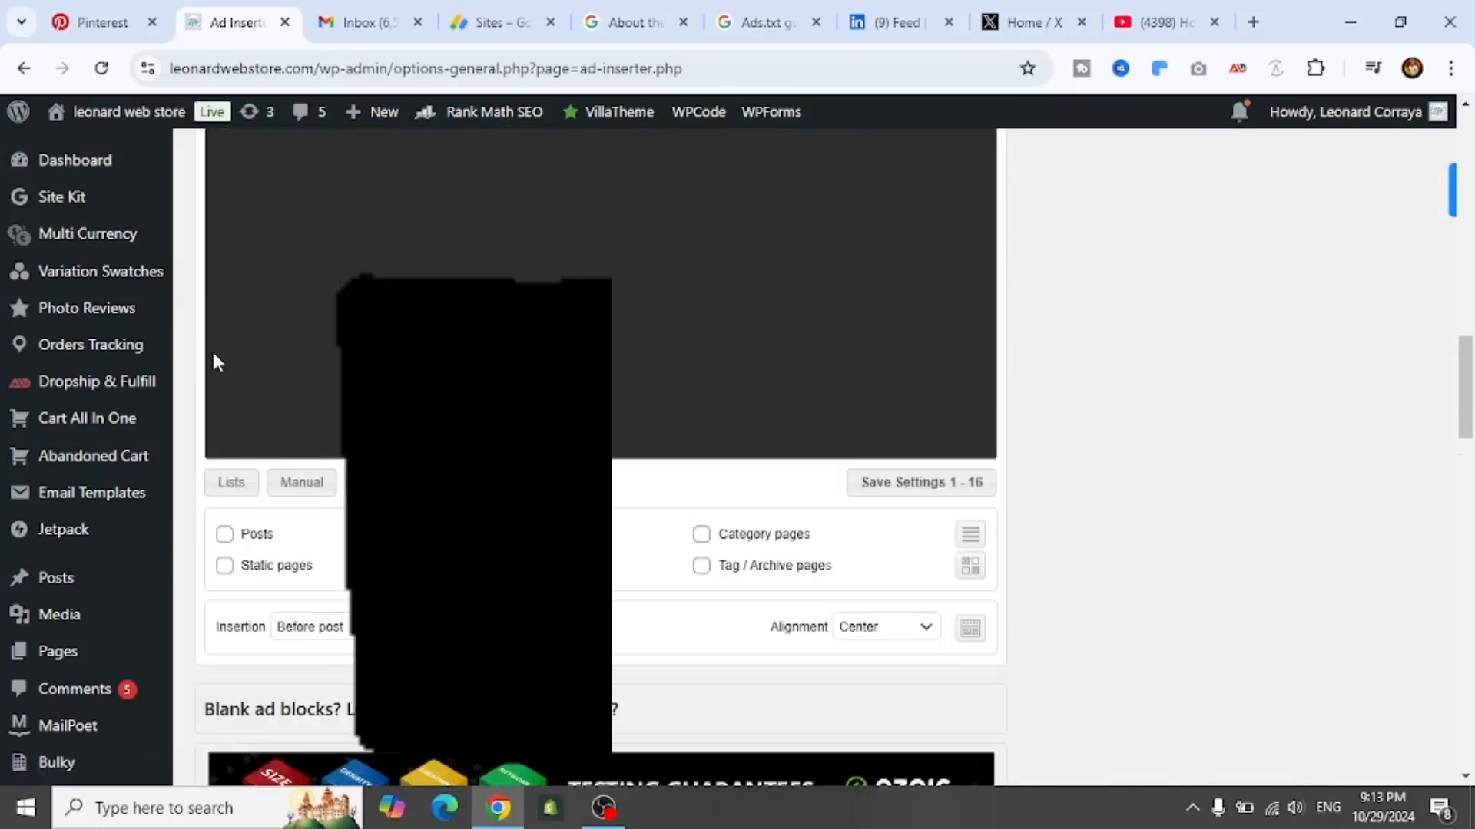
scroll(217, 361, "up", 2)
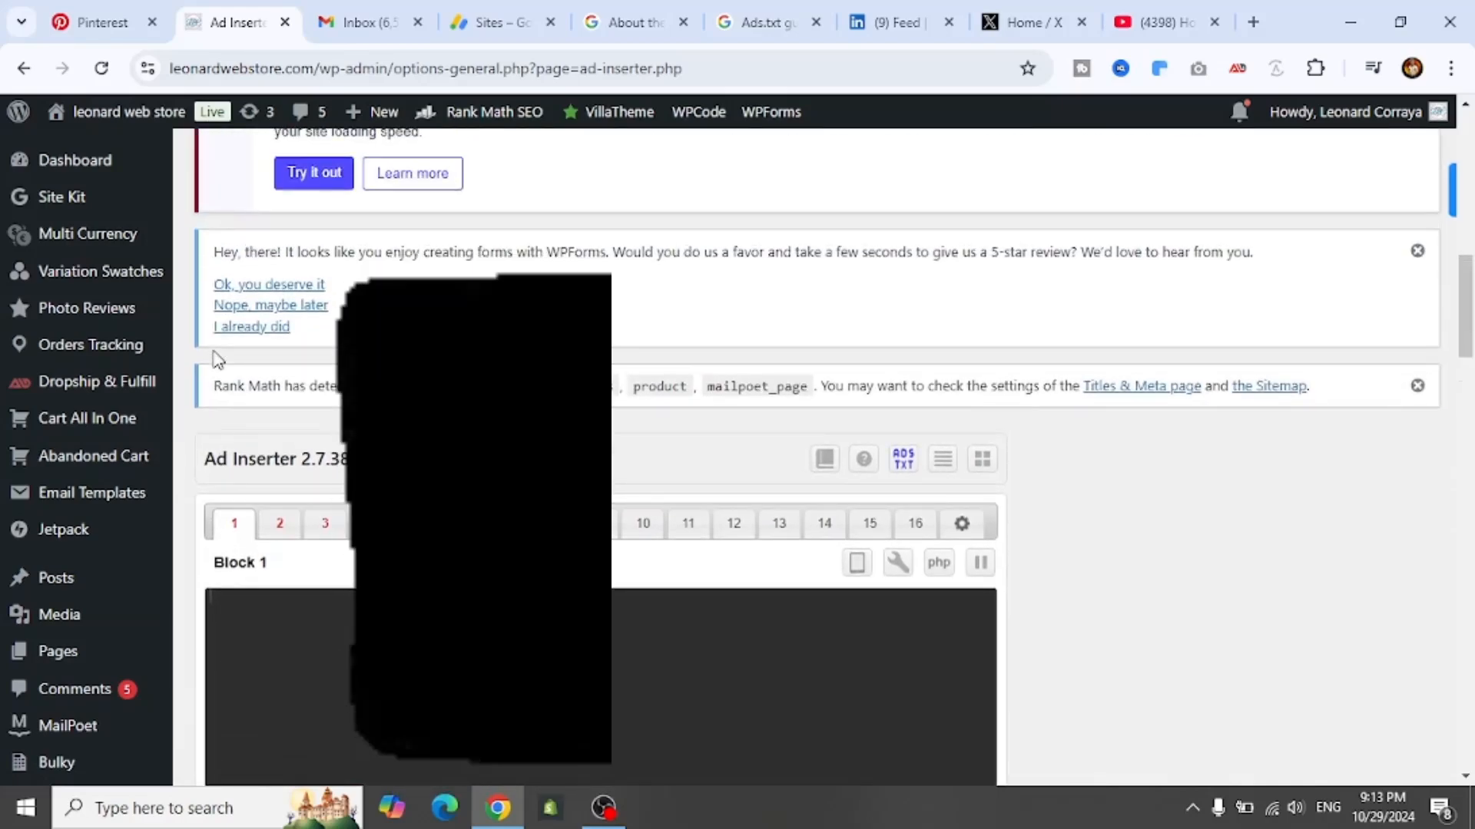
scroll(217, 361, "up", 8)
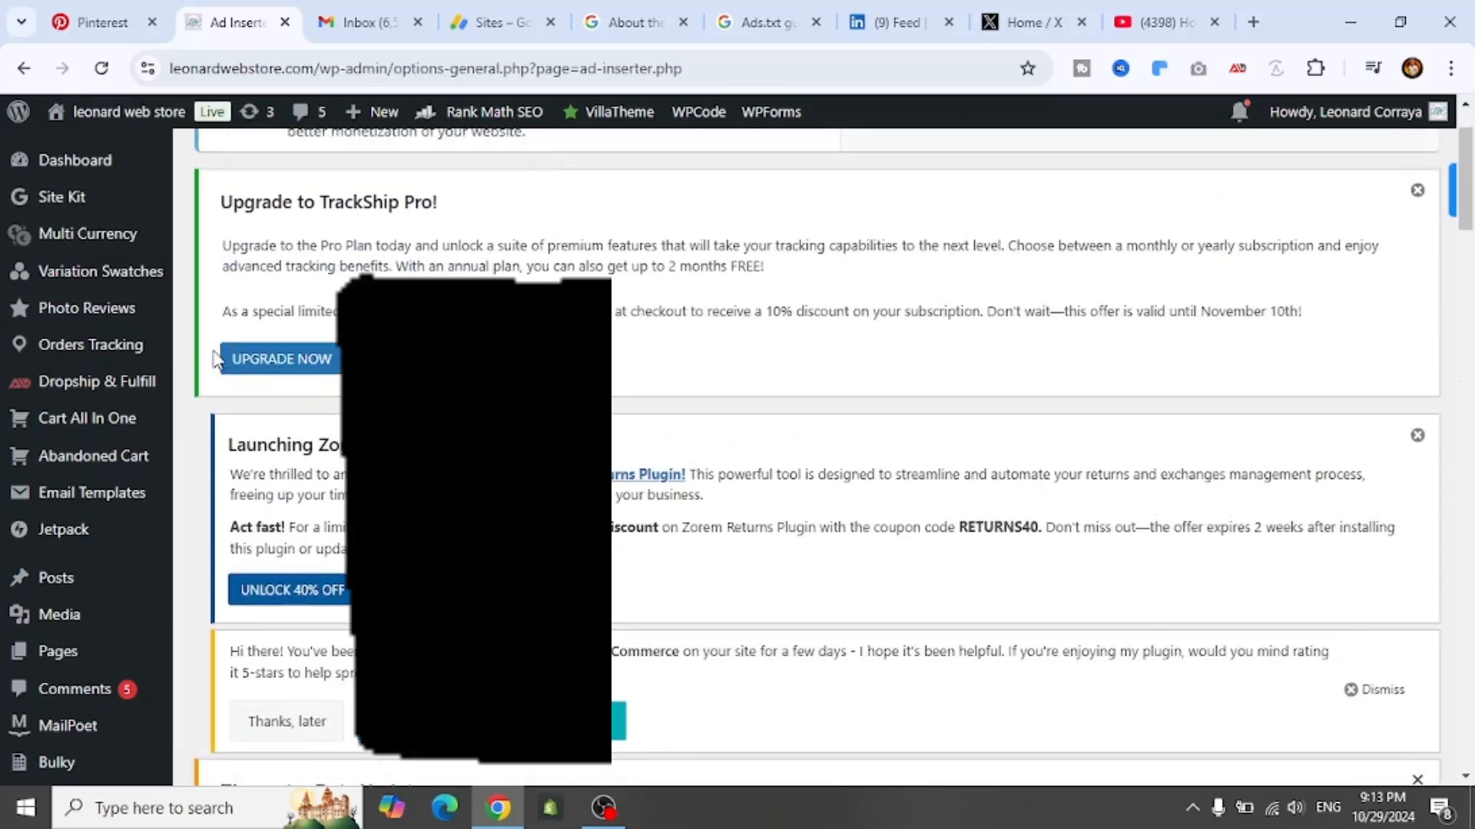
scroll(217, 361, "down", 4)
scroll(218, 359, "up", 6)
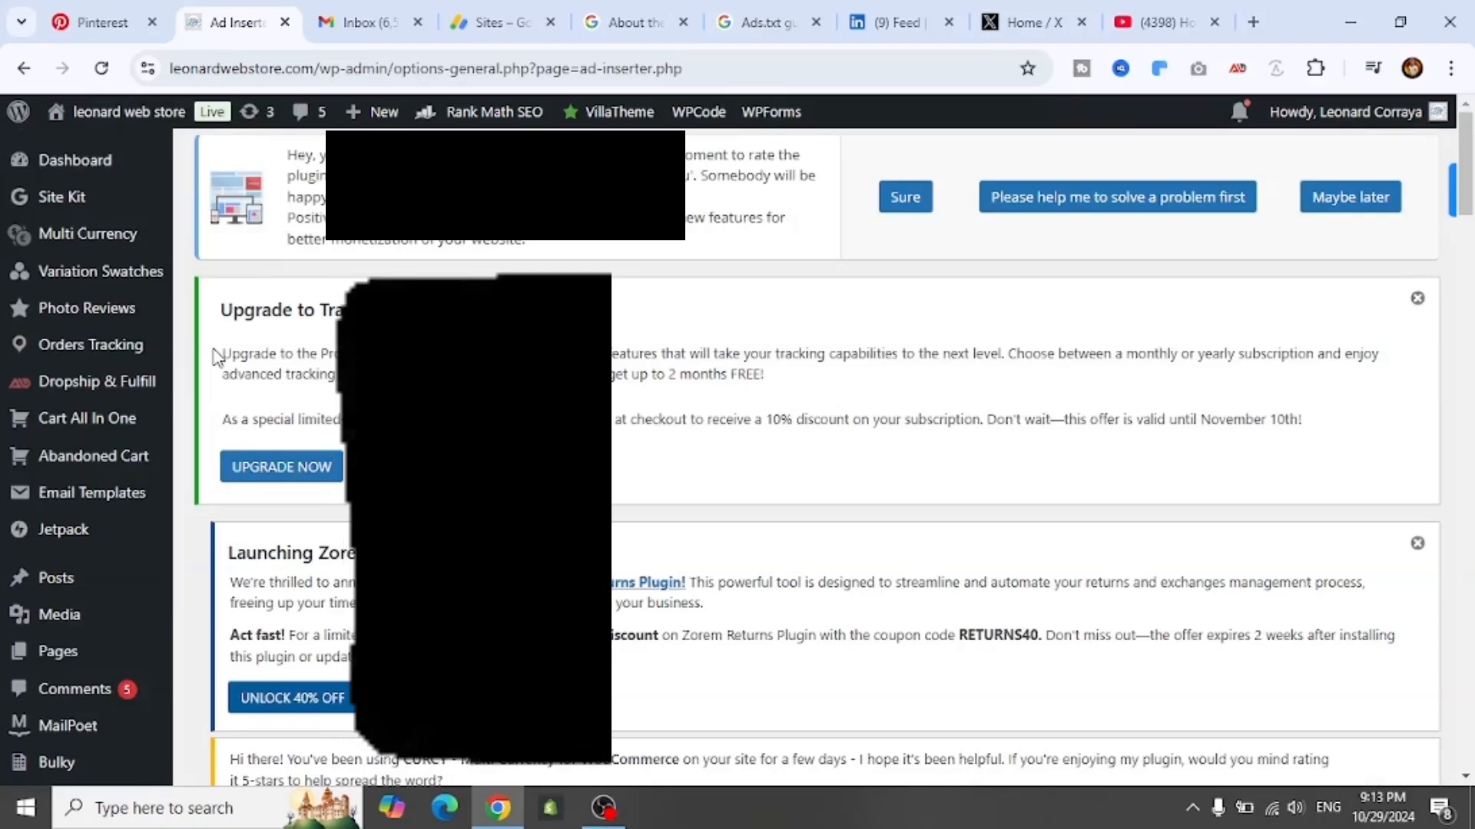
scroll(218, 358, "down", 20)
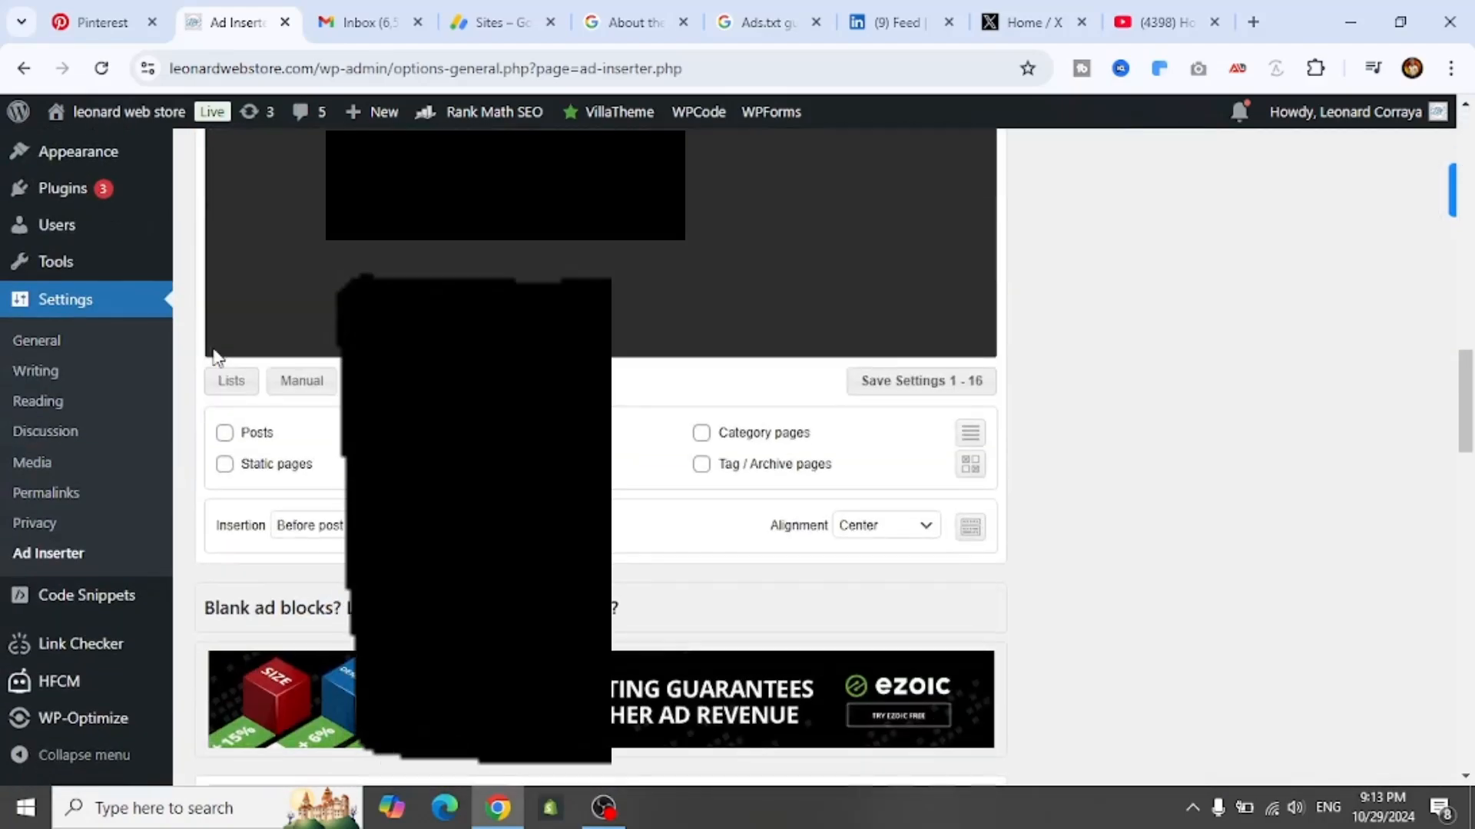
scroll(215, 349, "down", 1)
scroll(217, 358, "down", 6)
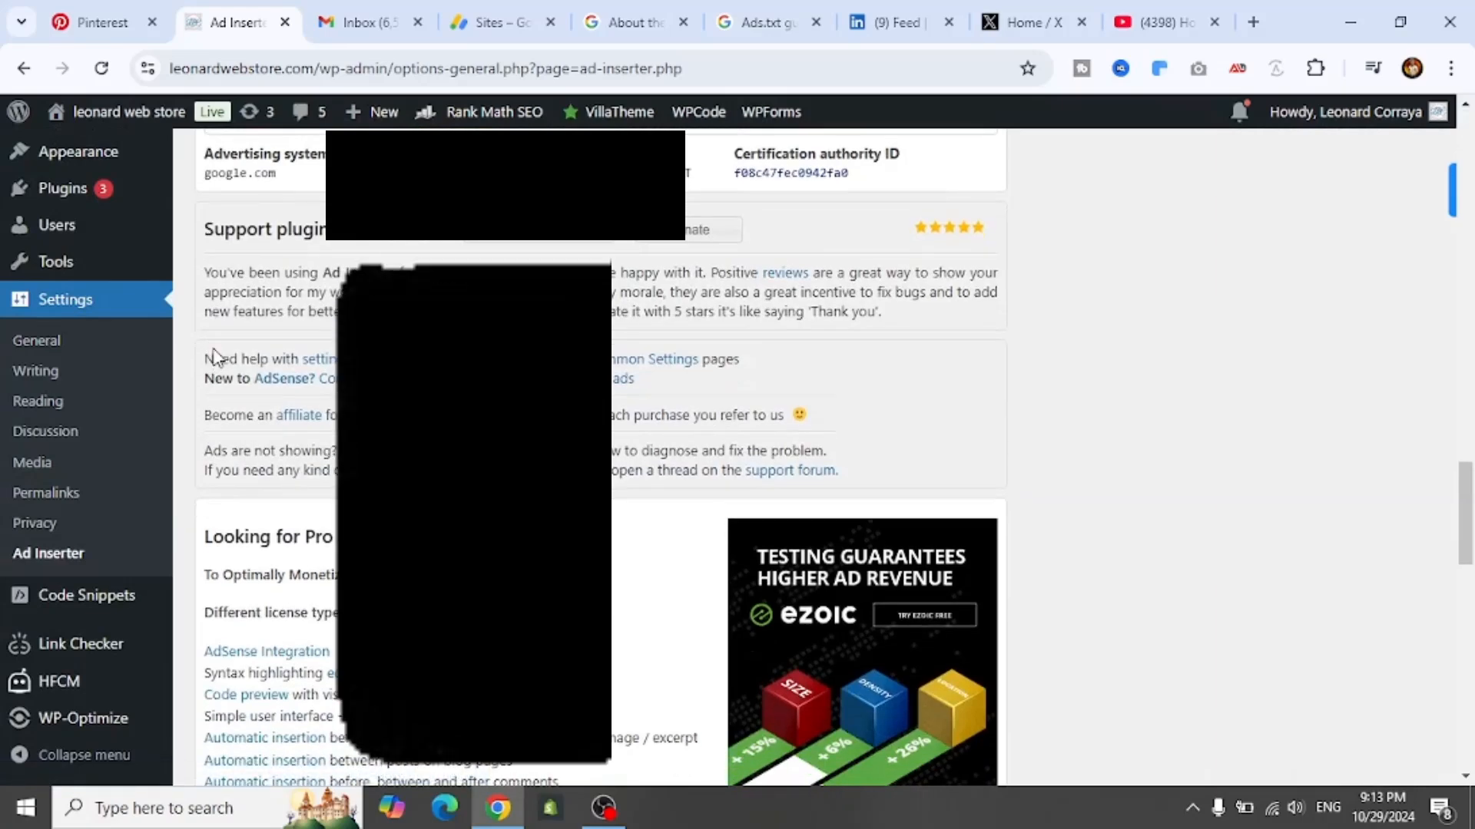
Switch to AdSense, close the site details, reload the sites list and check the ads.txt status of leonardwebstore.com.
left_click(491, 31)
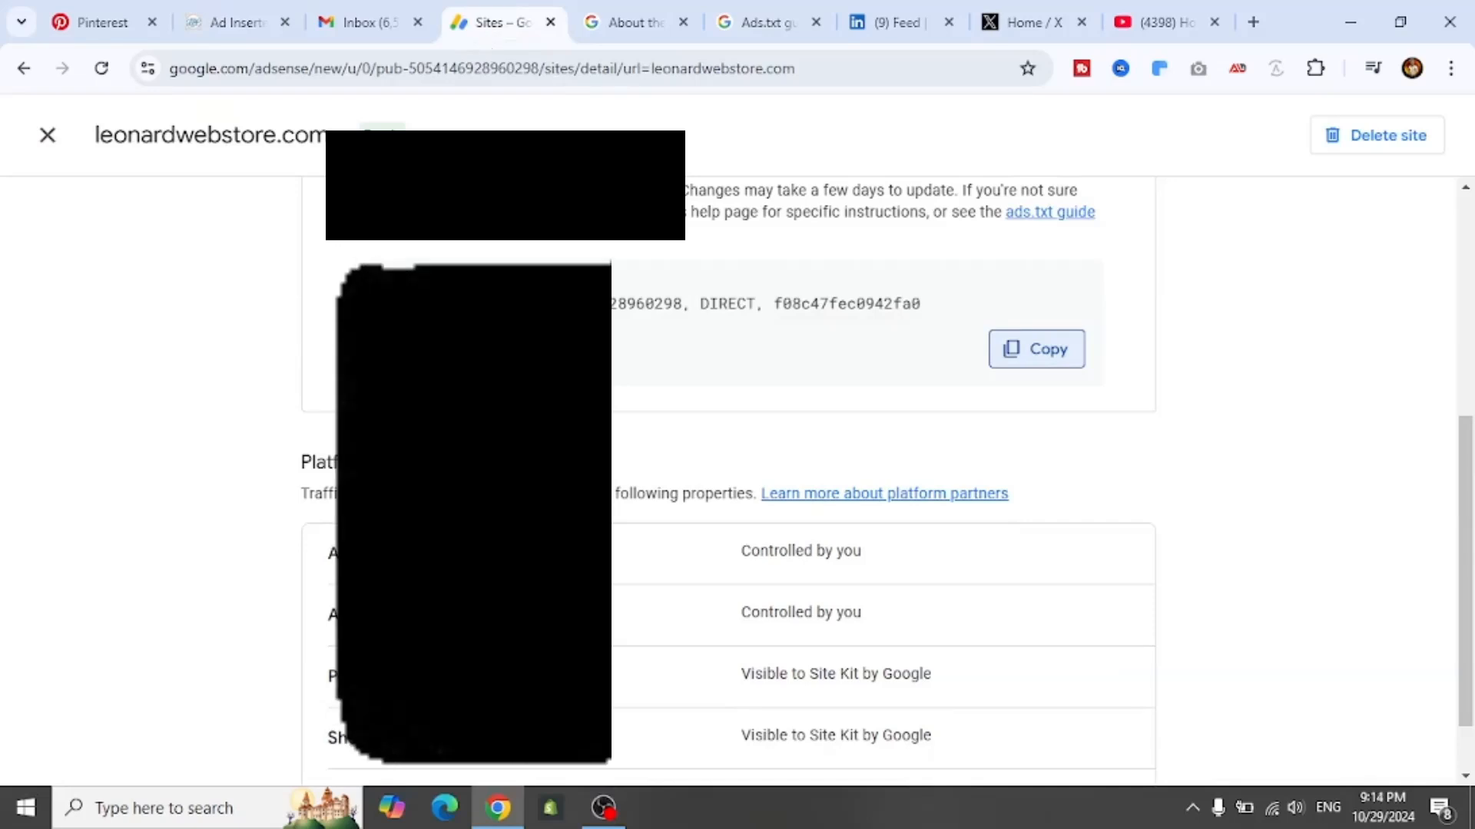
scroll(737, 476, "up", 4)
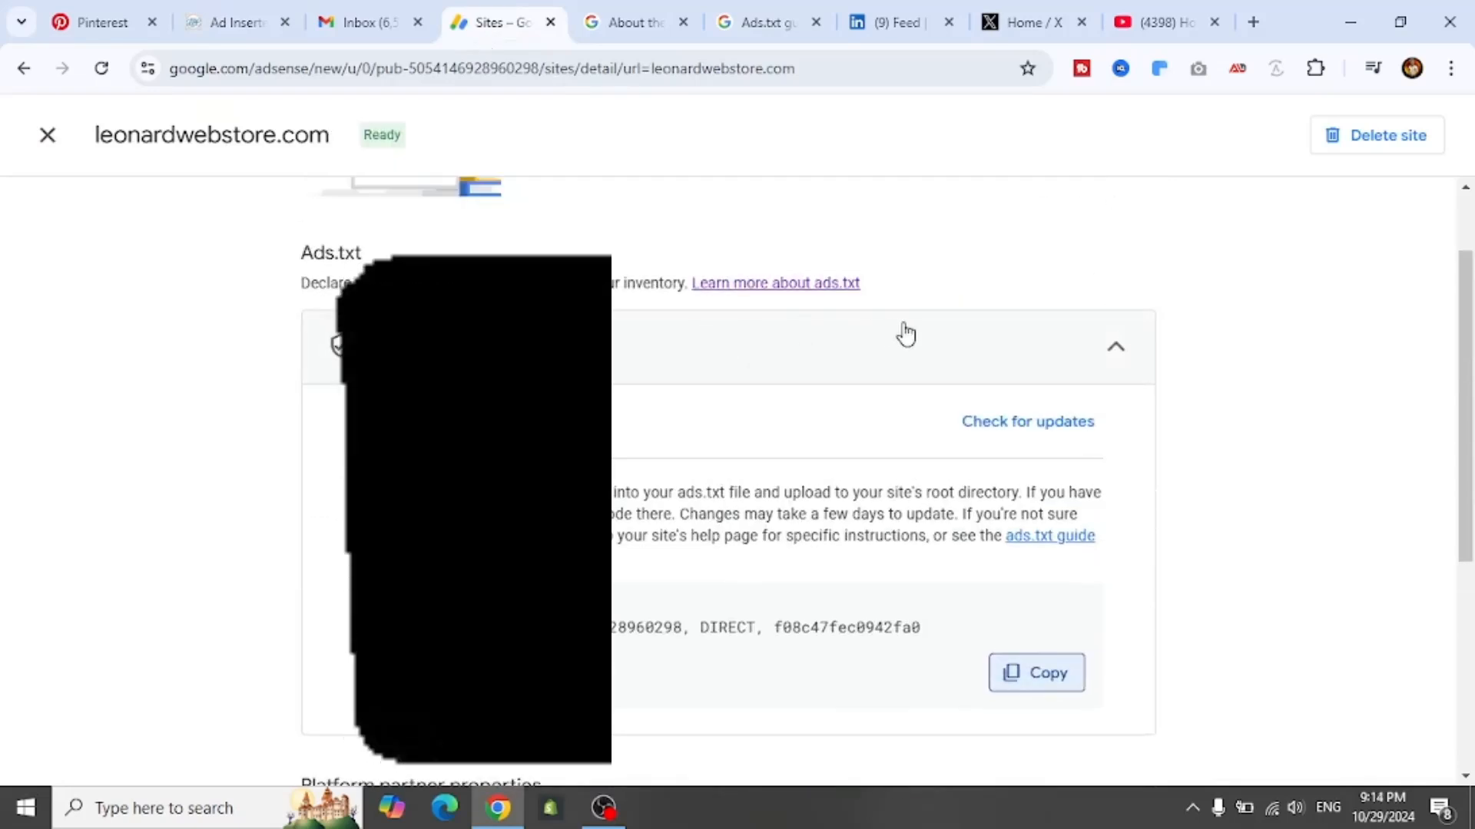
left_click(1090, 358)
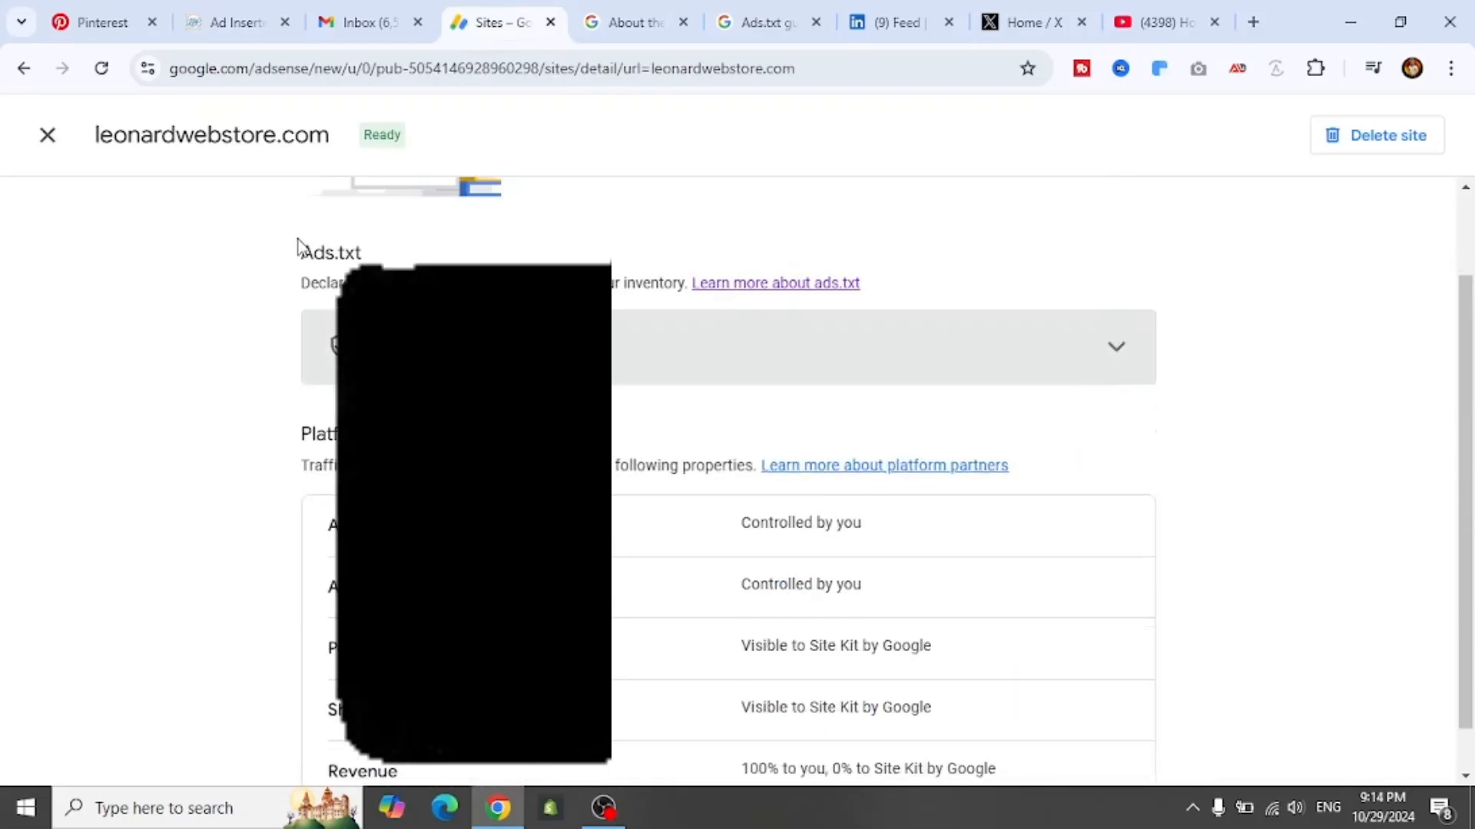
left_click(69, 141)
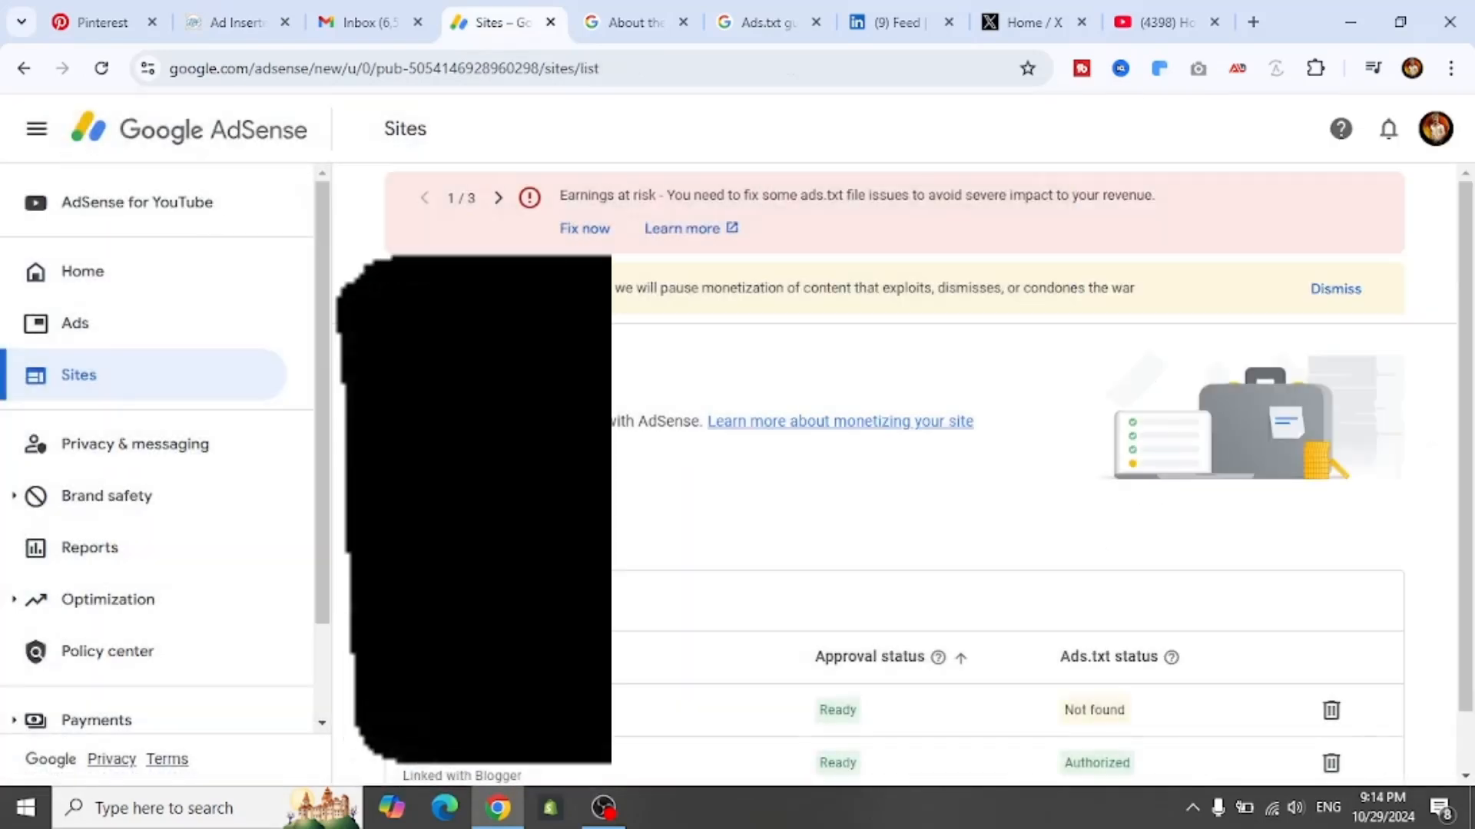
scroll(415, 248, "down", 1)
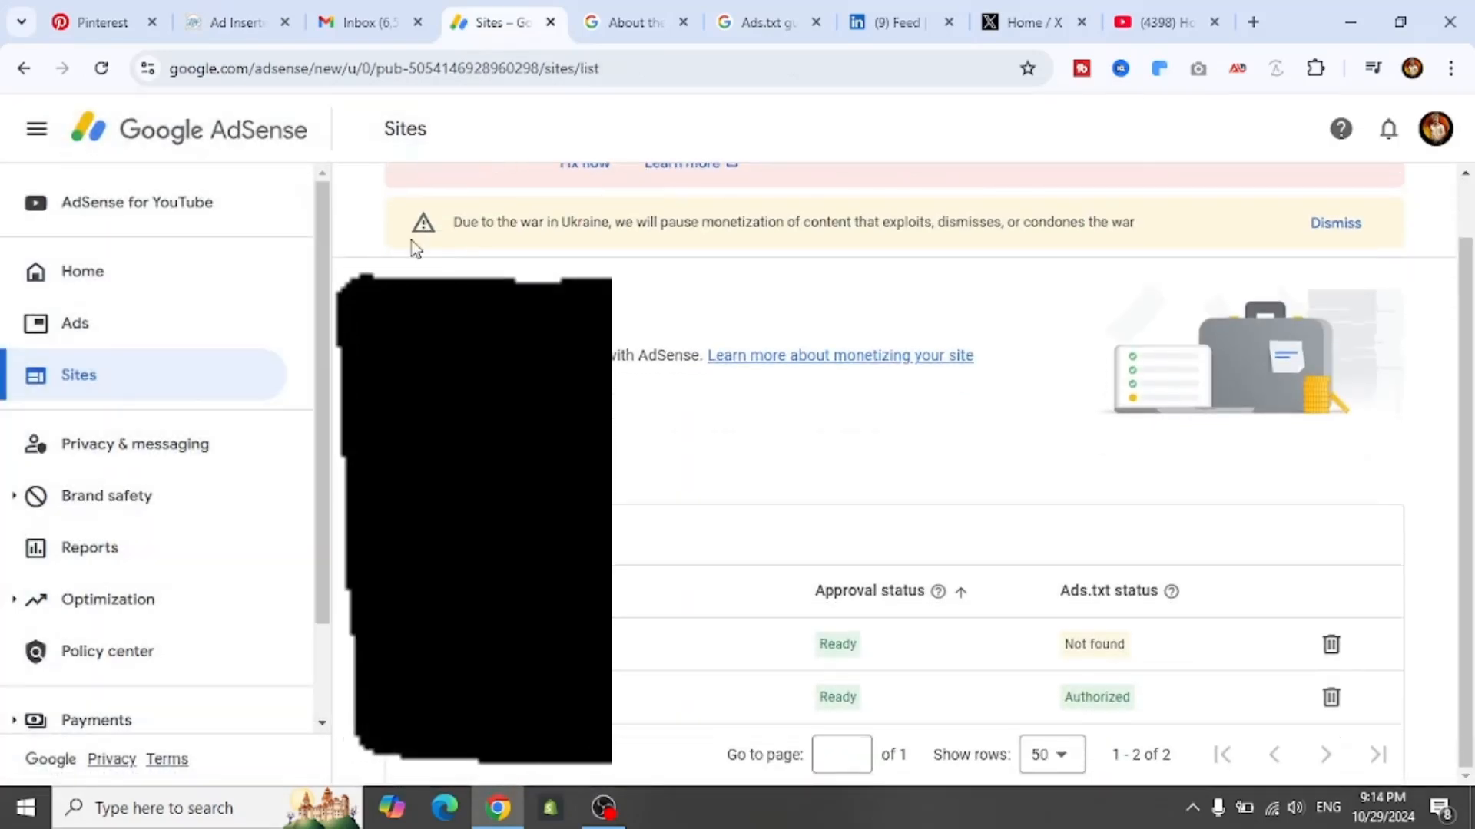
left_click(101, 68)
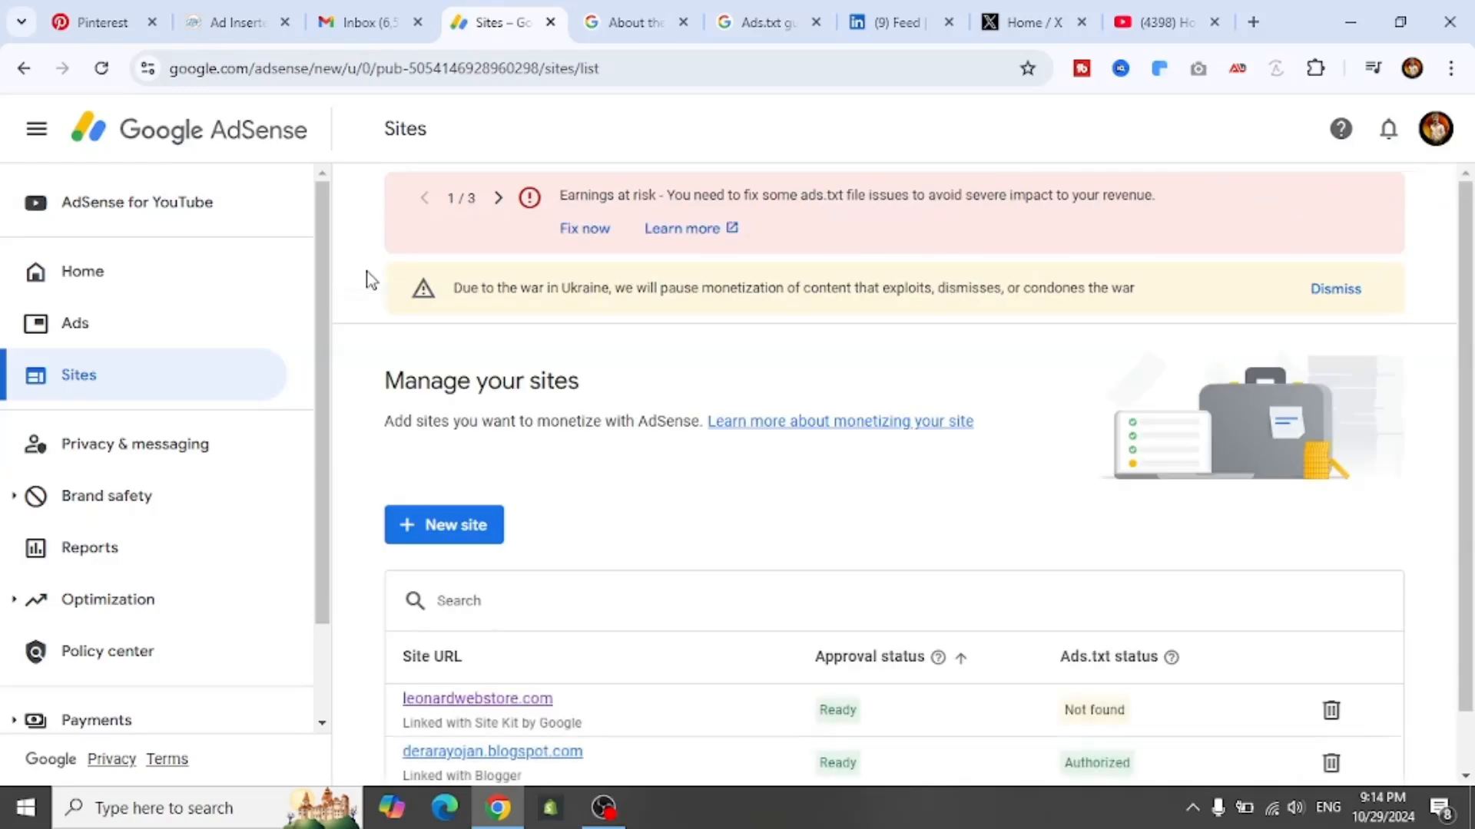
scroll(367, 278, "down", 1)
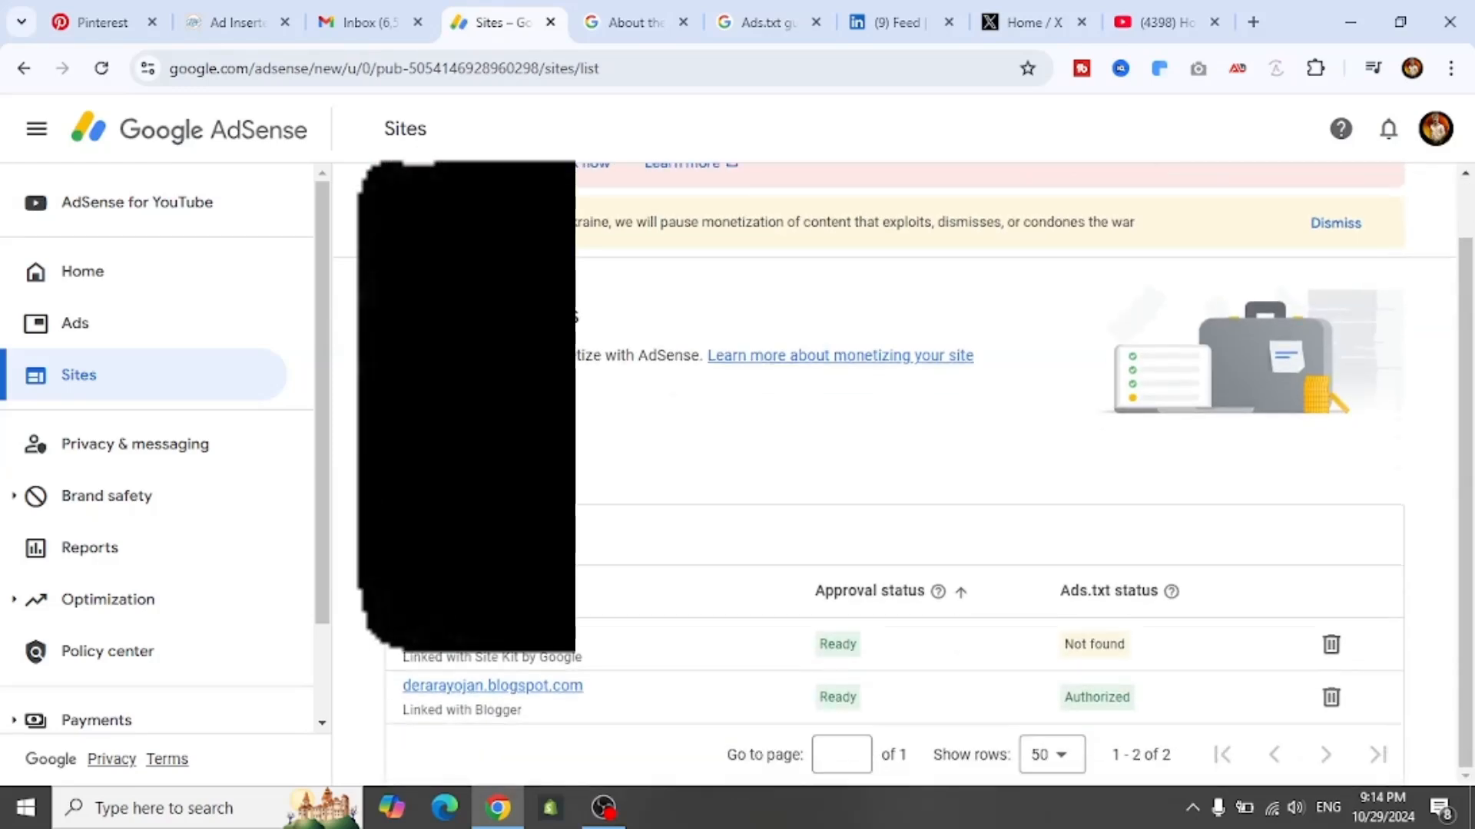
scroll(894, 472, "up", 1)
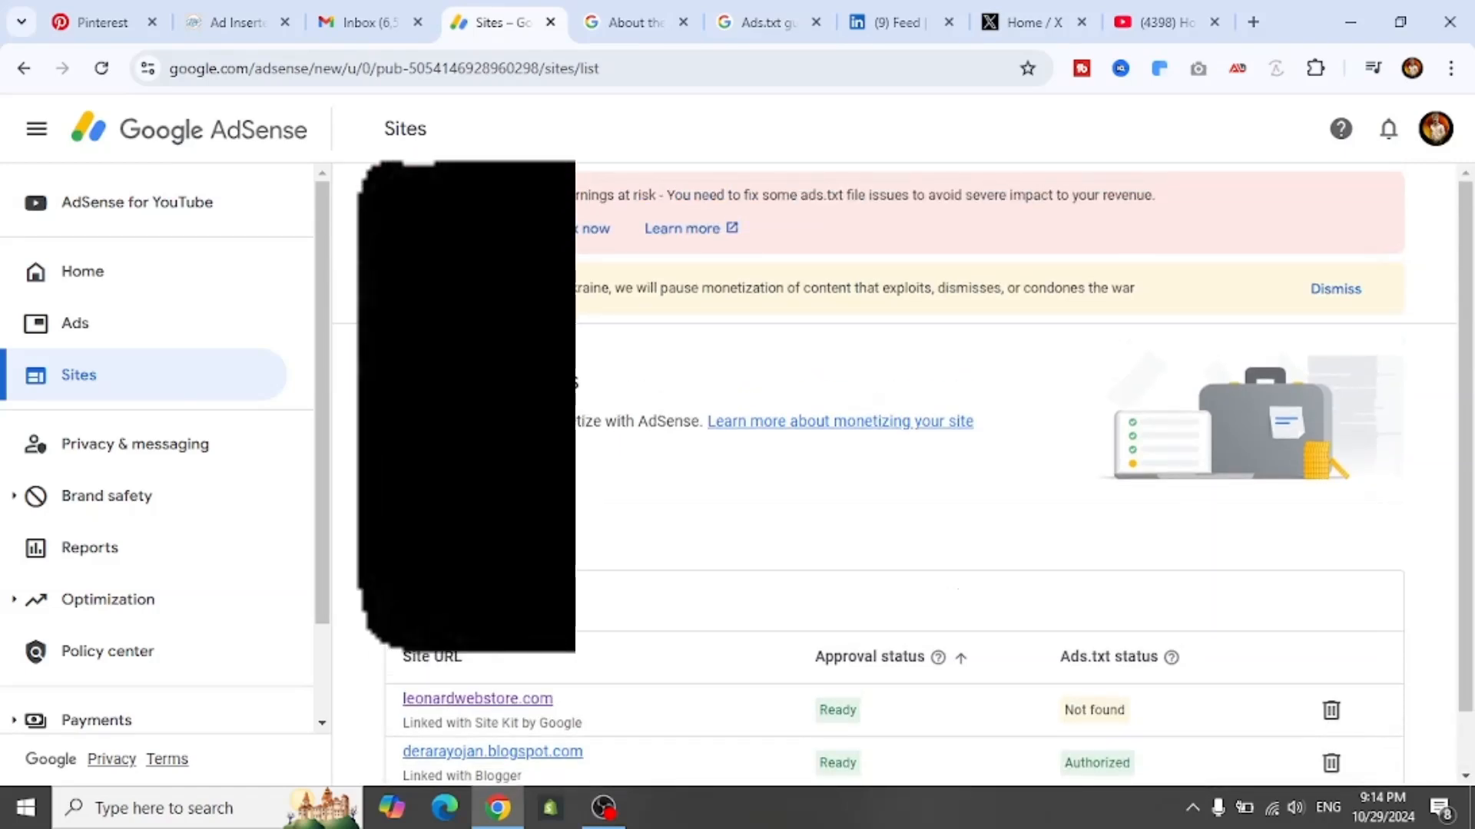
Return to the Ad Inserter settings and open the site's published ads.txt file from the ads.txt section.
left_click(230, 22)
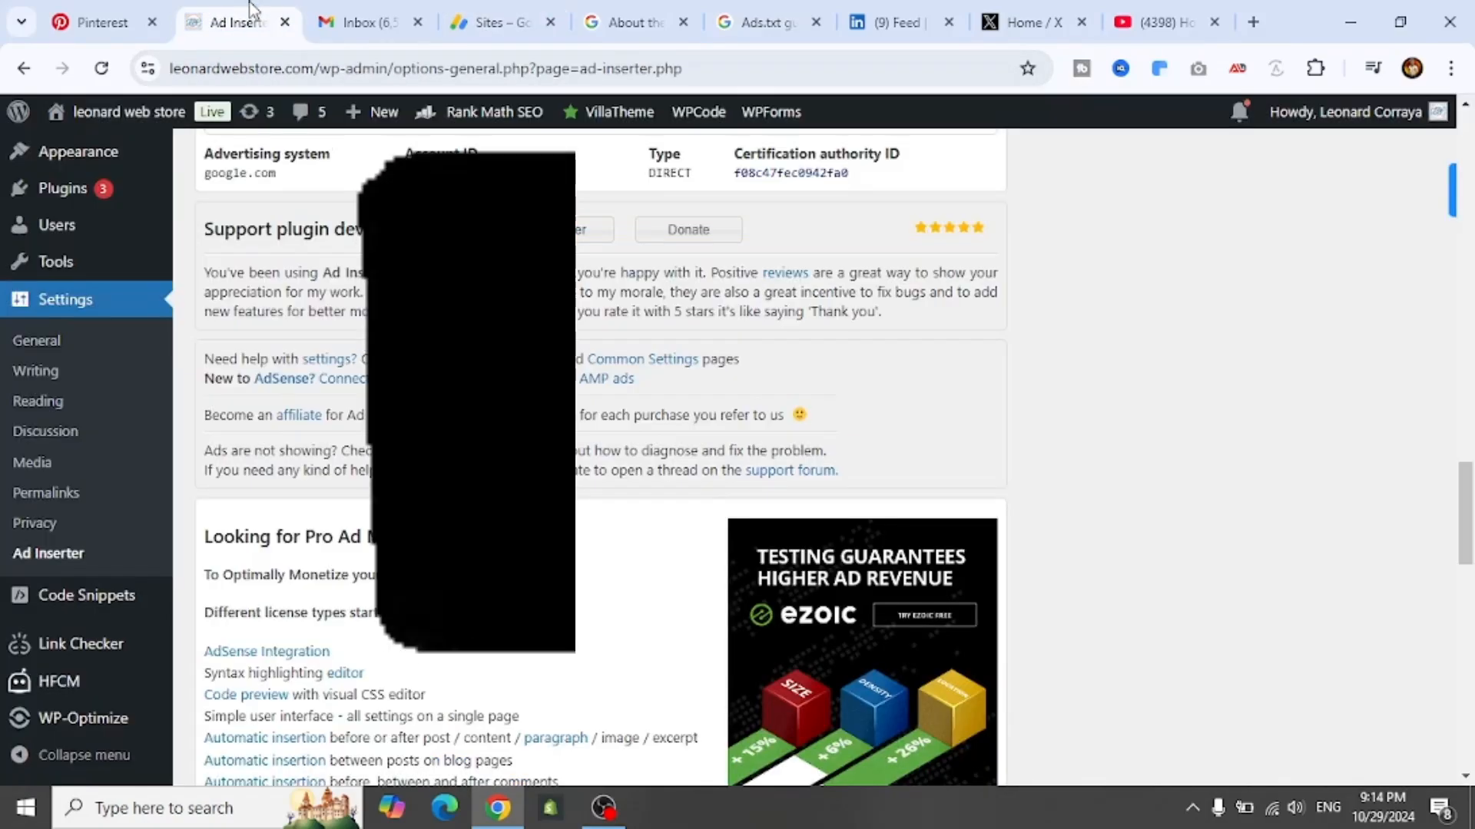
scroll(195, 289, "down", 15)
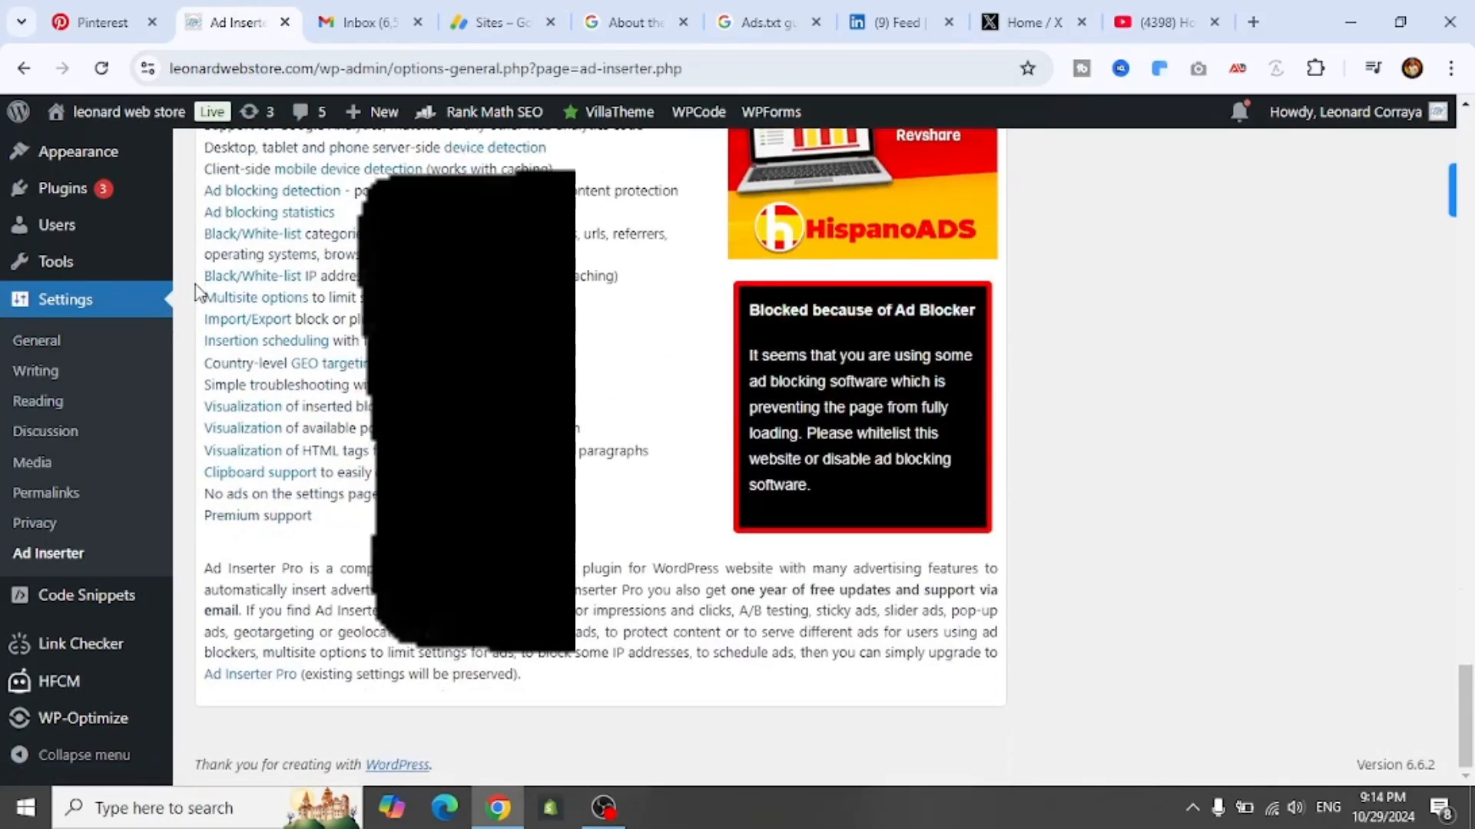
scroll(197, 292, "up", 12)
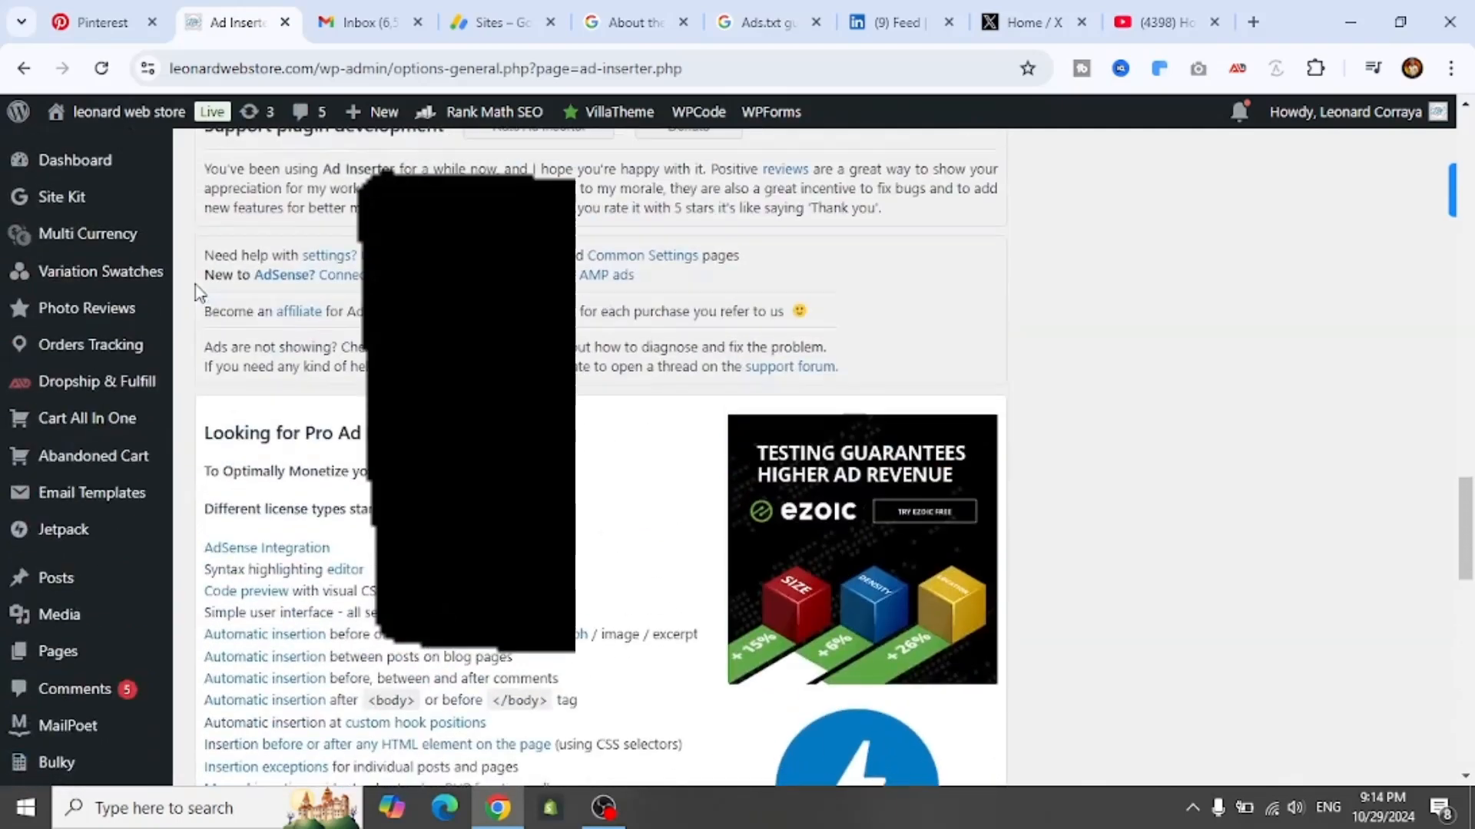
scroll(197, 291, "up", 5)
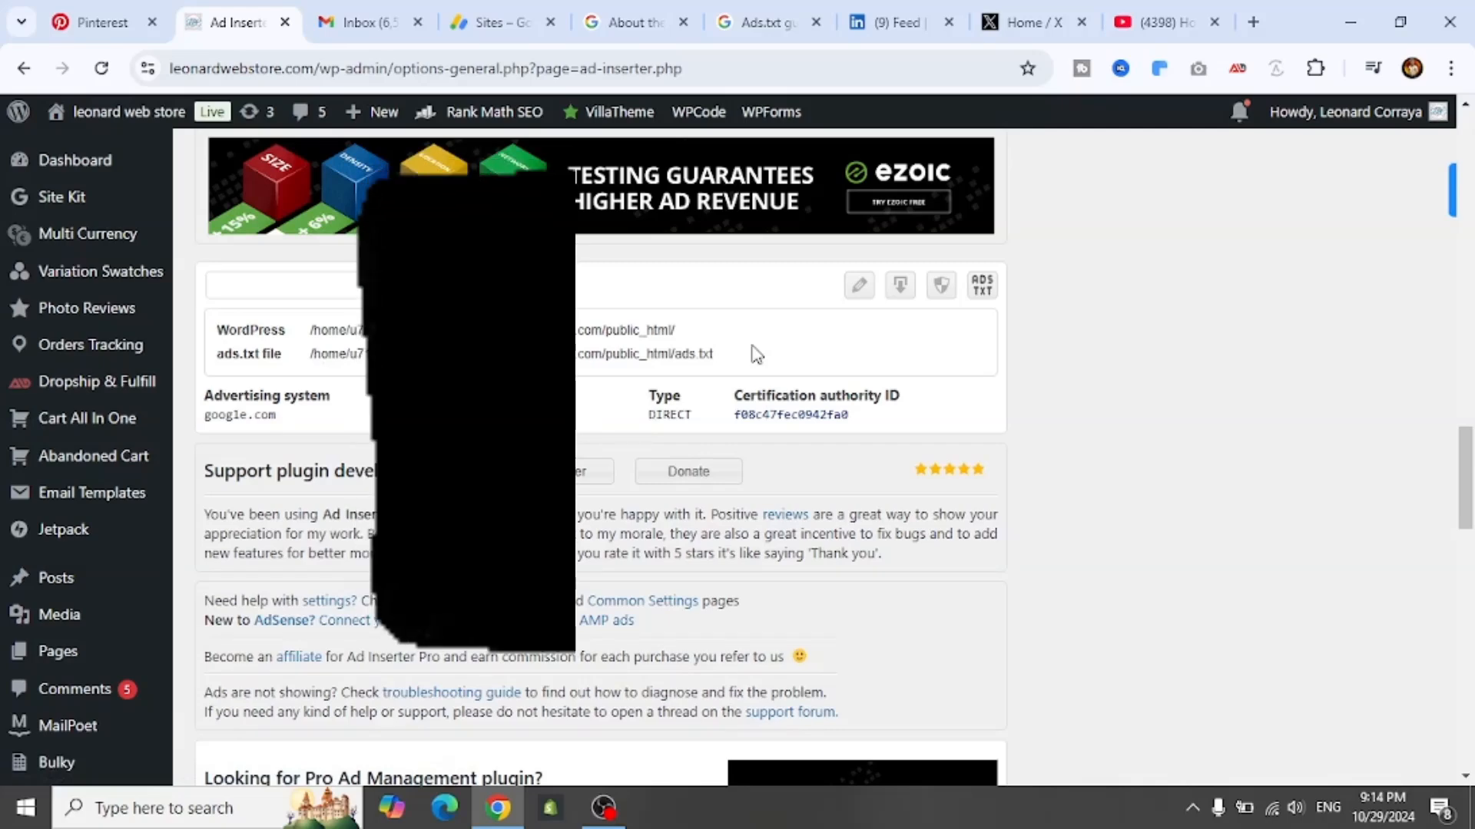
scroll(756, 354, "up", 2)
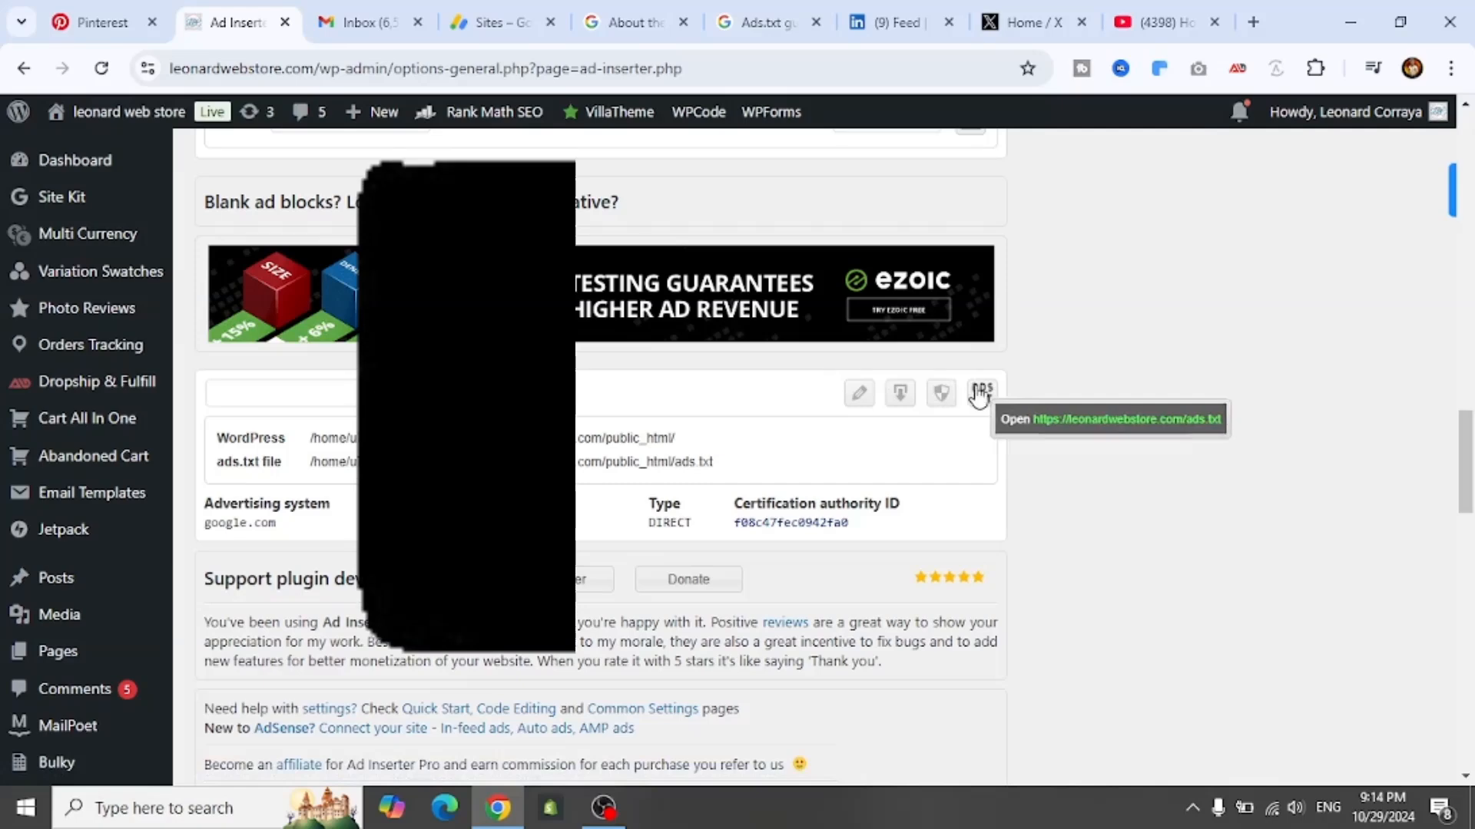
scroll(979, 392, "up", 2)
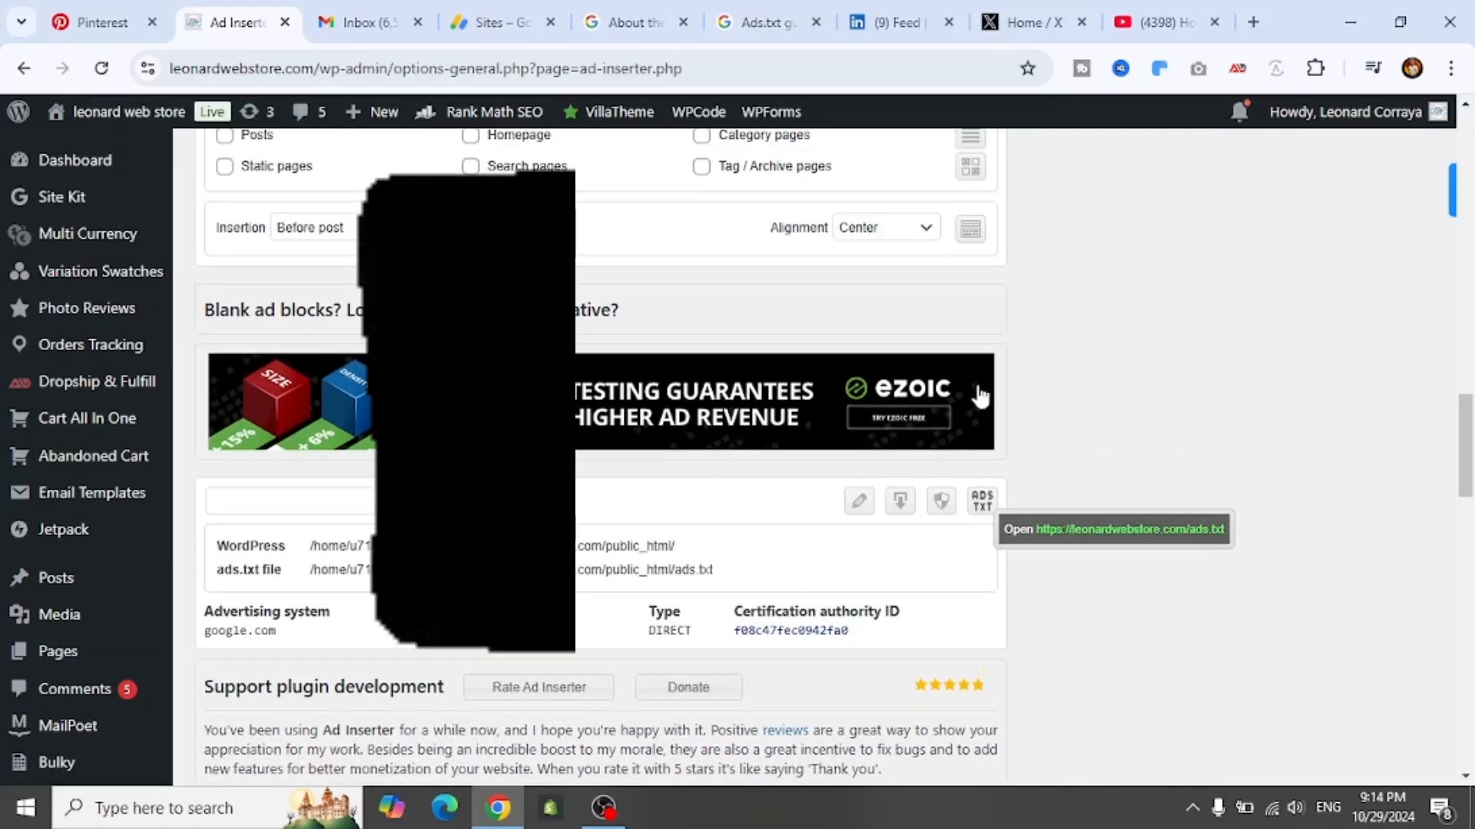
left_click(985, 508)
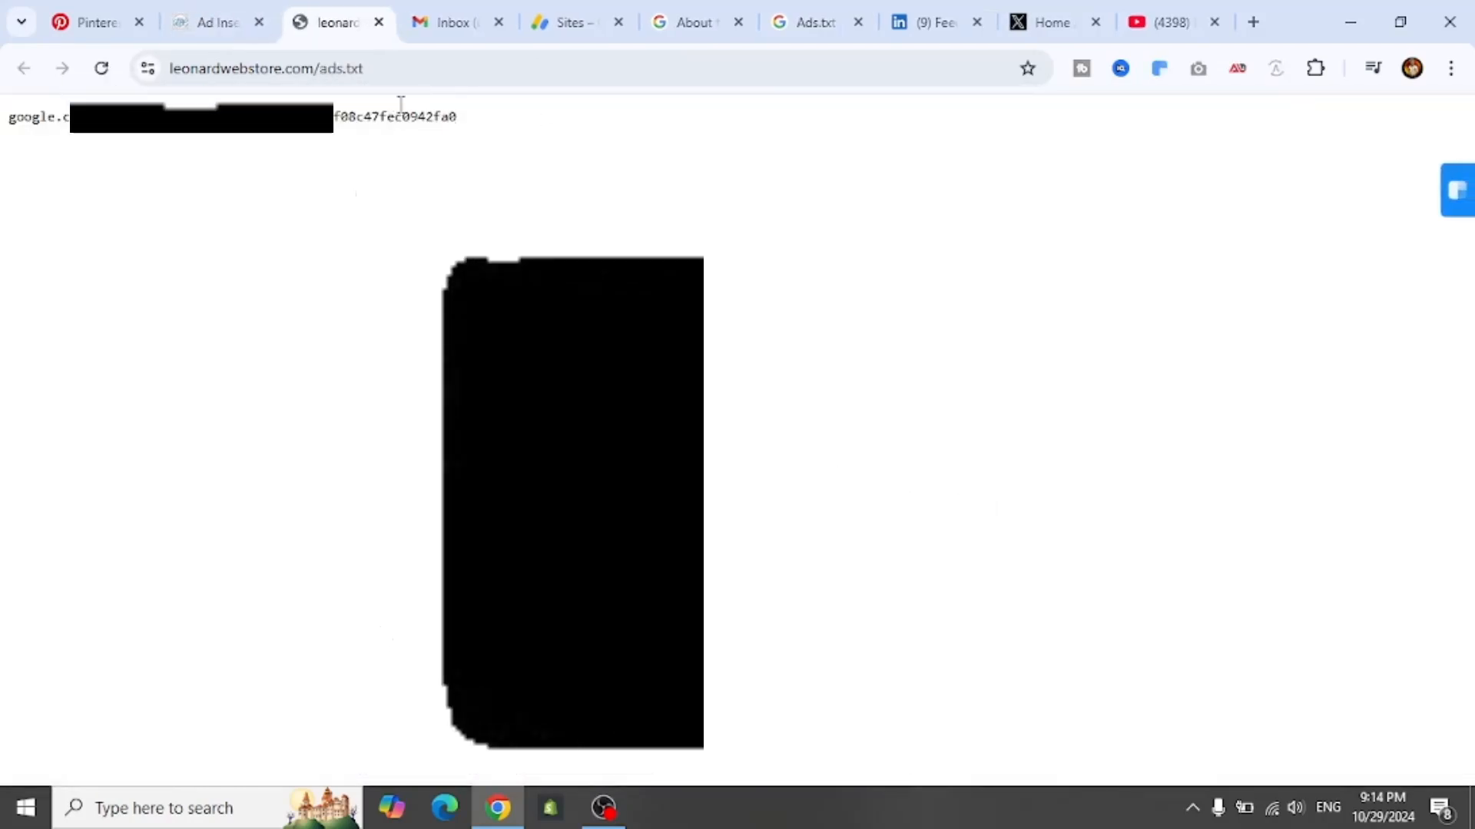
Switch back to the AdSense sites list and open the leonardwebstore.com details to examine its ads.txt information.
left_click(571, 9)
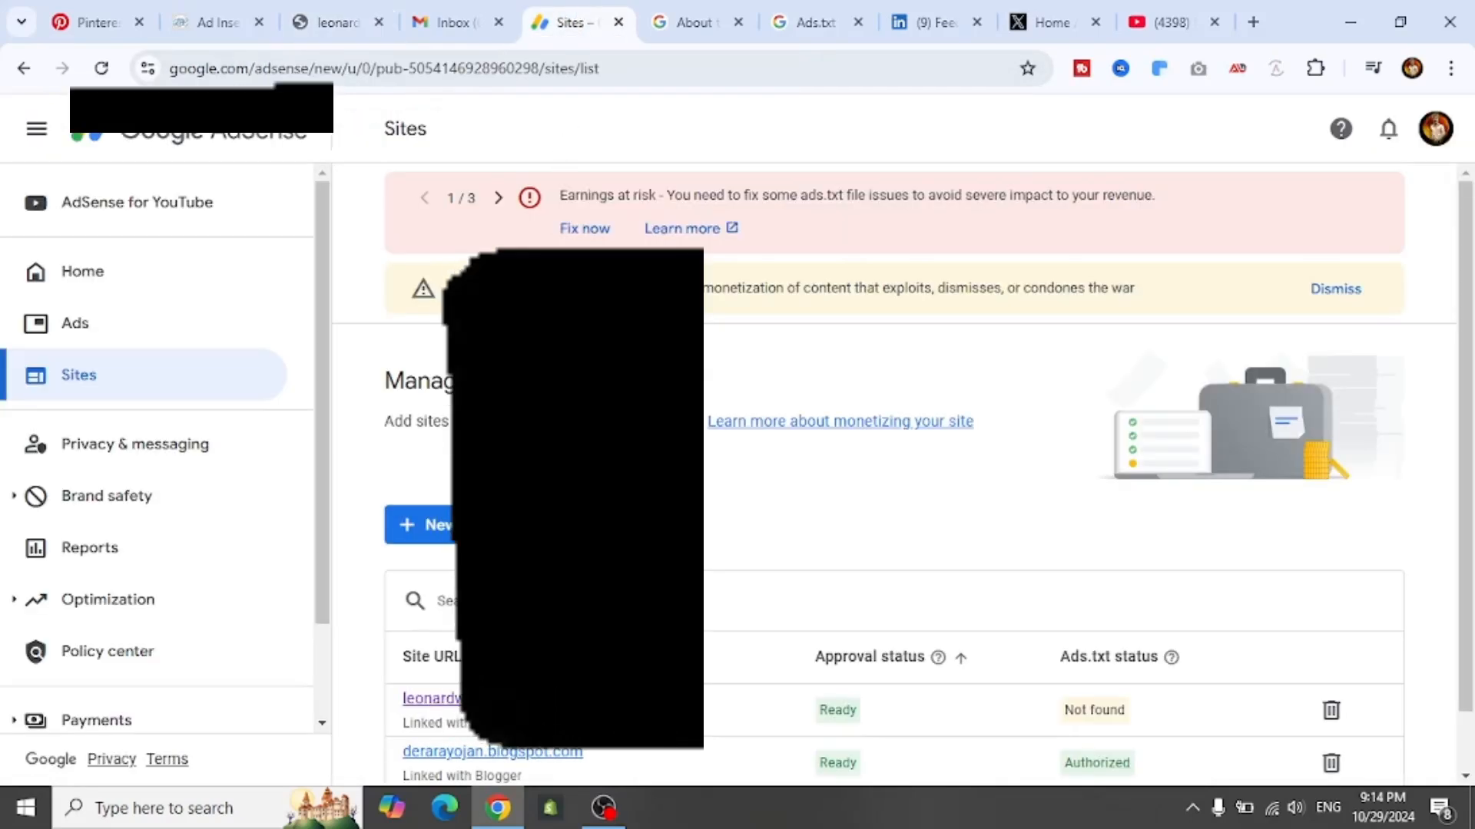
scroll(891, 461, "down", 1)
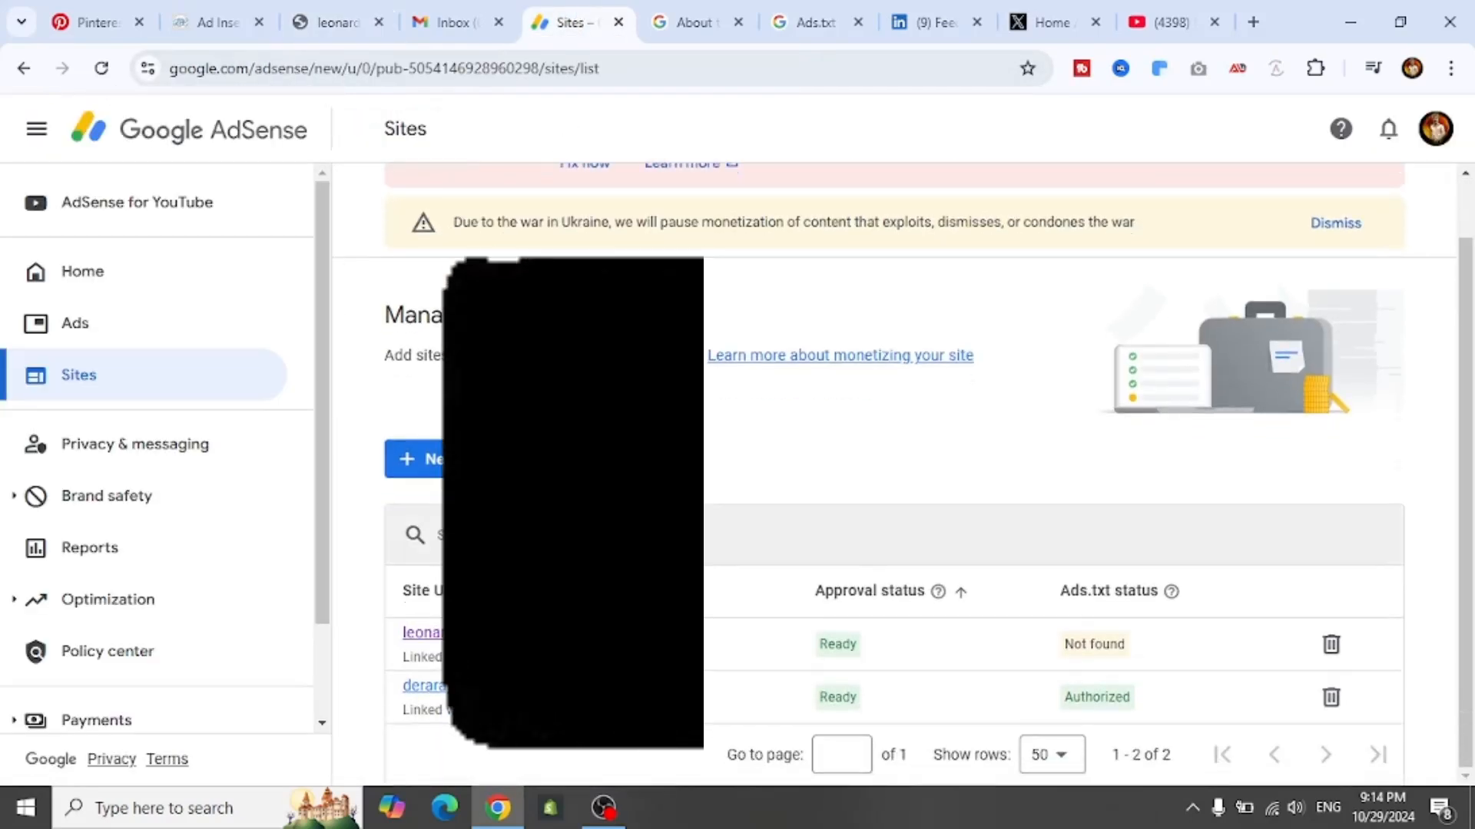
left_click(430, 632)
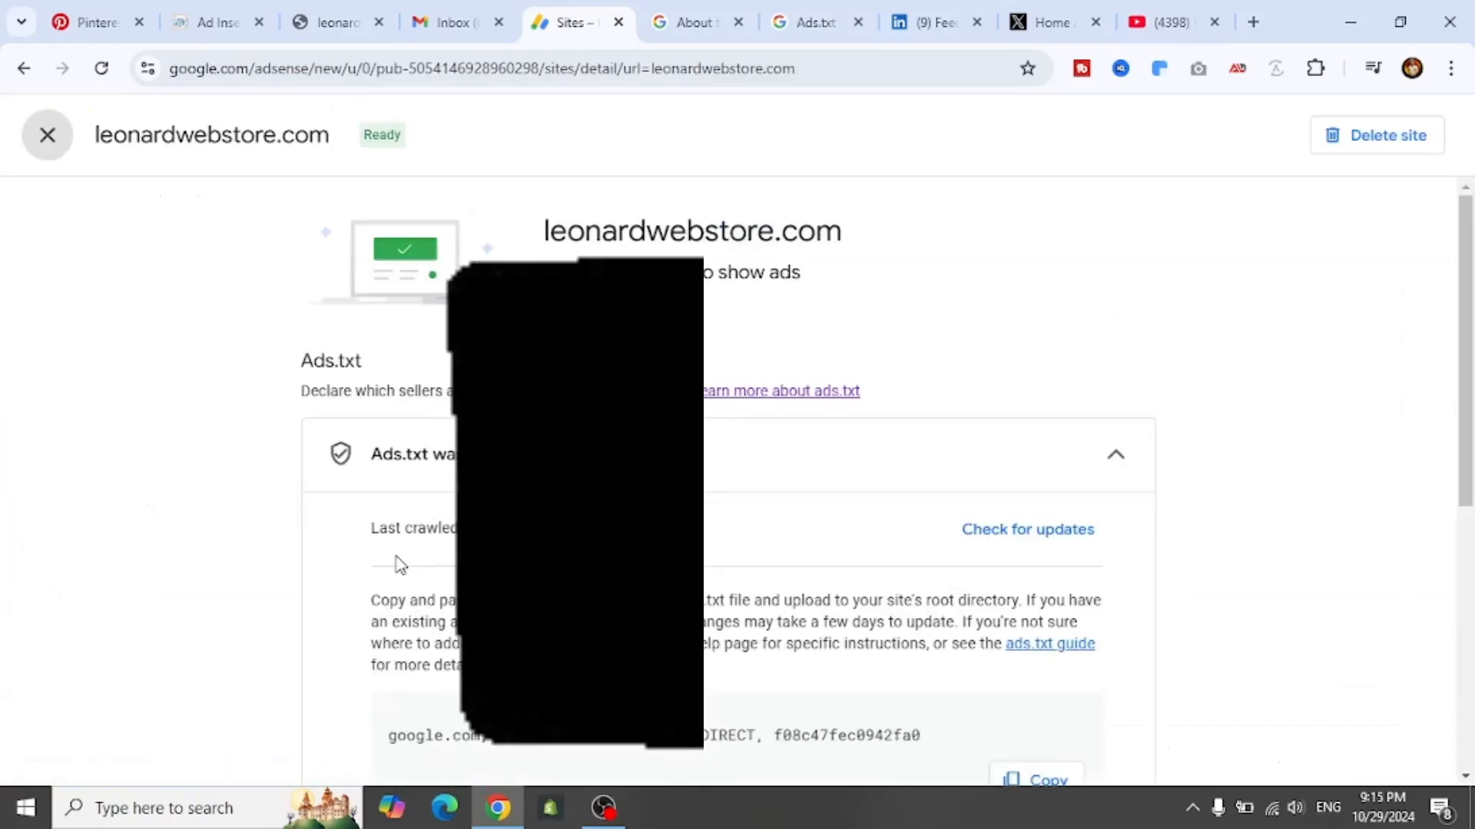
scroll(399, 565, "down", 3)
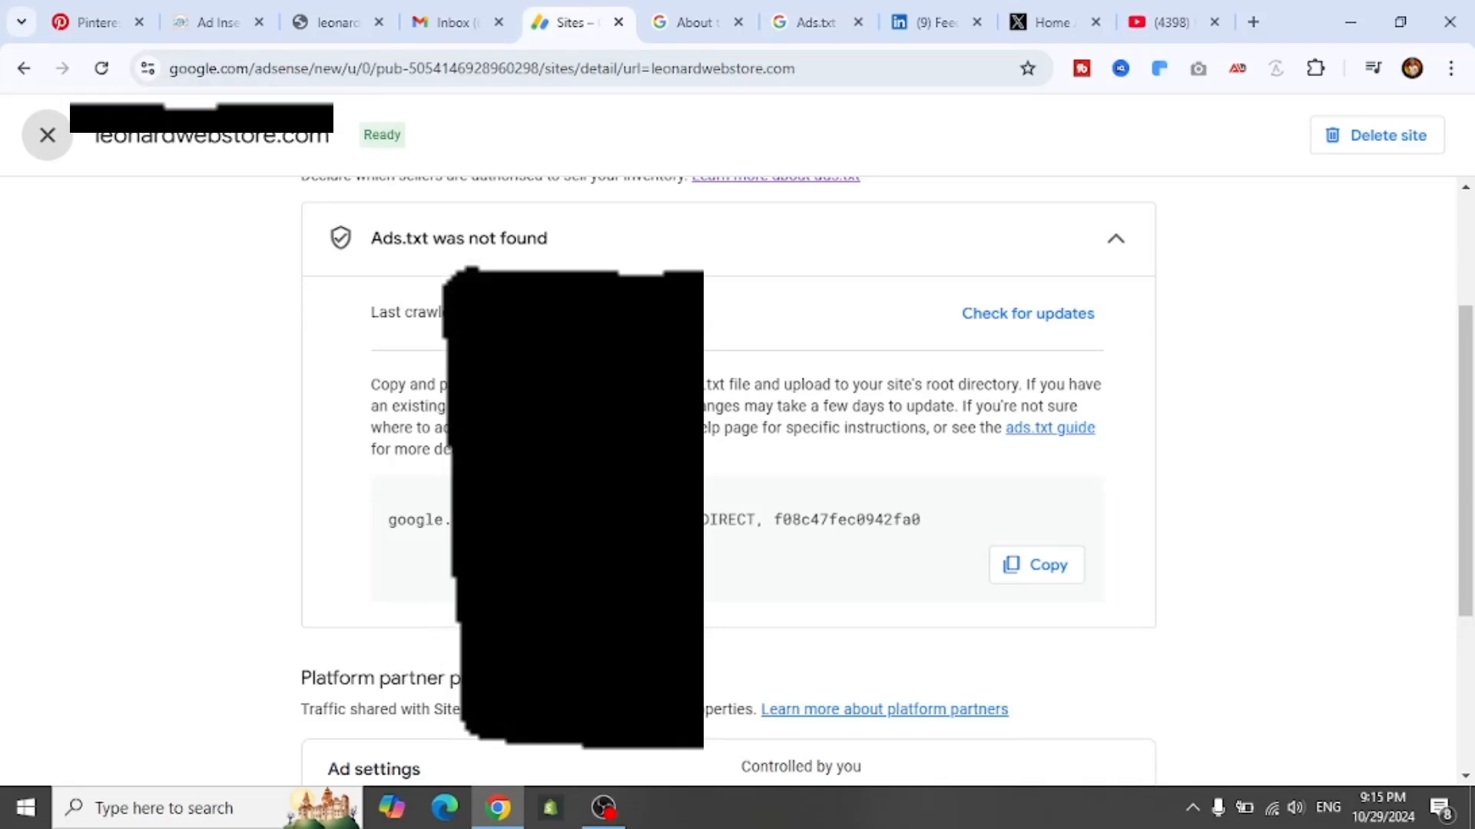
Close the published ads.txt page, revisit the Ad Inserter settings and return to the AdSense sites list.
left_click(326, 24)
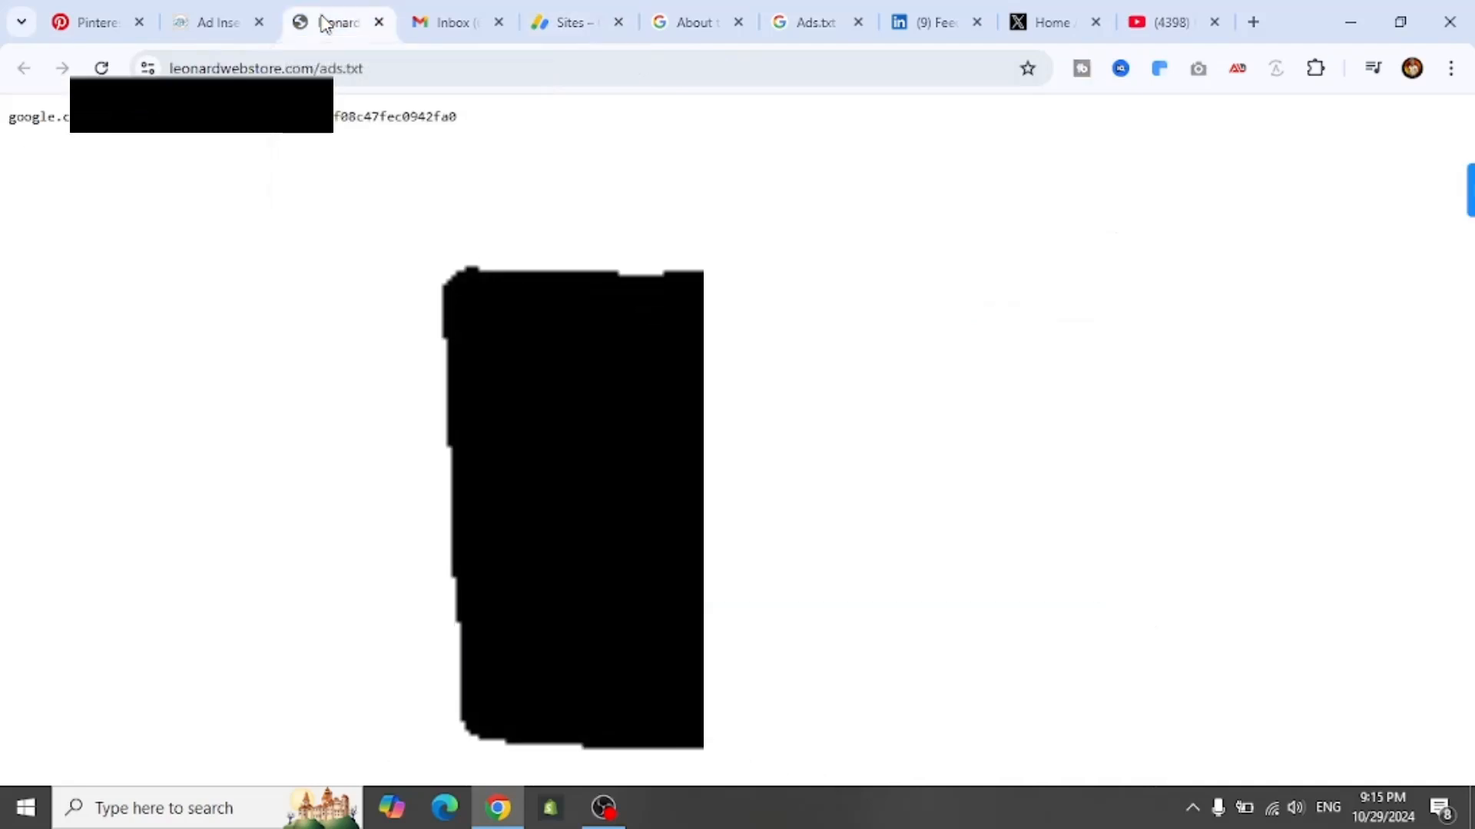
left_click(378, 22)
left_click(206, 23)
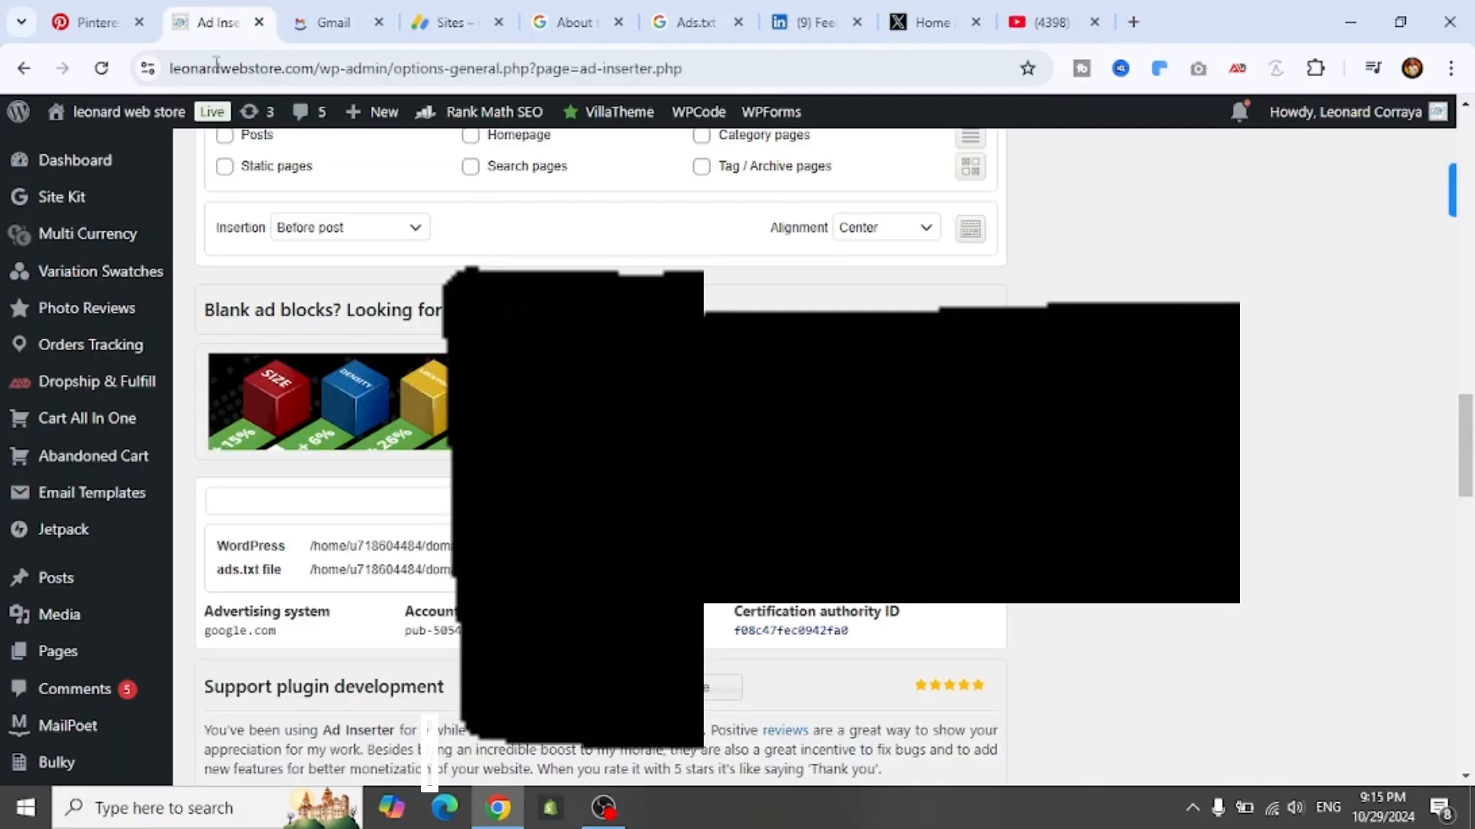
scroll(181, 315, "up", 10)
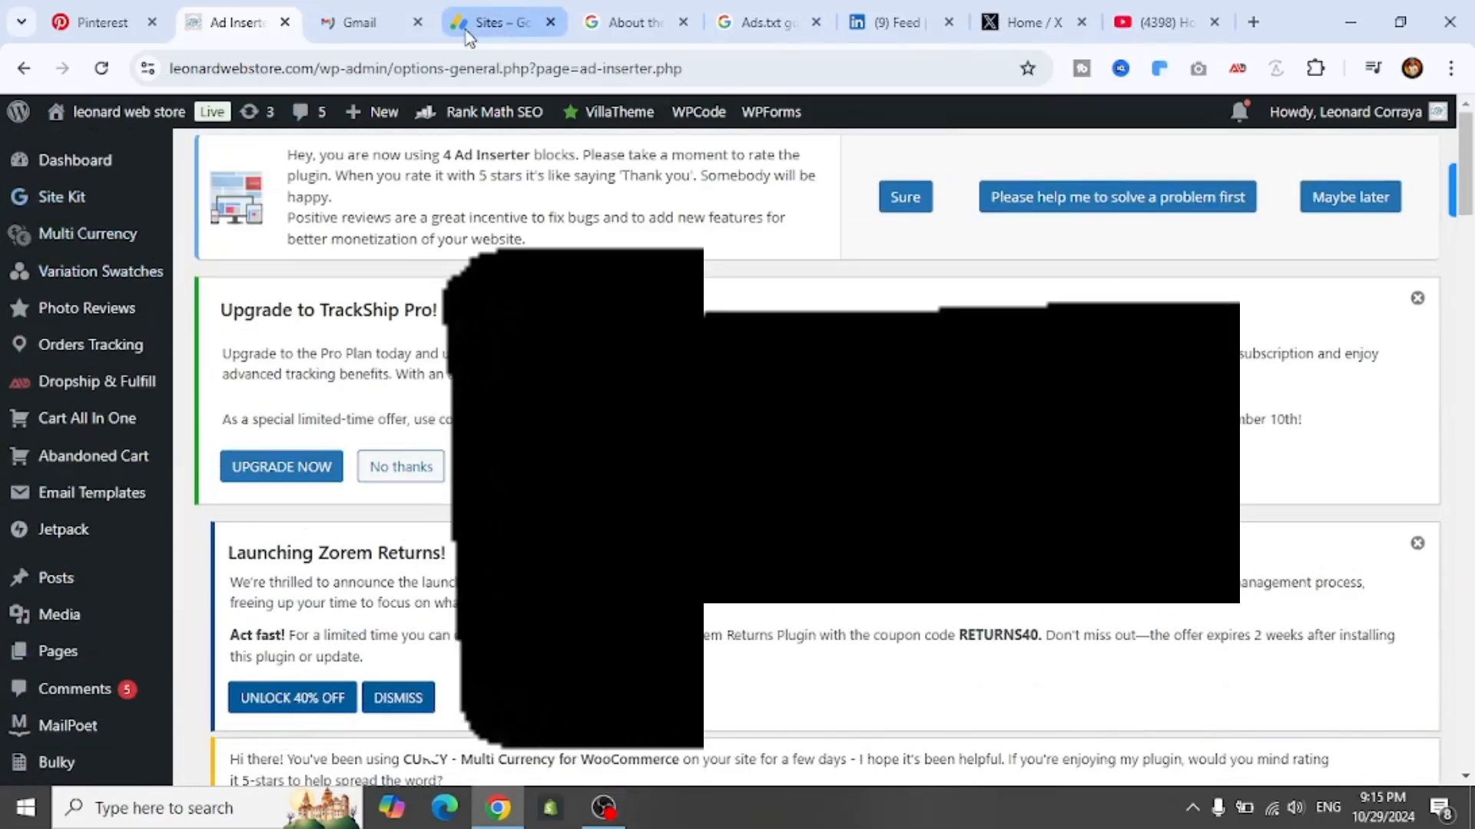
left_click(522, 30)
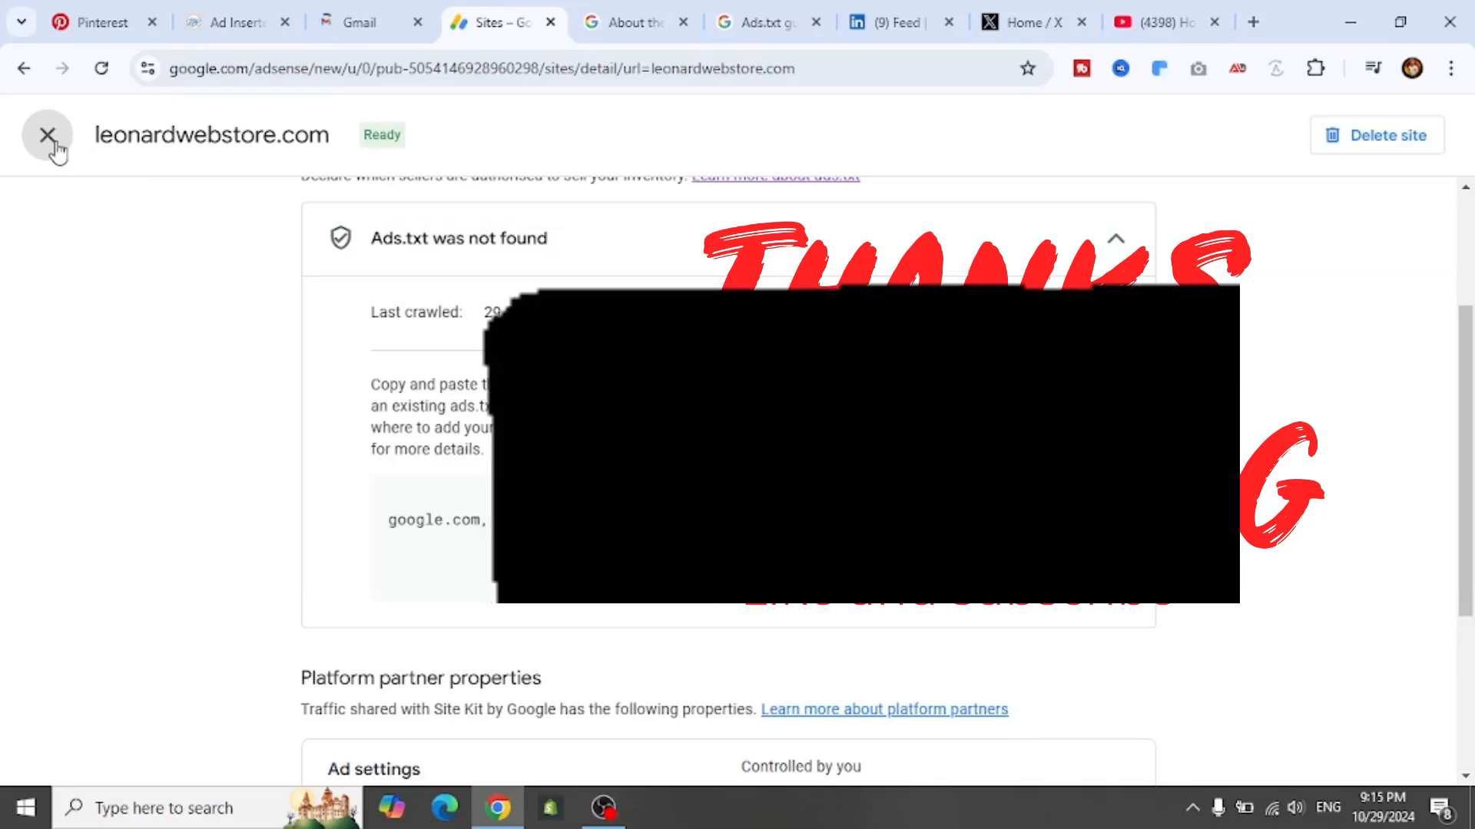
left_click(53, 146)
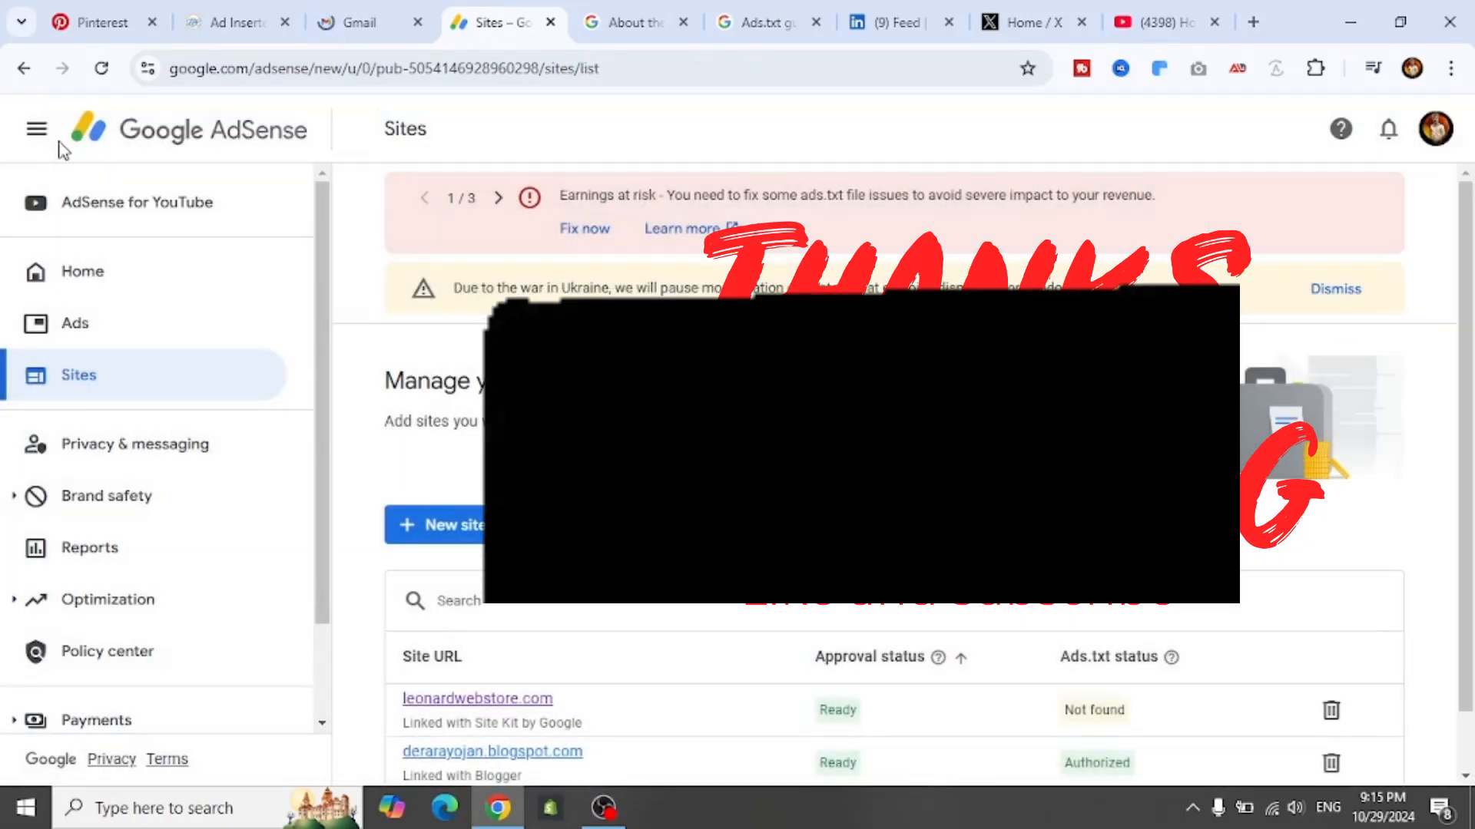